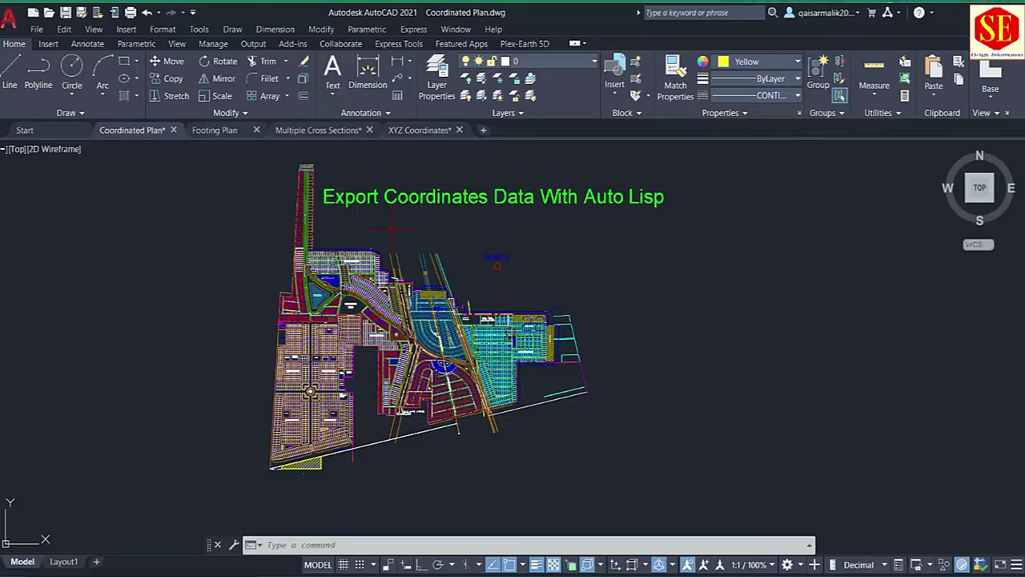
Step: Zoom in and out over the Coordinated Plan site layout, then switch to the Footing Plan drawing
scroll(446, 196, "up", 2)
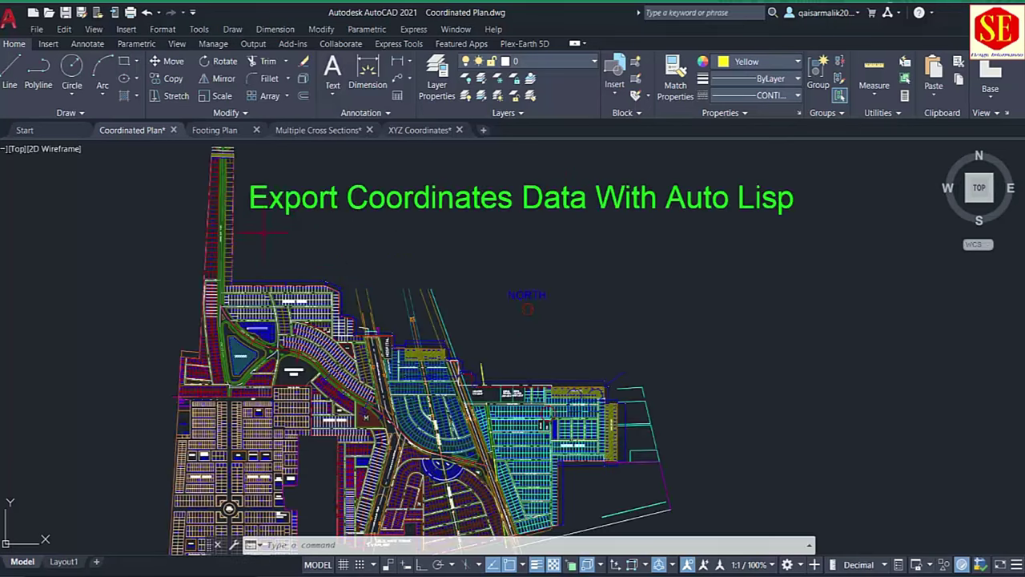
scroll(315, 392, "up", 2)
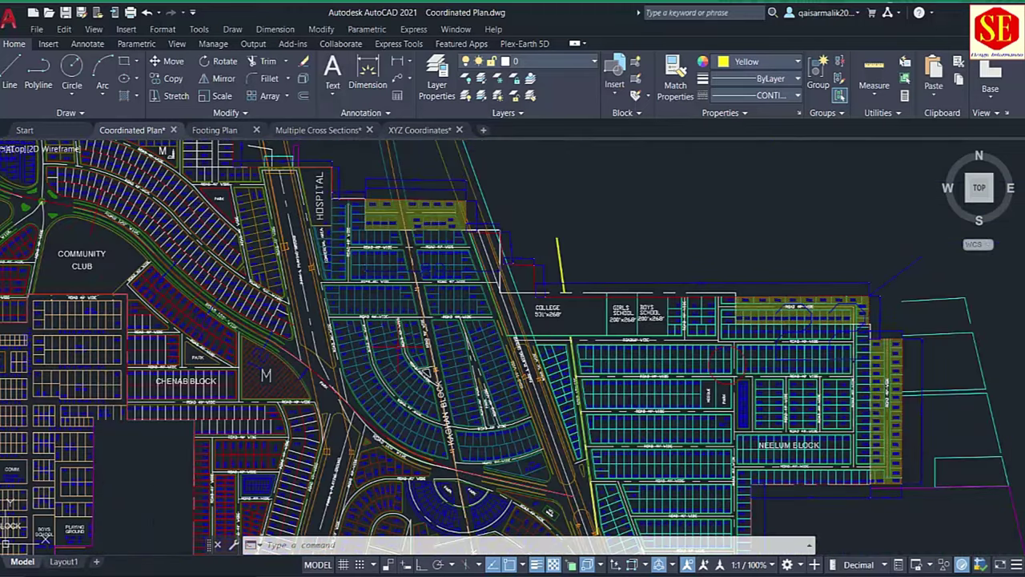
scroll(417, 339, "down", 3)
scroll(417, 340, "down", 2)
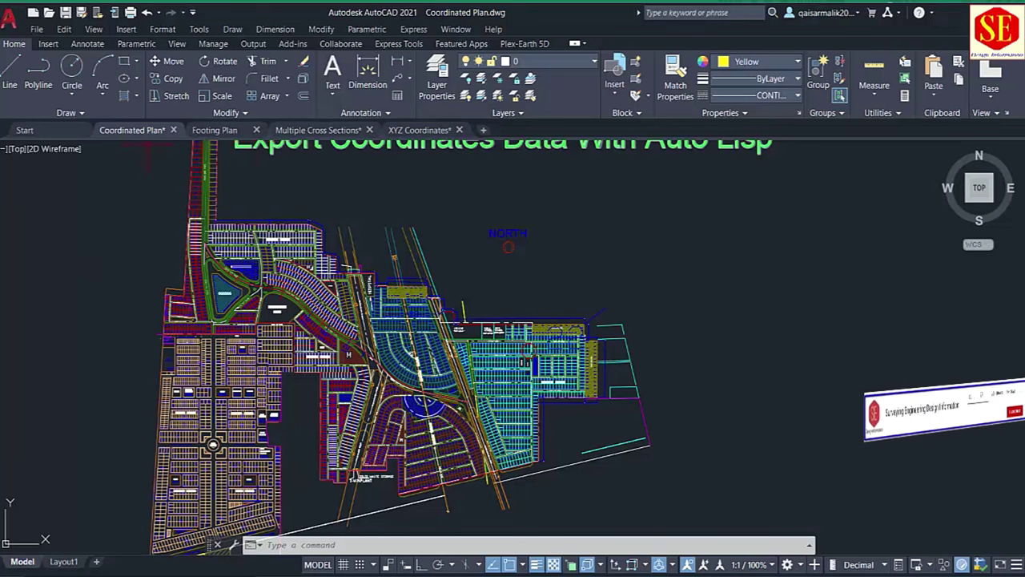
left_click(214, 130)
Step: Pan and zoom to bring the Footing Plan grid into view
middle_click_drag(466, 368, 465, 279)
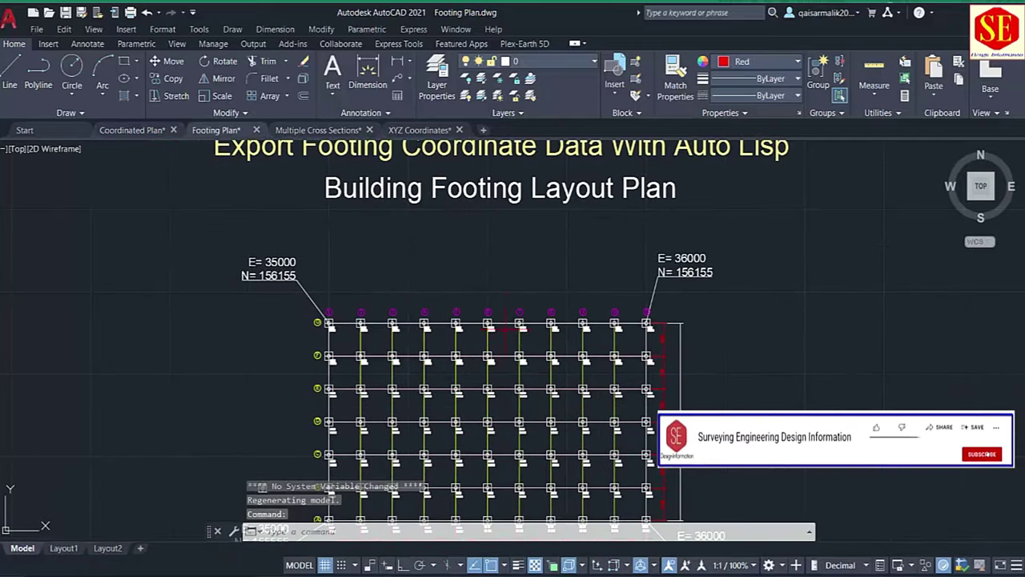
scroll(664, 505, "down", 2)
scroll(641, 500, "up", 5)
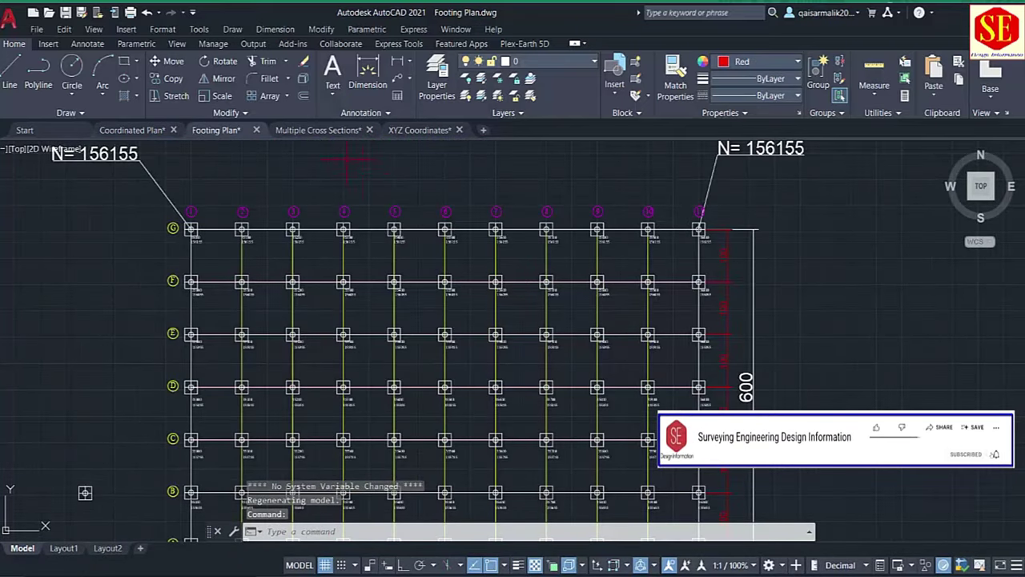
Step: Switch to the Multiple Cross Sections drawing and zoom in on the sections
left_click(317, 129)
scroll(528, 322, "up", 3)
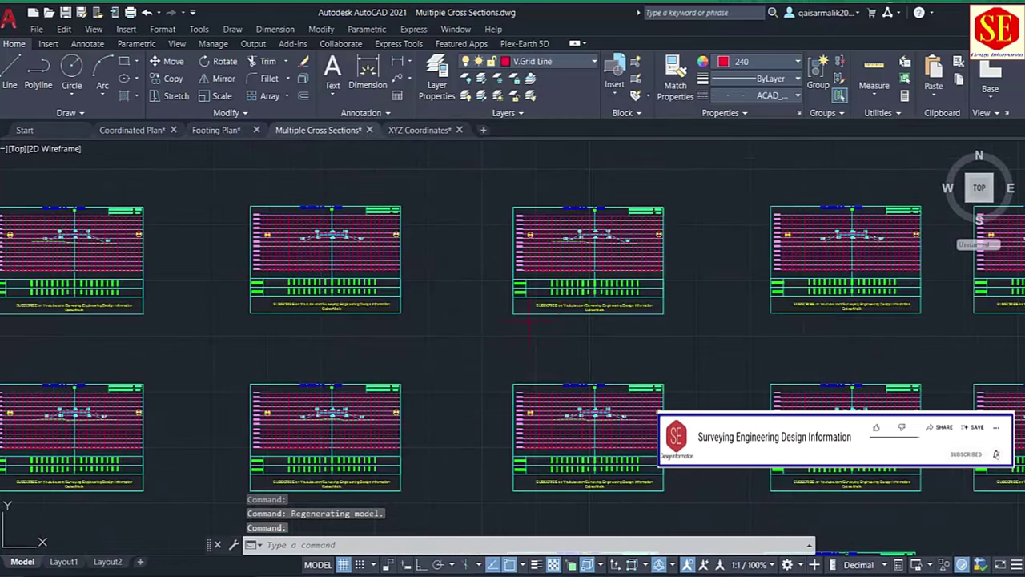
scroll(560, 256, "up", 5)
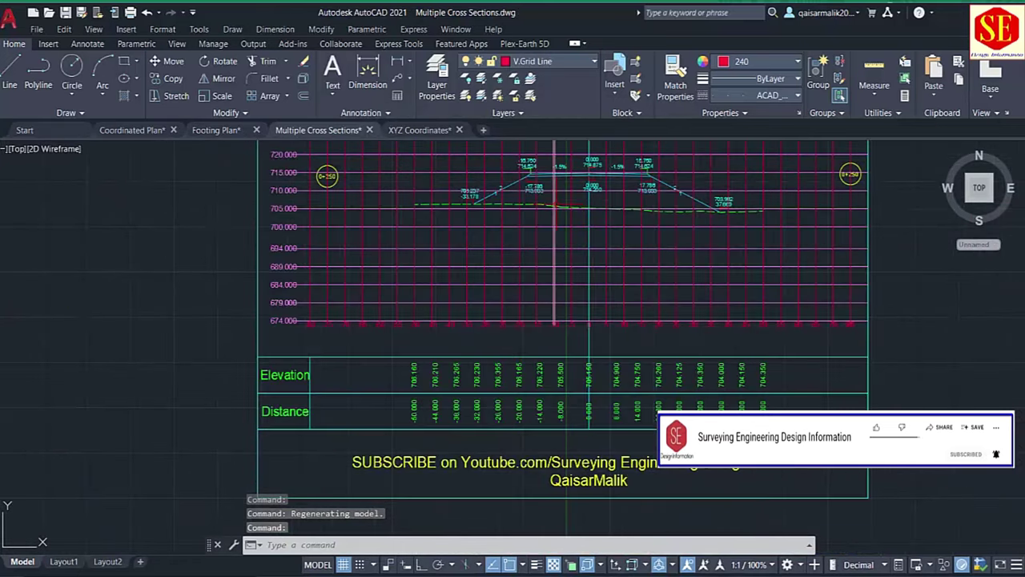
scroll(564, 168, "up", 2)
scroll(564, 168, "up", 1)
scroll(565, 168, "up", 2)
scroll(572, 160, "up", 1)
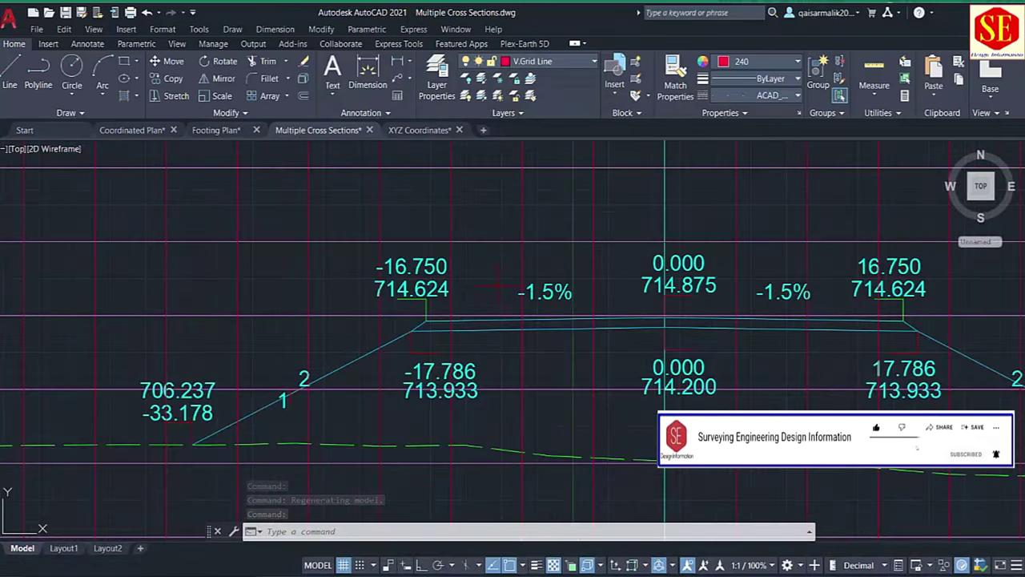
scroll(505, 277, "down", 4)
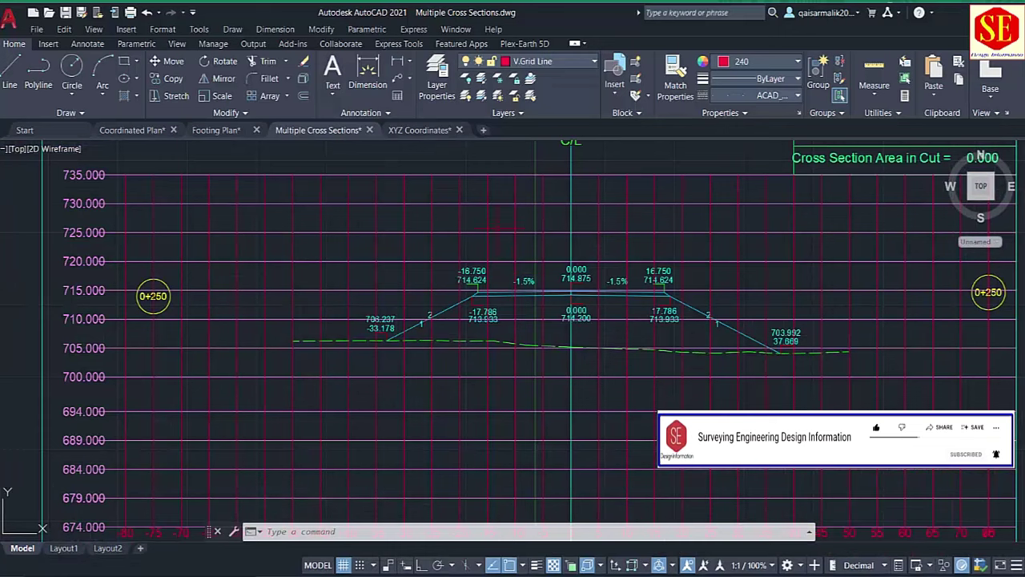
Step: Switch to XYZ Coordinates and pan and zoom along the S-shaped road alignment
left_click(434, 130)
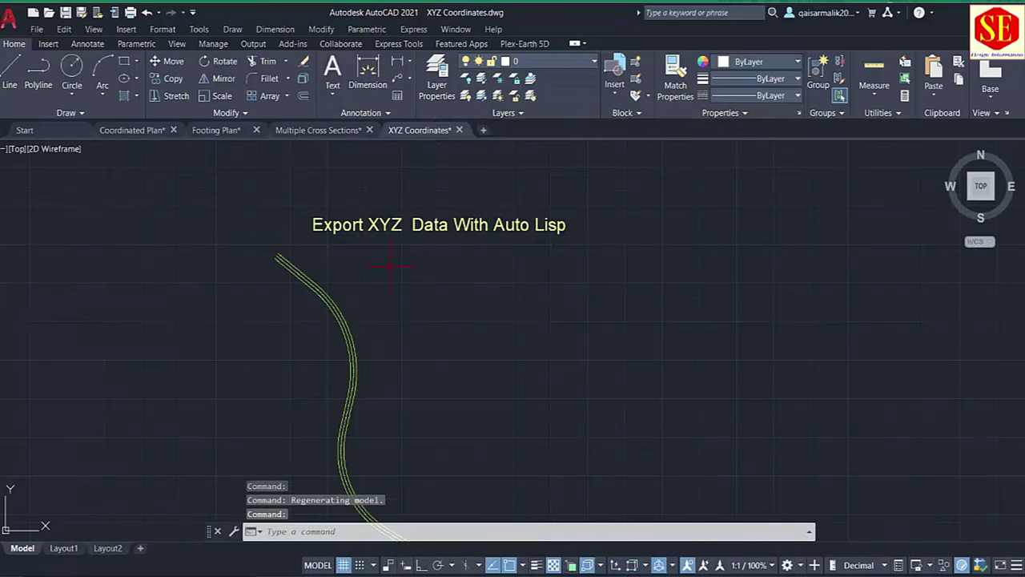
scroll(405, 295, "up", 1)
scroll(405, 295, "up", 3)
scroll(345, 333, "up", 2)
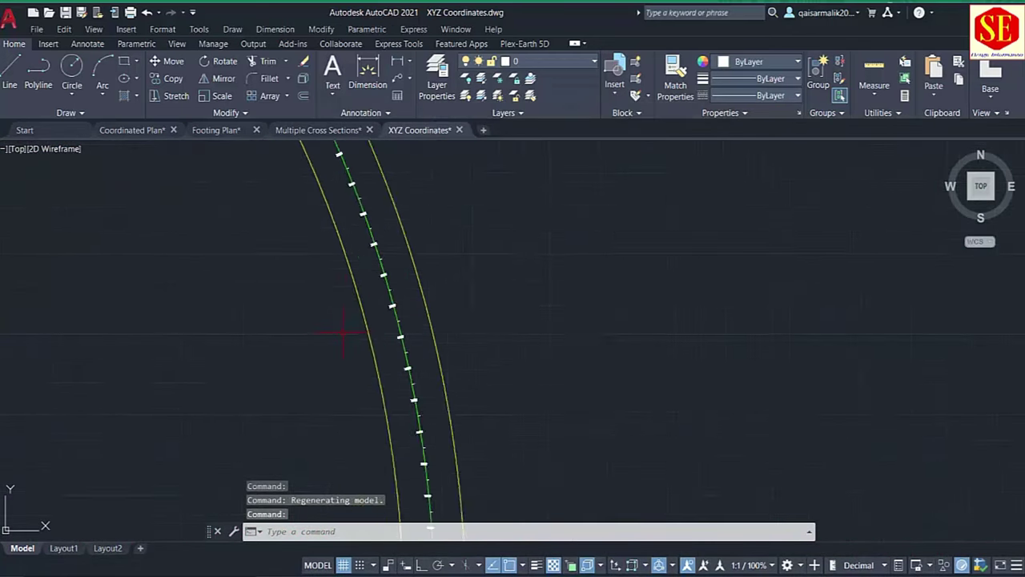
middle_click_drag(345, 332, 411, 297)
scroll(412, 297, "up", 2)
scroll(432, 293, "down", 2)
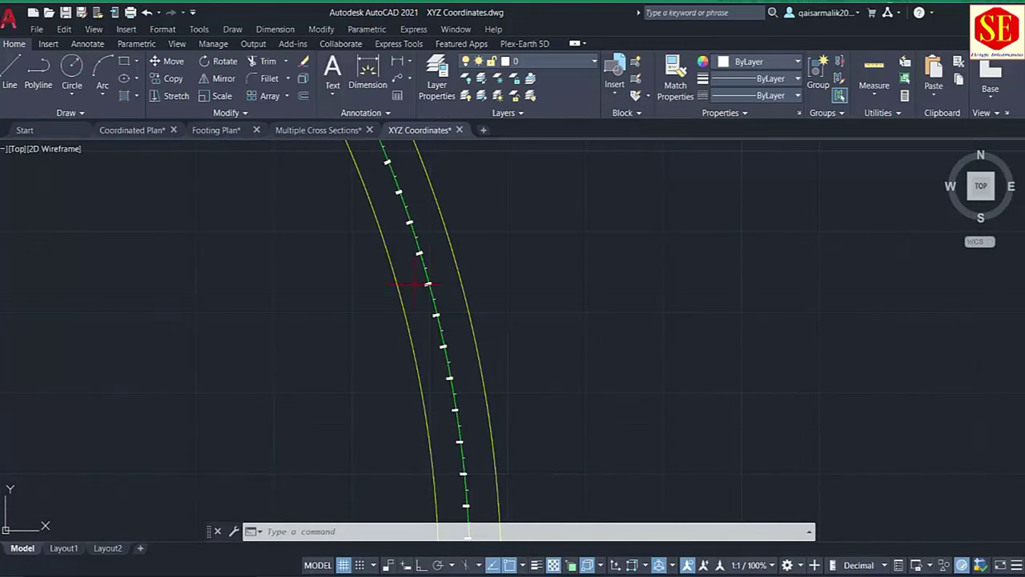
scroll(416, 283, "down", 3)
scroll(414, 286, "down", 2)
mouse_move(462, 304)
middle_mouse_down()
mouse_move(460, 296)
mouse_move(485, 286)
middle_mouse_up()
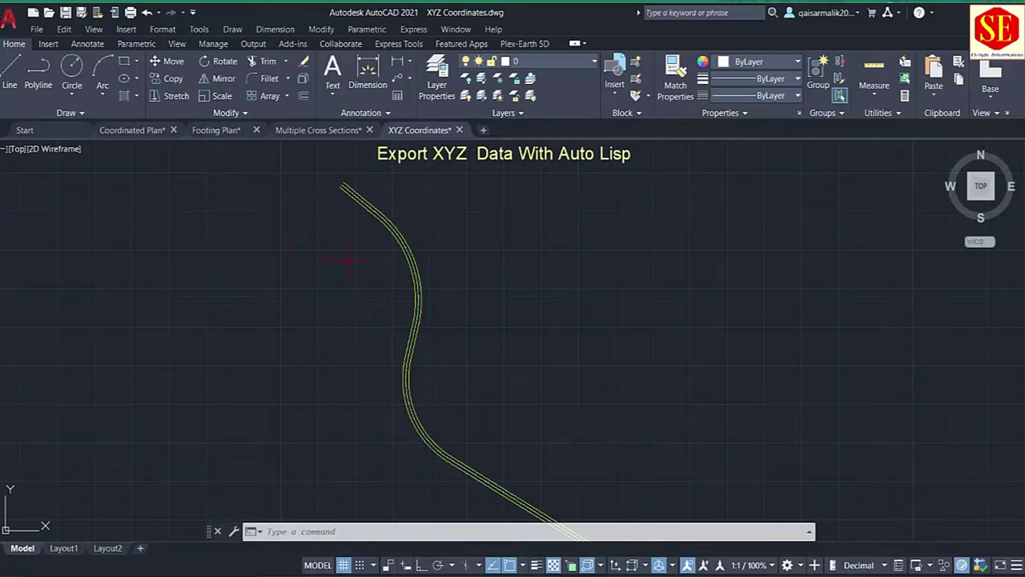
scroll(422, 201, "up", 2)
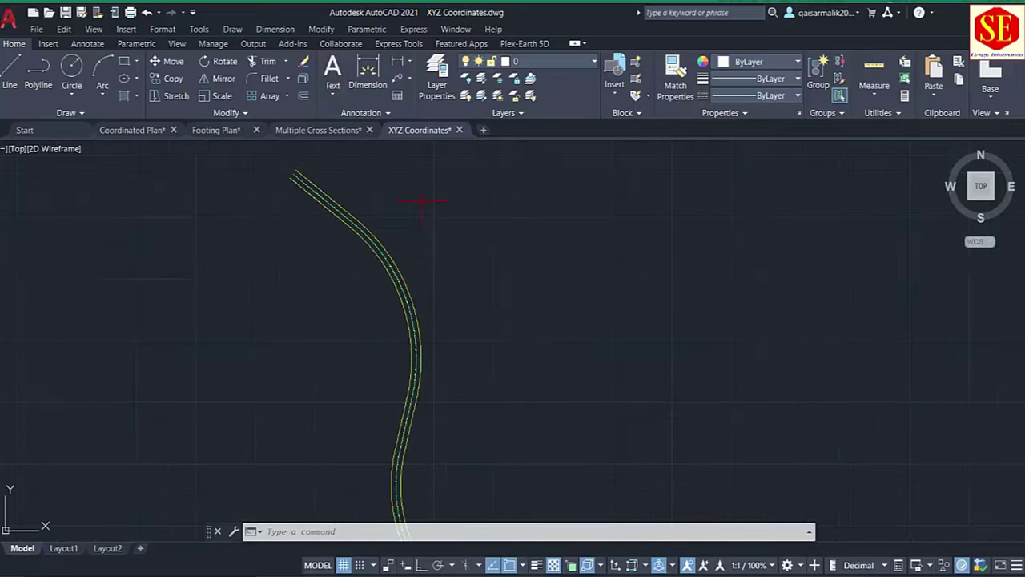
Step: Run APPLOAD and remove the existing EXP.lsp entry from the Startup Suite
type("i")
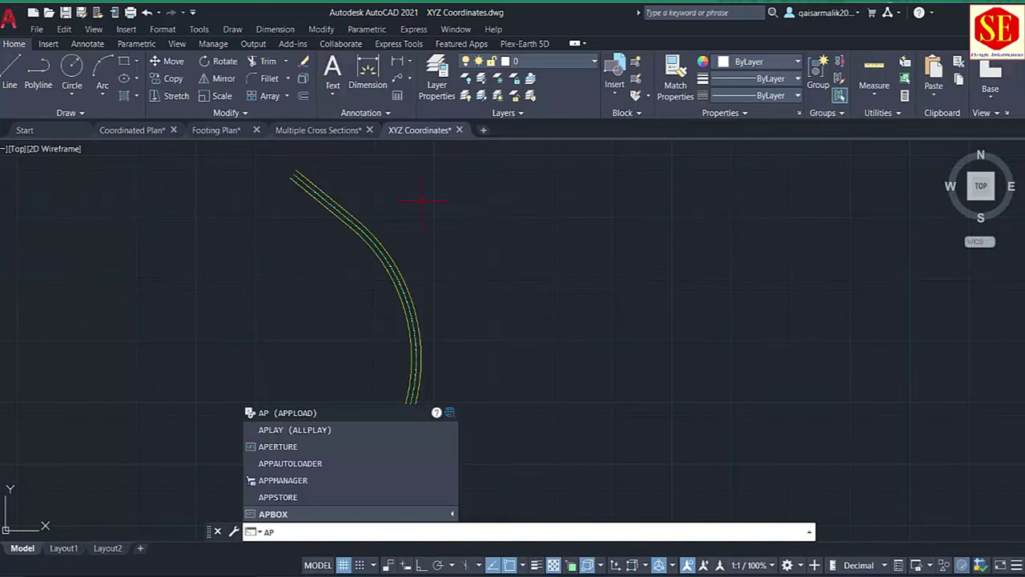
key("Return")
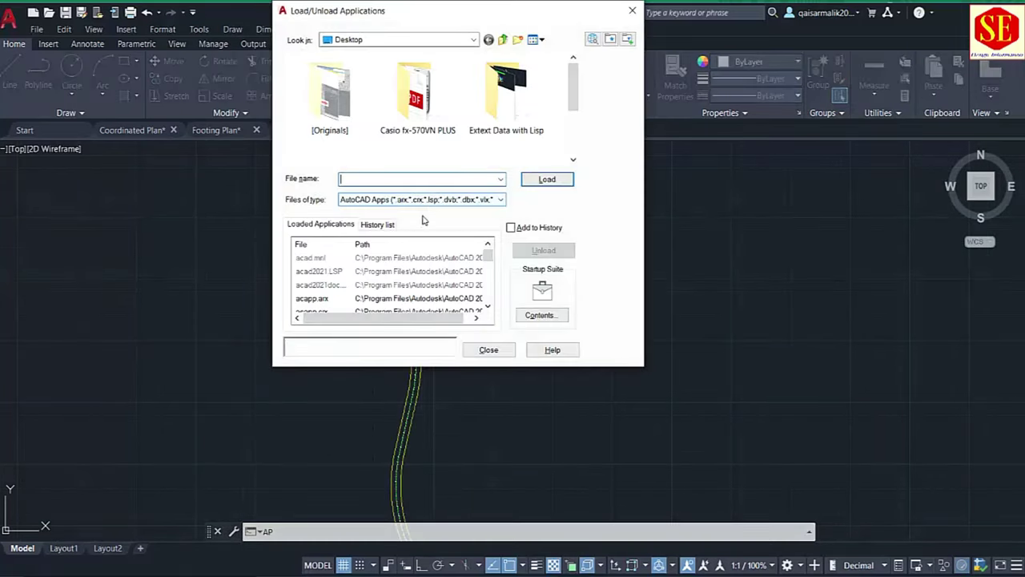
left_click(548, 319)
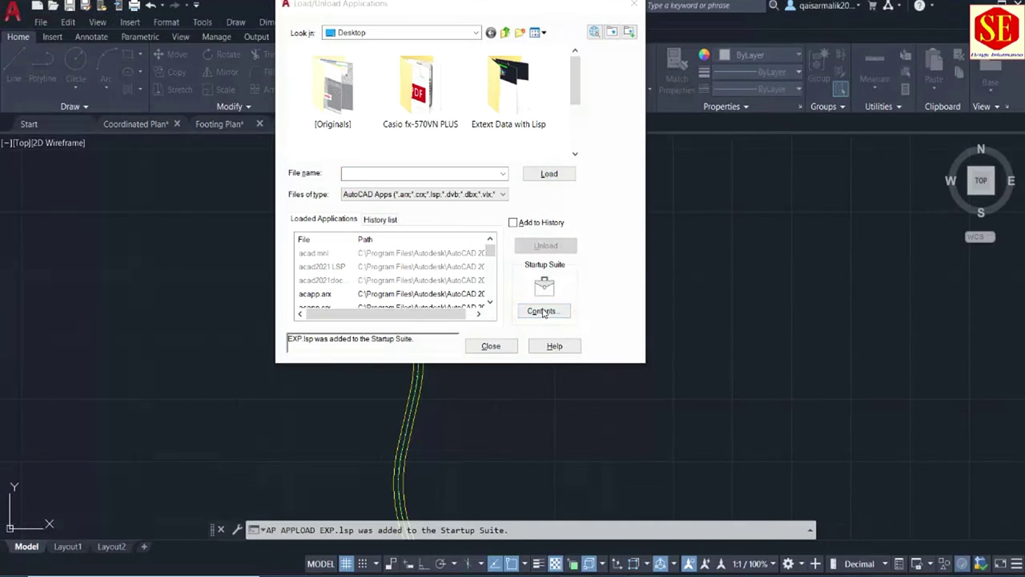
left_click(542, 313)
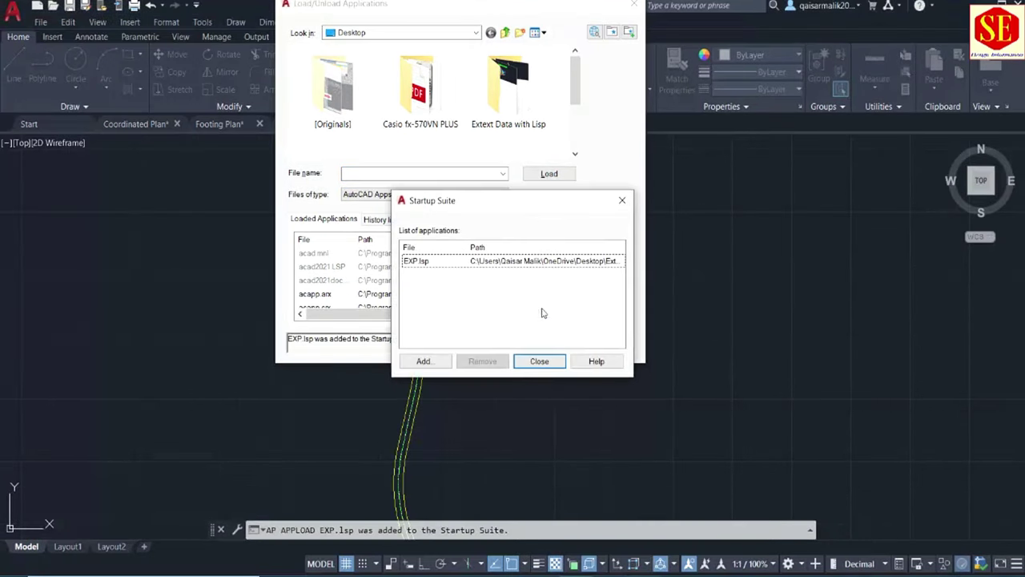
left_click(414, 265)
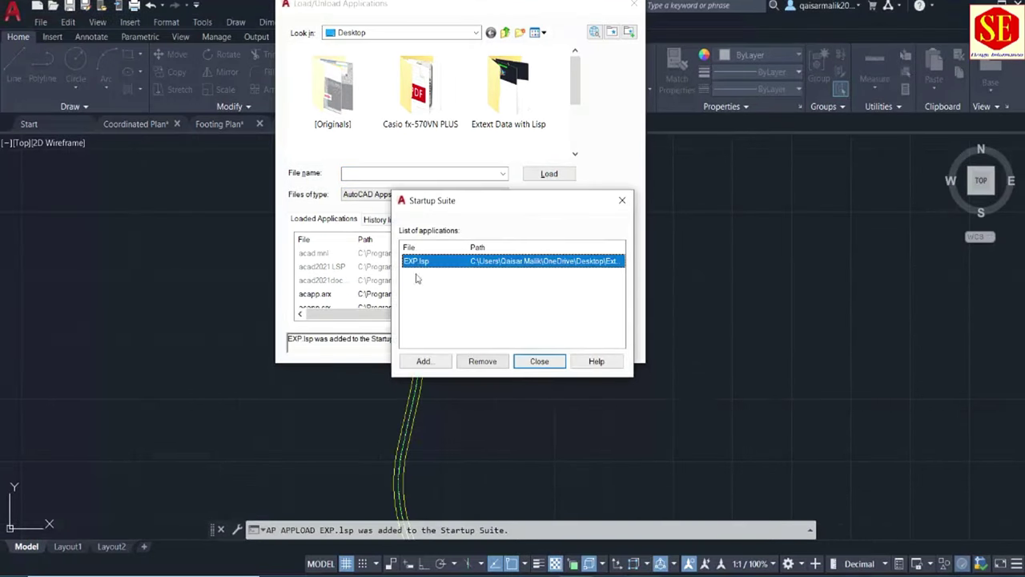
left_click(482, 361)
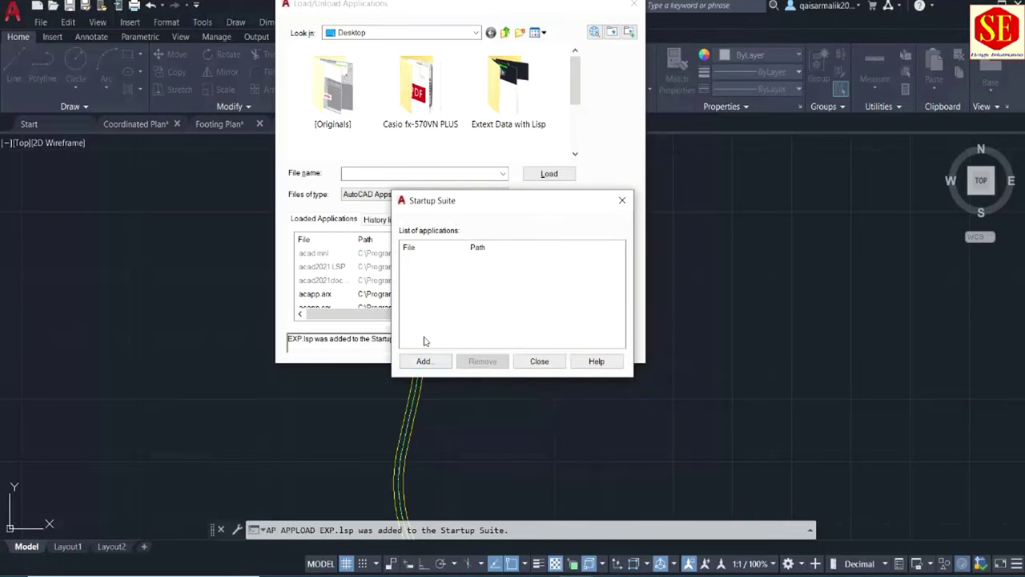
Step: Add EXP.lsp from the Extext Data with Lisp folder to the Startup Suite and close the loader
left_click(422, 363)
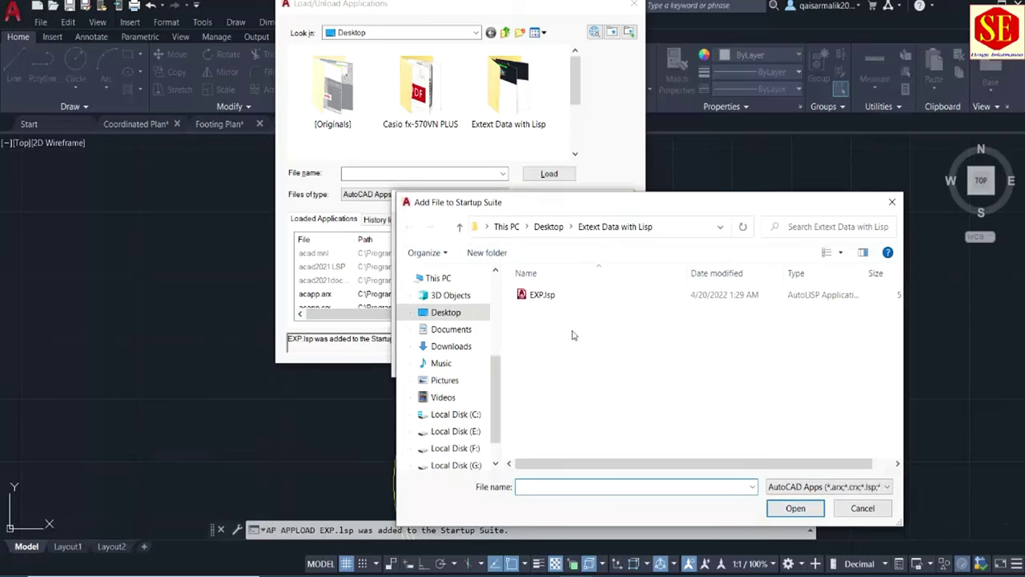
left_click(540, 302)
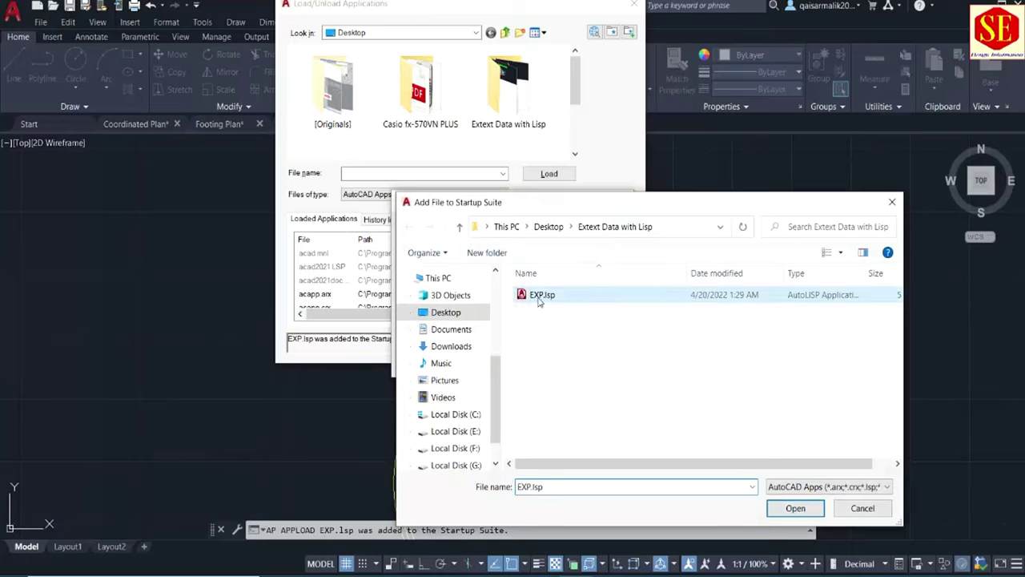
left_click(793, 508)
left_click(548, 362)
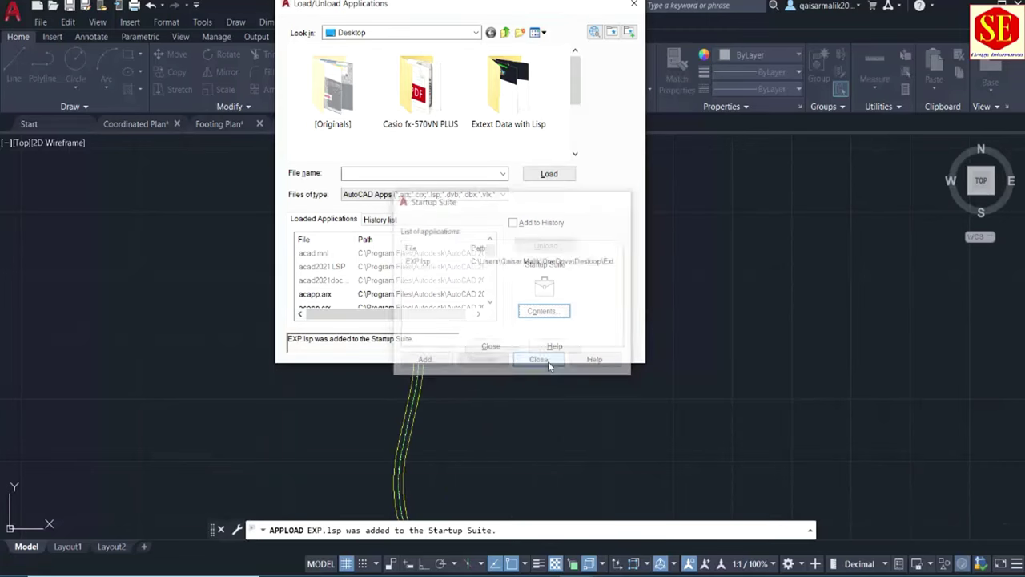
left_click(490, 346)
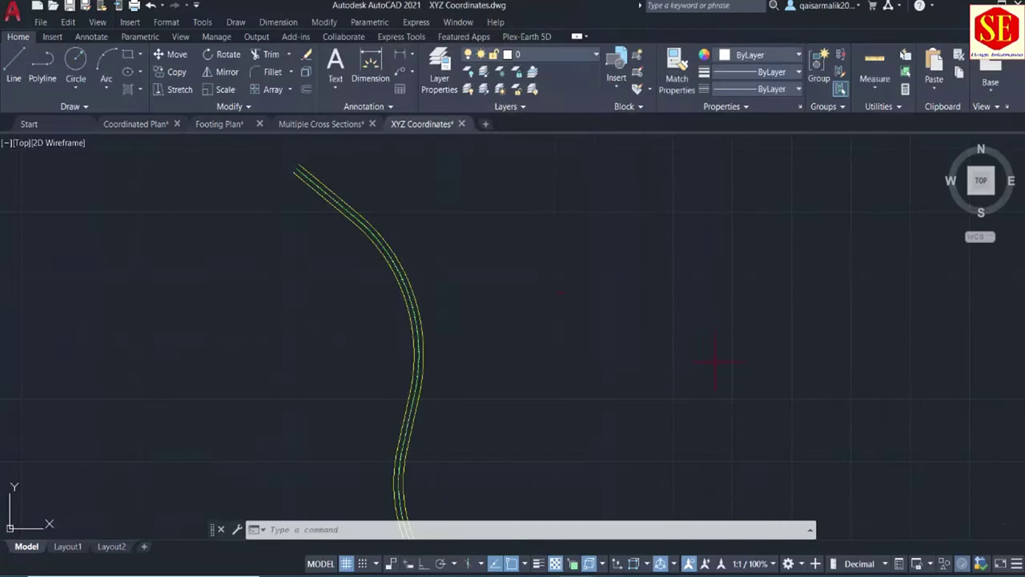
Step: Close XYZ Coordinates, Multiple Cross Sections, Footing Plan and Coordinated Plan, saving changes to each
left_click(461, 124)
left_click(561, 323)
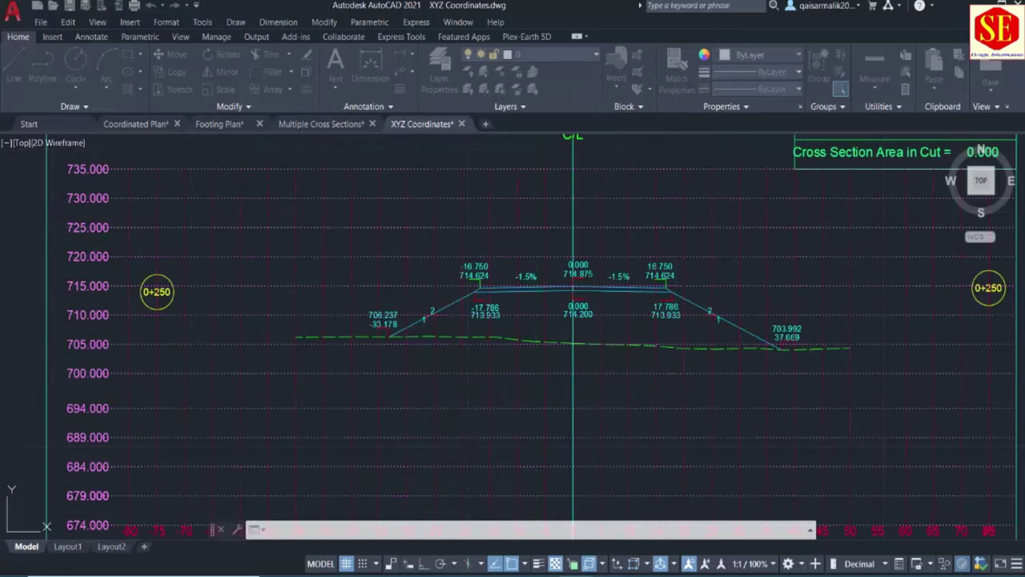
left_click(372, 124)
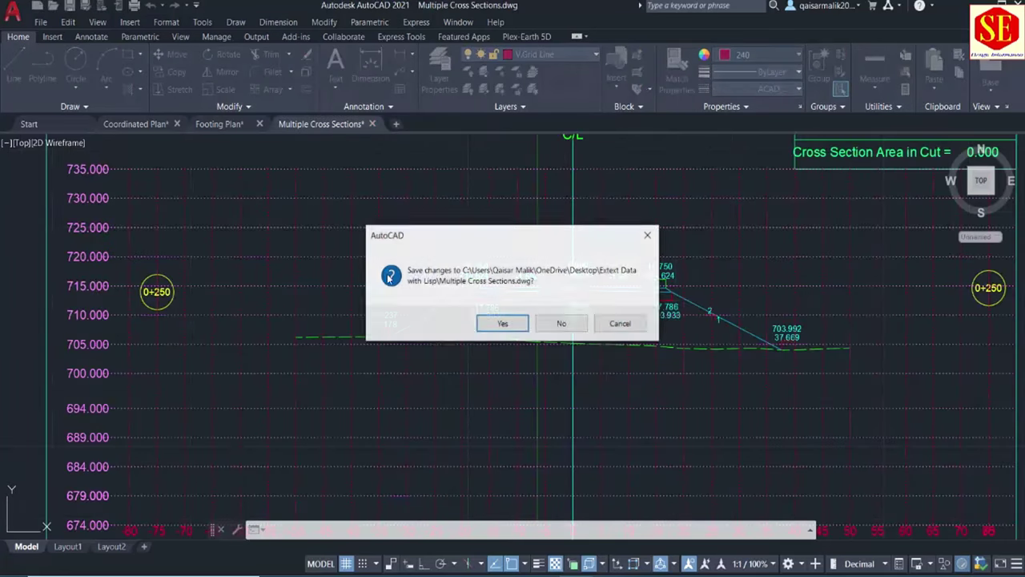
left_click(516, 324)
left_click(260, 125)
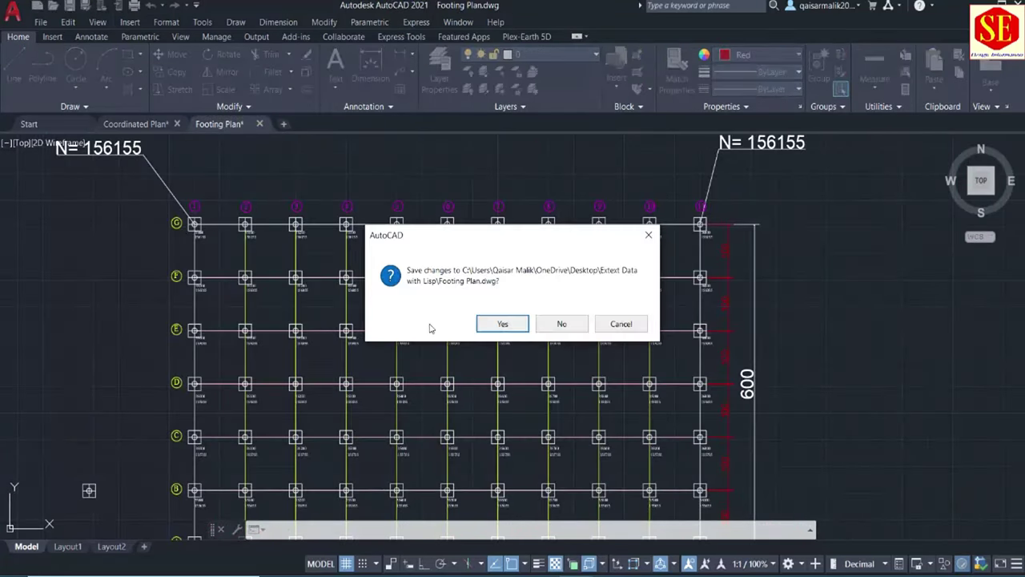
left_click(502, 323)
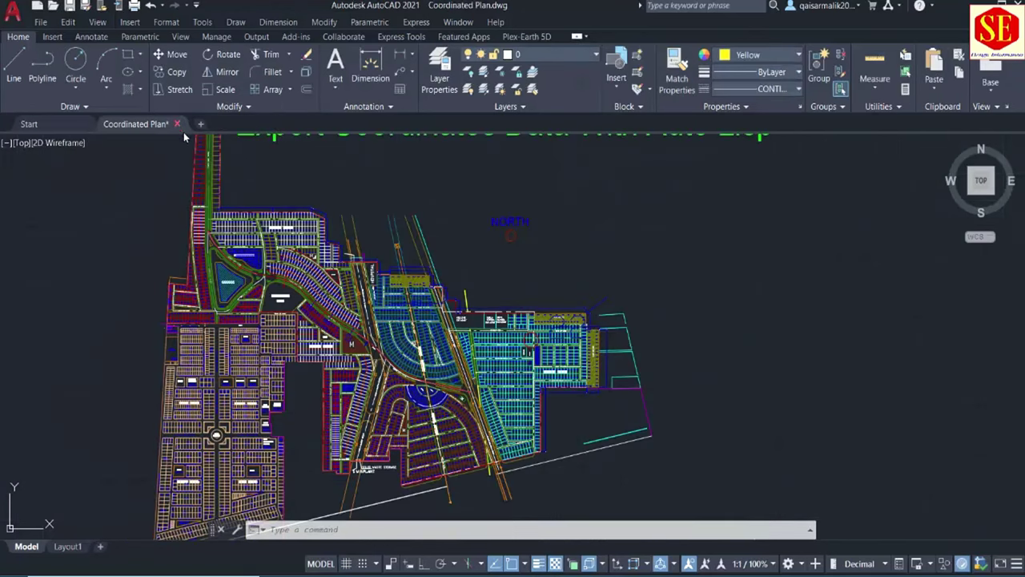
left_click(177, 123)
left_click(499, 323)
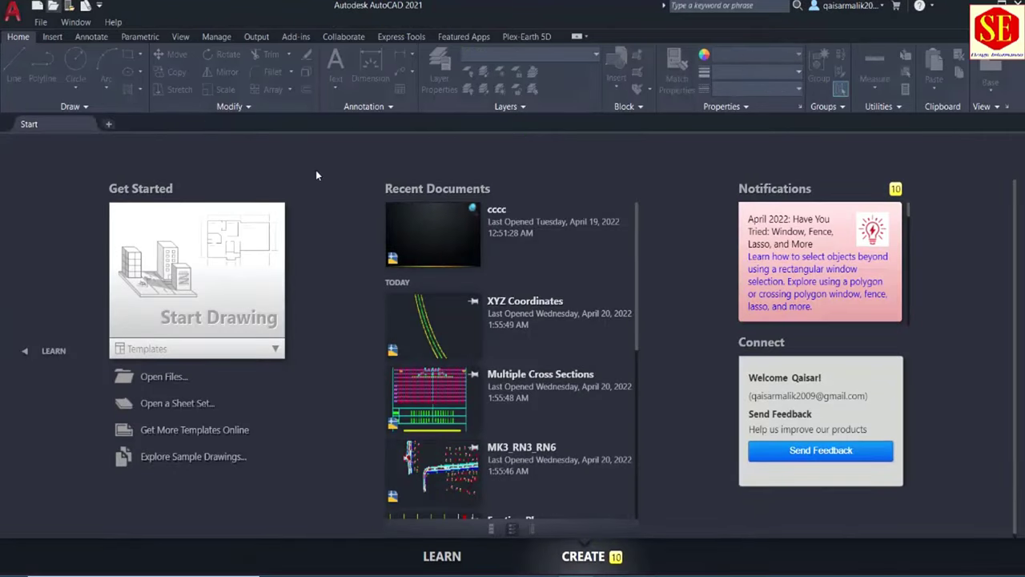
Step: Open Coordinated Plan, Footing Plan, Multiple Cross Sections and XYZ Coordinates at once, choosing Always Load for EXP.lsp
key("ctrl+o")
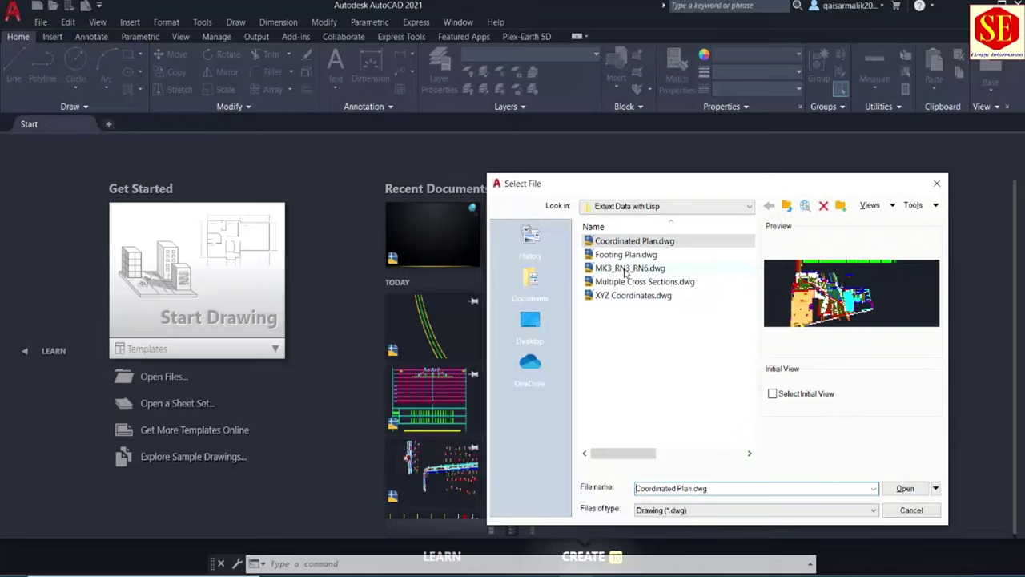
left_click(624, 254, "ctrl")
left_click(623, 282, "ctrl")
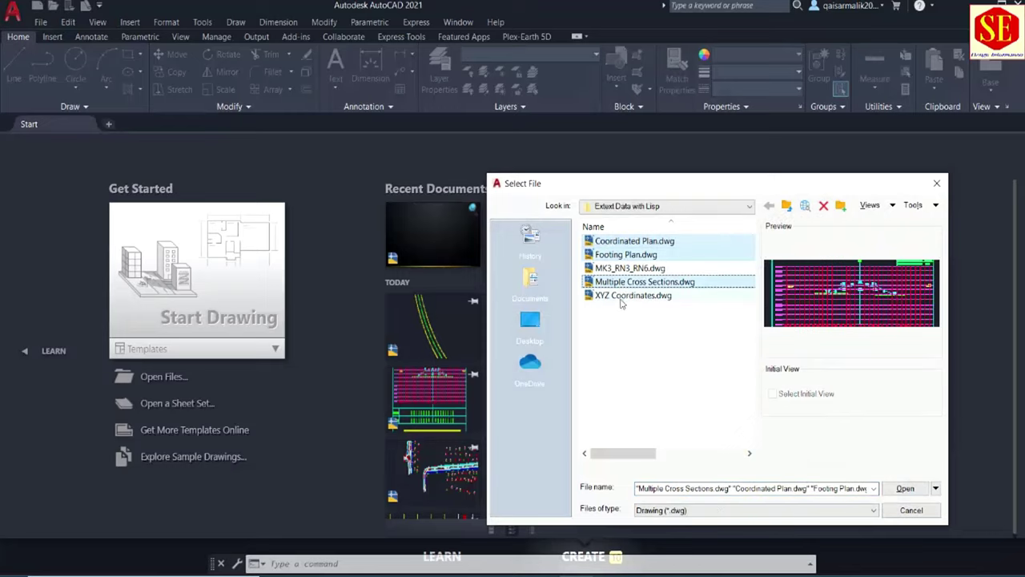
left_click(623, 295, "ctrl")
left_click(905, 488)
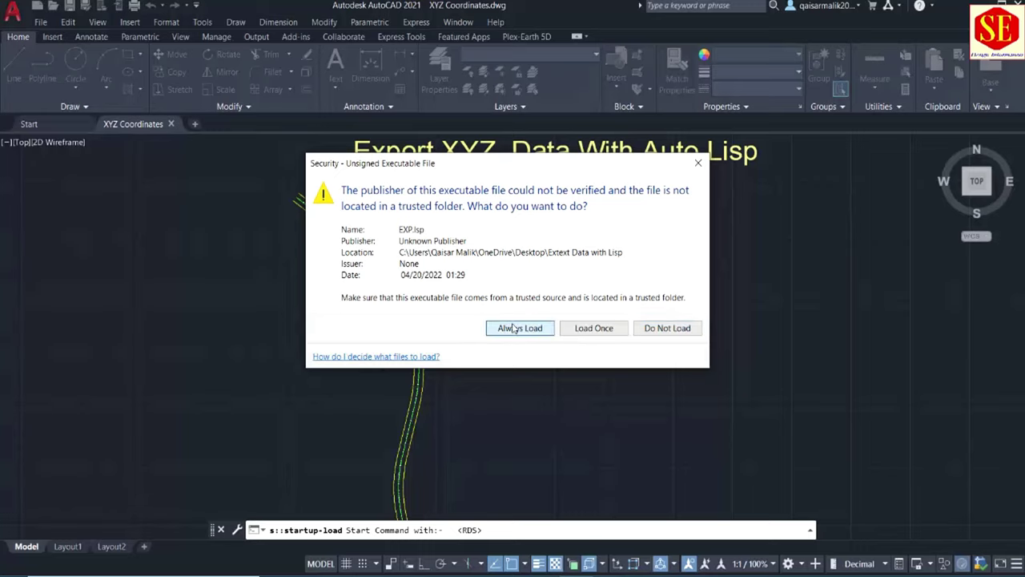
left_click(512, 327)
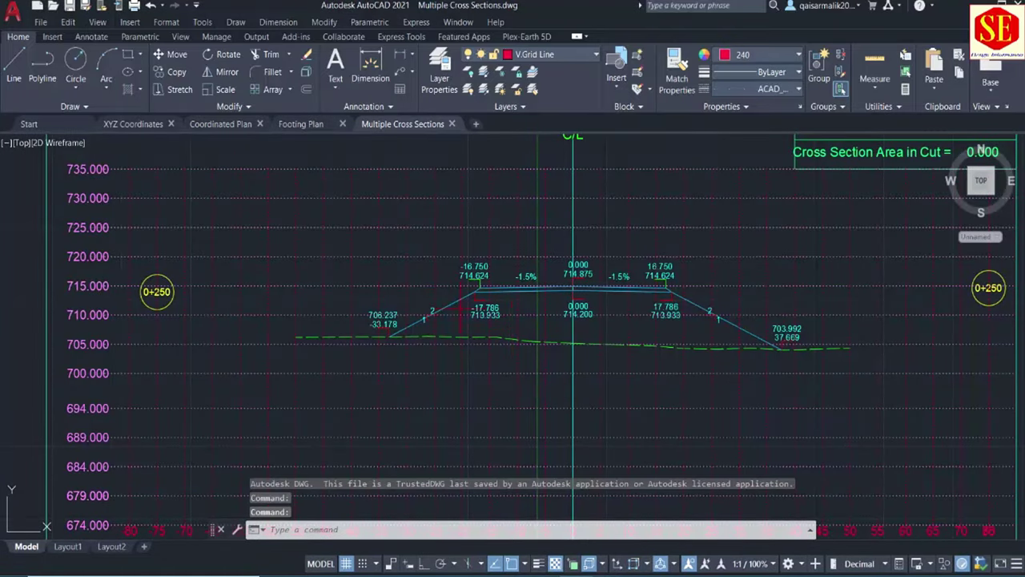
Step: Switch through the drawing tabs to XYZ Coordinates and zoom over its curved alignment polylines
left_click(216, 124)
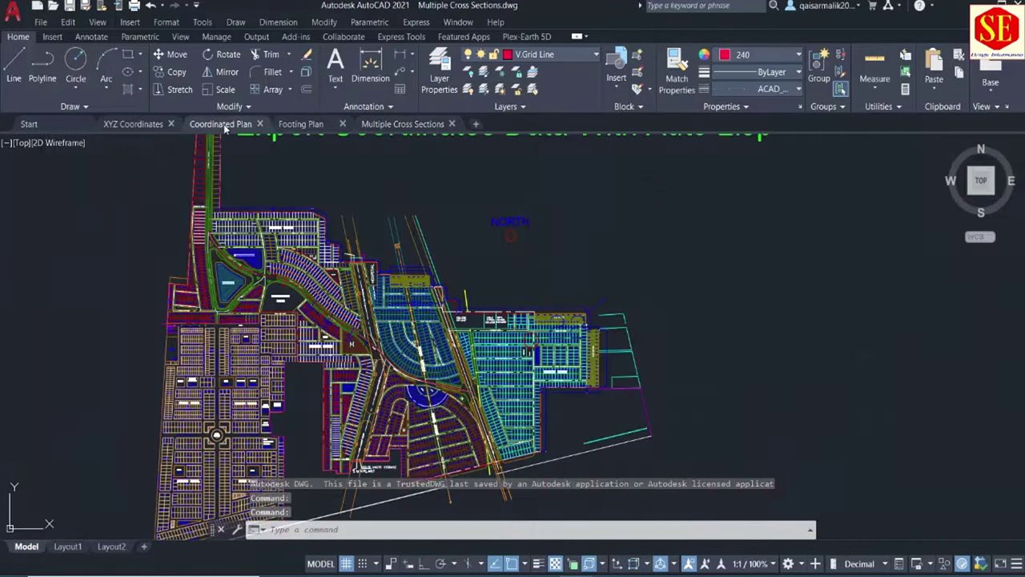
left_click(301, 124)
left_click(397, 124)
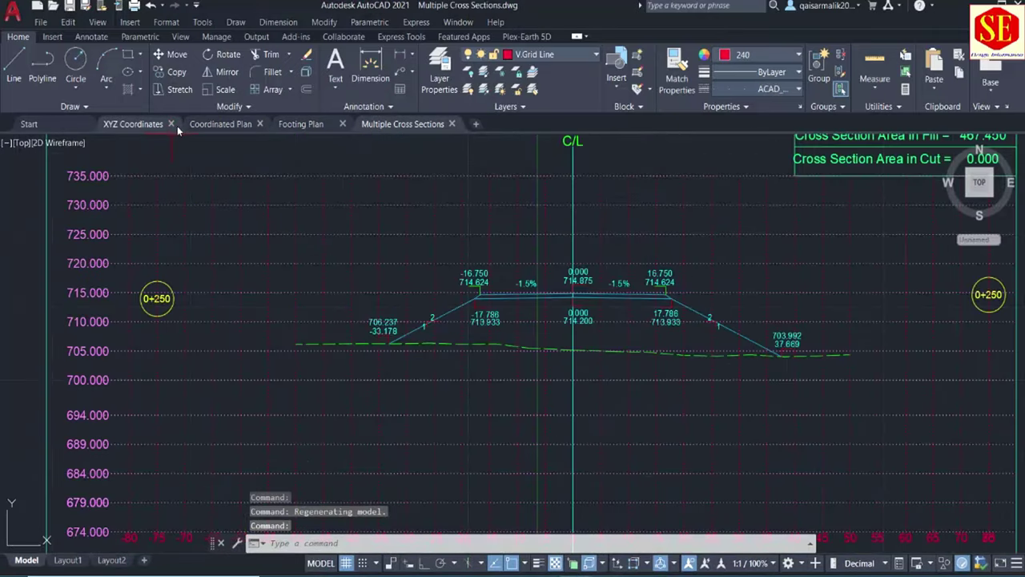
left_click(133, 124)
scroll(340, 266, "up", 5)
scroll(341, 267, "up", 3)
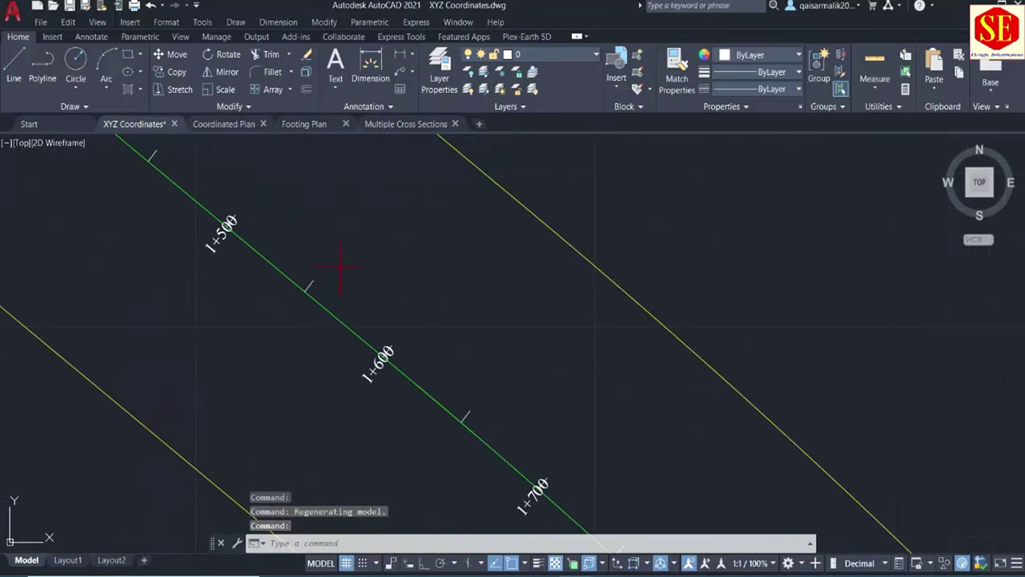
scroll(340, 266, "down", 3)
scroll(340, 267, "down", 1)
scroll(328, 246, "up", 2)
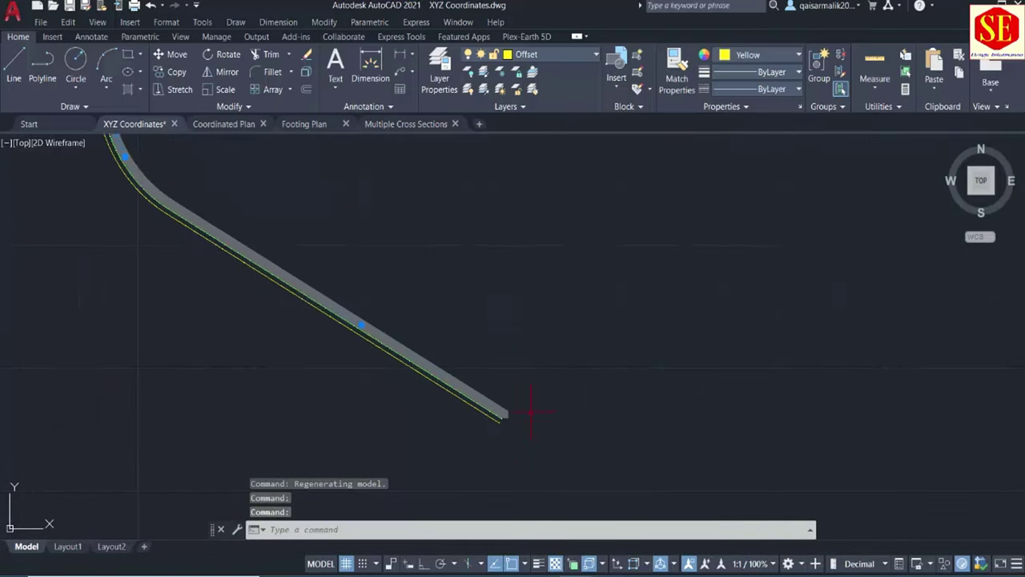
scroll(530, 411, "up", 2)
scroll(528, 401, "up", 2)
scroll(550, 410, "up", 1)
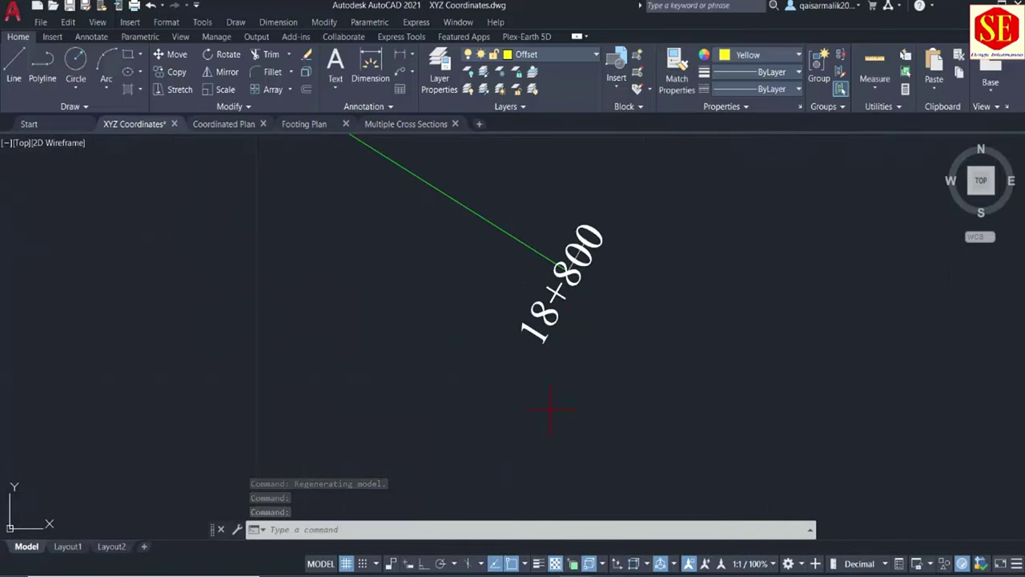
scroll(550, 410, "down", 3)
scroll(368, 395, "up", 2)
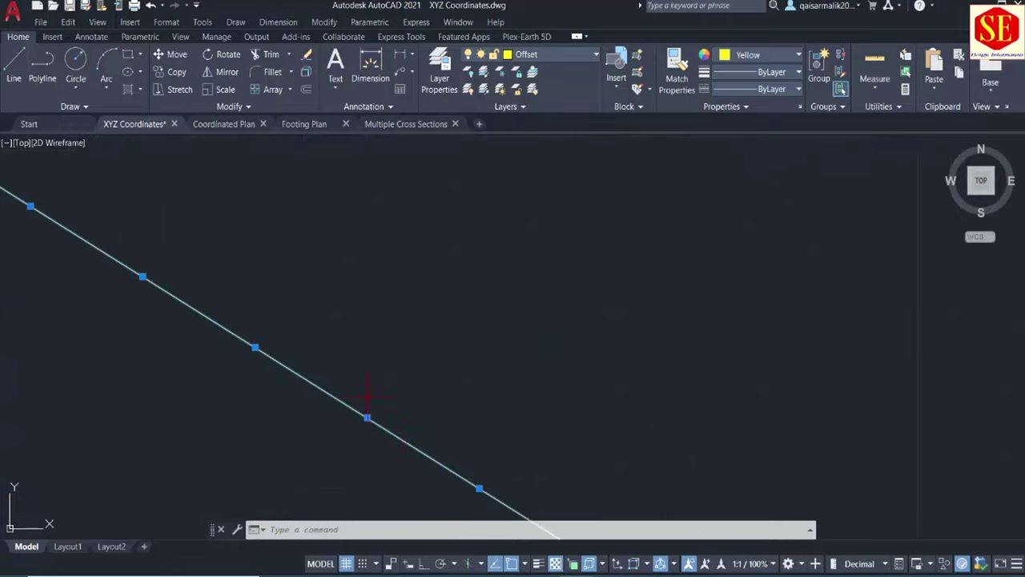
scroll(433, 441, "down", 3)
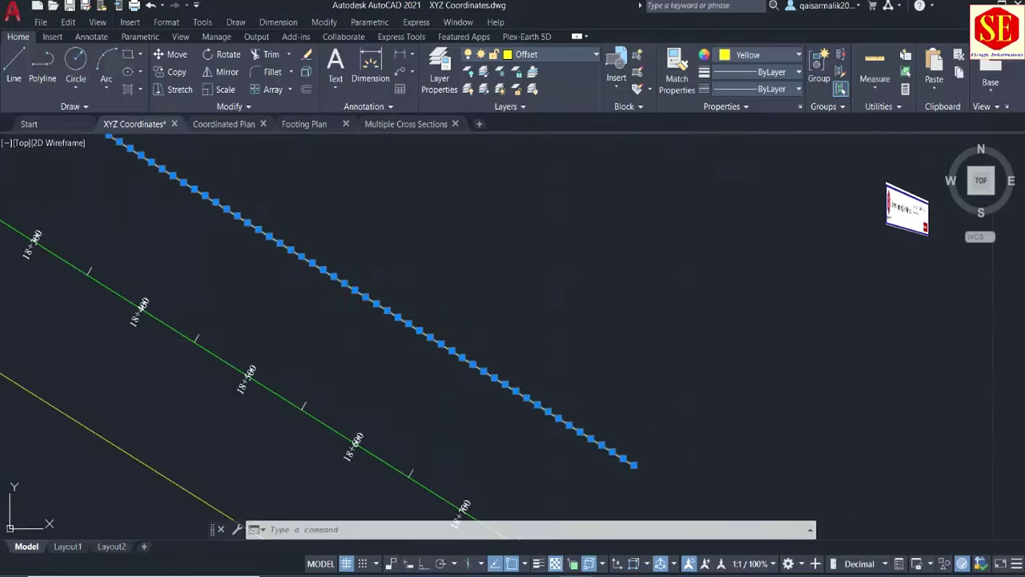
Step: Clear the polyline selection and frame the alignment, its station labels and title
key("Escape")
scroll(484, 300, "down", 2)
scroll(485, 301, "down", 2)
scroll(298, 416, "up", 1)
scroll(401, 304, "up", 3)
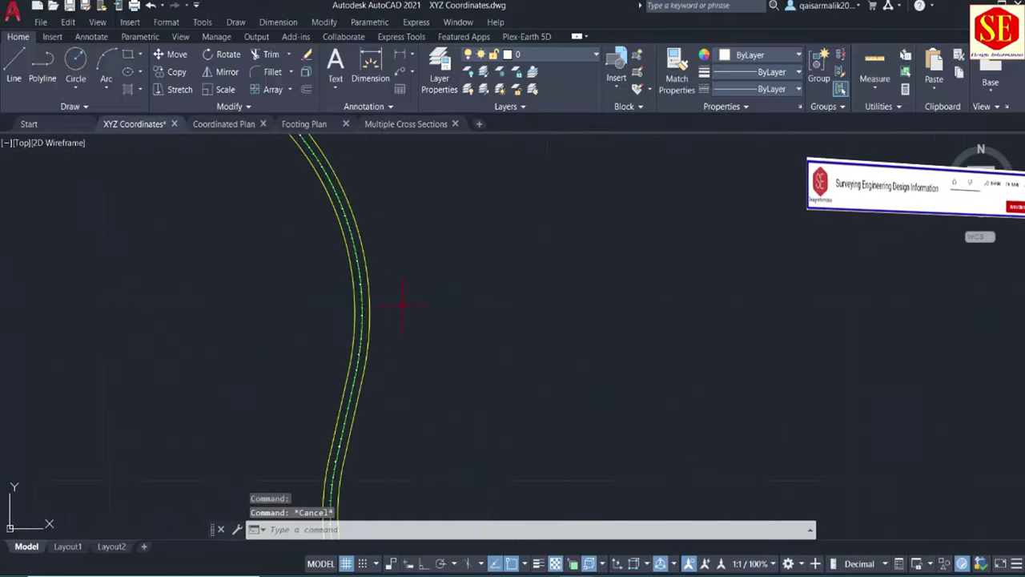
scroll(380, 276, "up", 2)
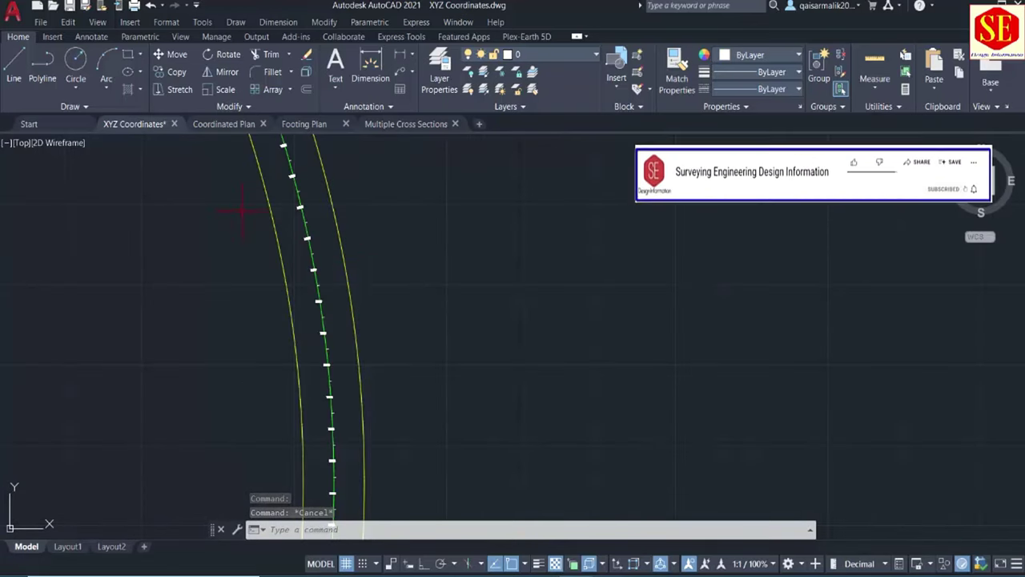
scroll(304, 360, "up", 1)
scroll(355, 268, "down", 1)
scroll(349, 268, "down", 1)
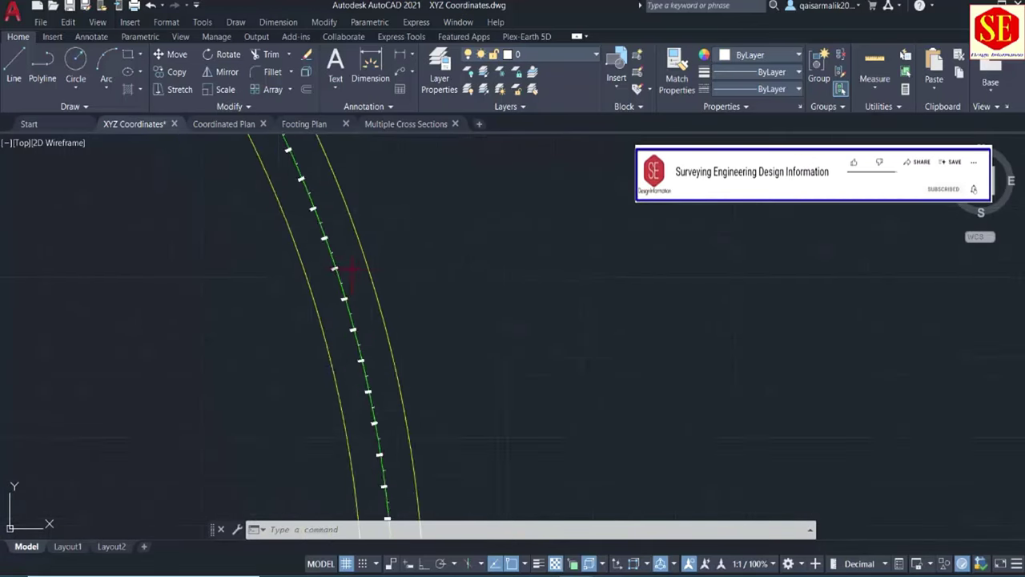
scroll(344, 267, "down", 1)
middle_click_drag(270, 235, 341, 358)
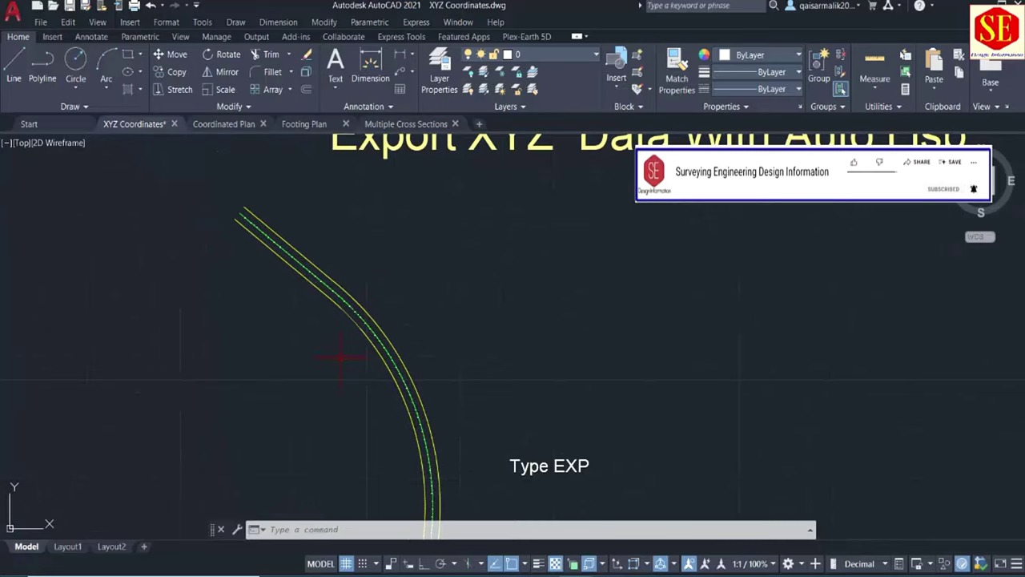
Step: Run EXP and select the road centreline polyline for vertex export
type("EXP")
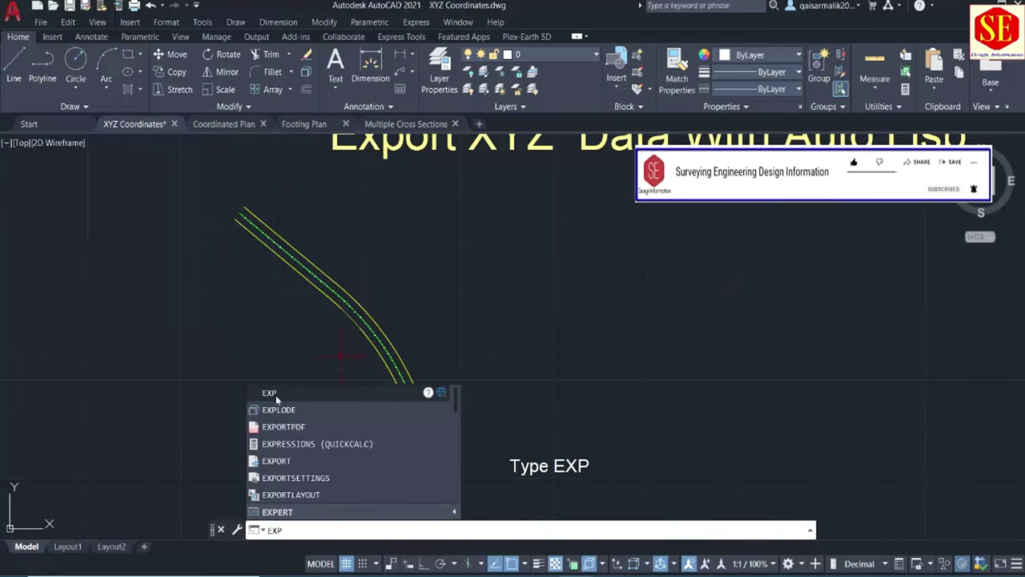
left_click(275, 395)
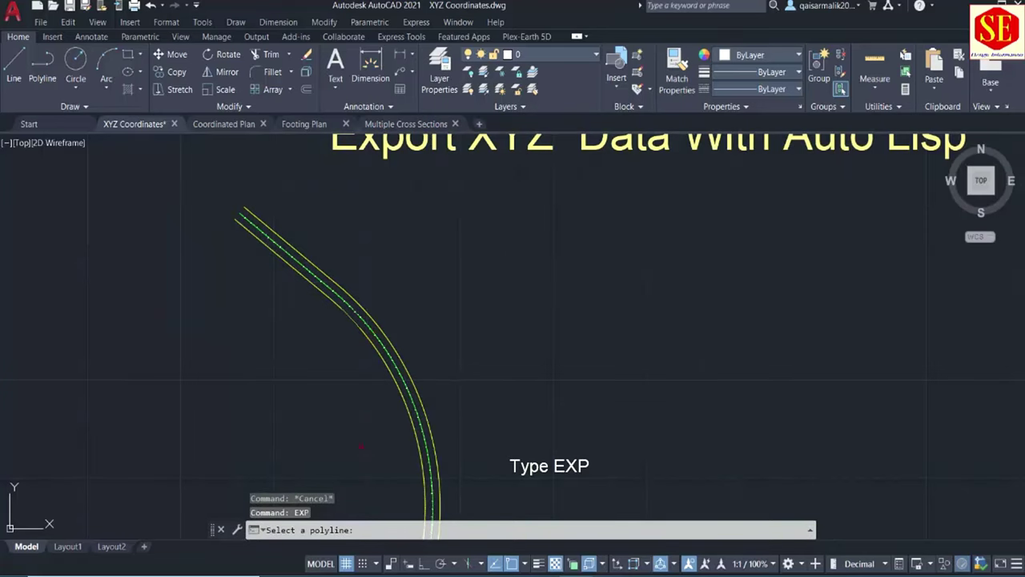
scroll(387, 310, "up", 4)
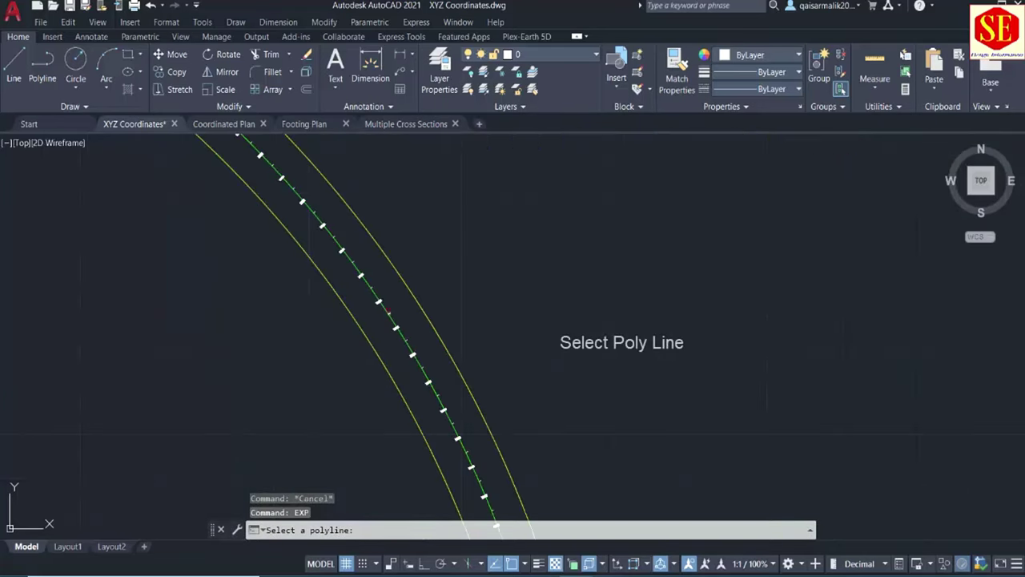
scroll(388, 310, "up", 2)
scroll(365, 276, "up", 4)
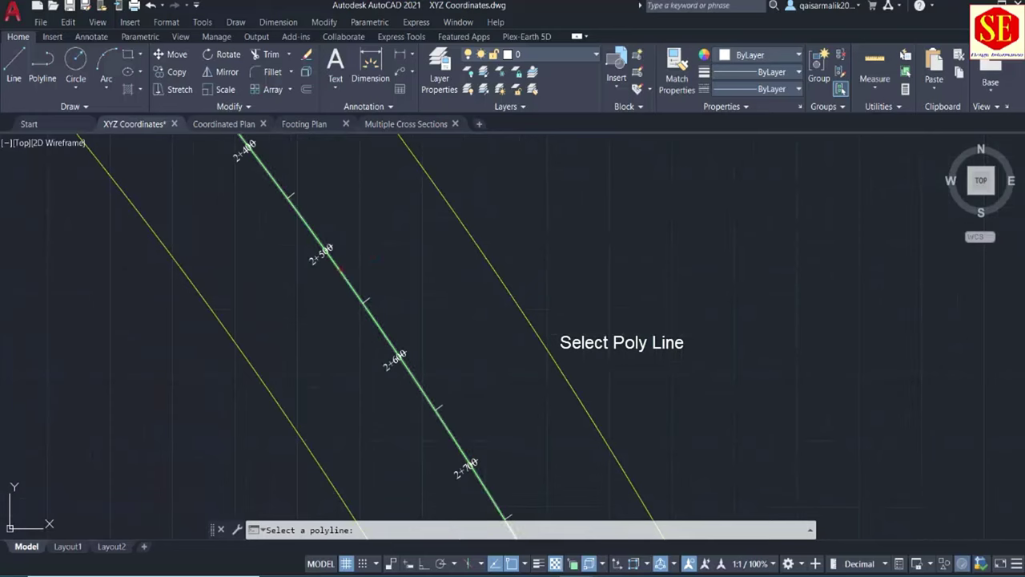
left_click(344, 274)
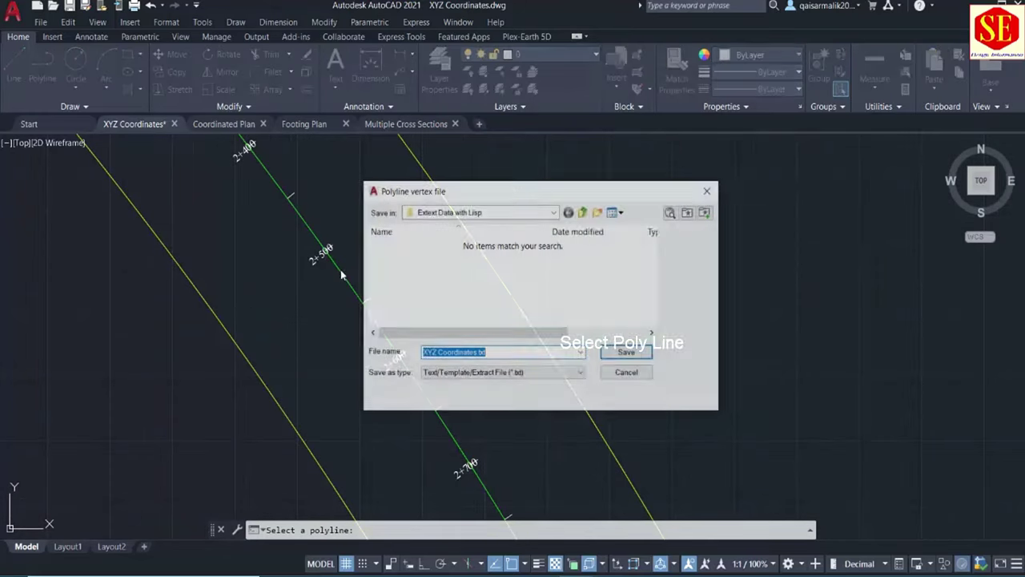
Step: Rename the proposed XYZ Coordinates.txt export file to CL Coordes.txt and save it
left_click(446, 353)
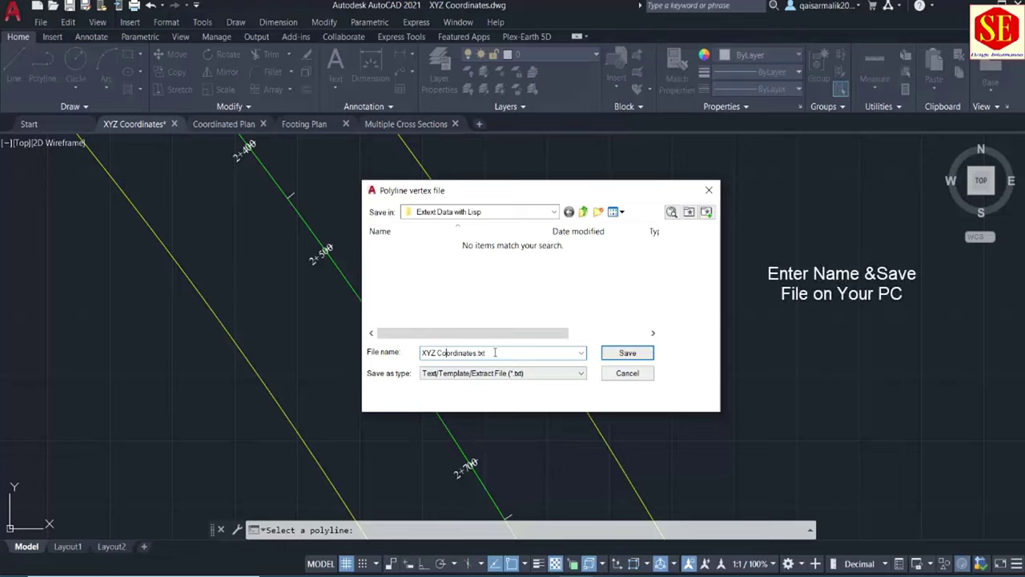
left_click_drag(478, 353, 322, 353)
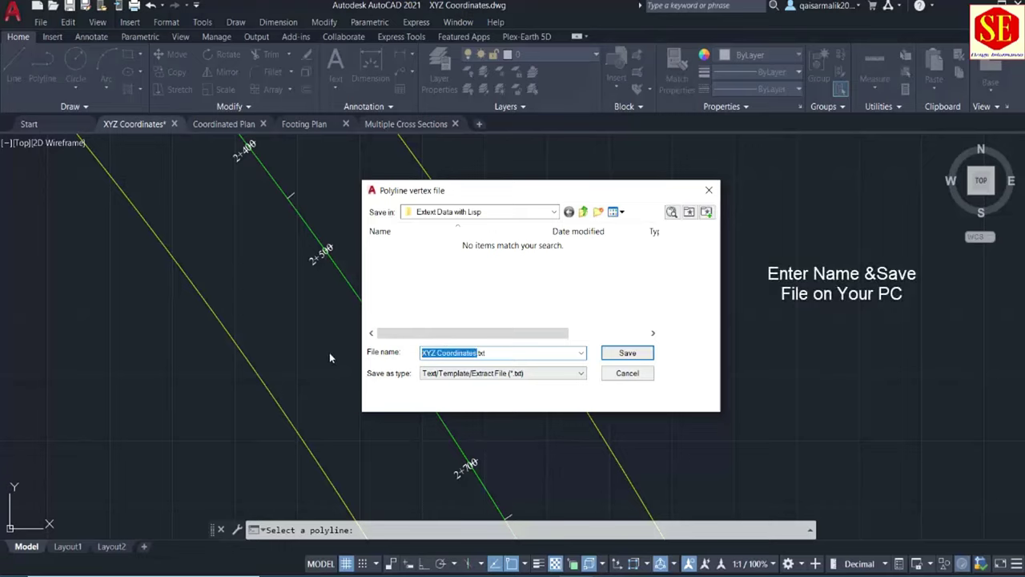
type("CL")
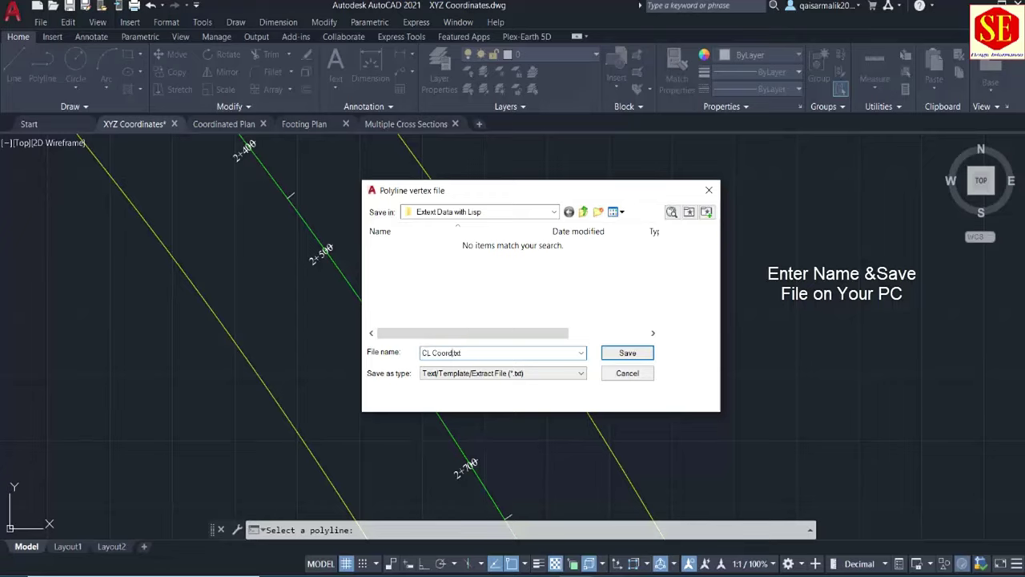
left_click(627, 353)
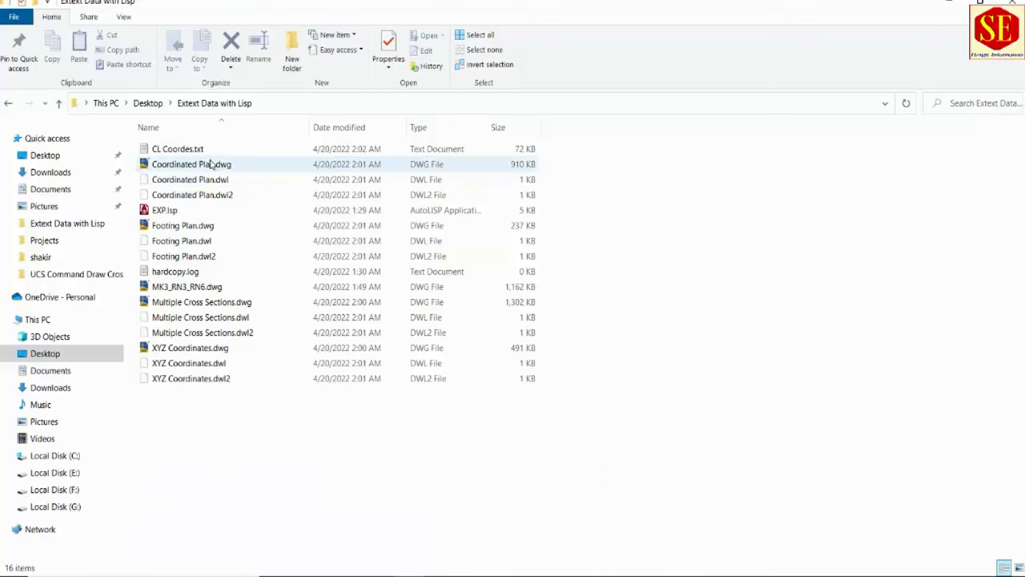
left_click(186, 150)
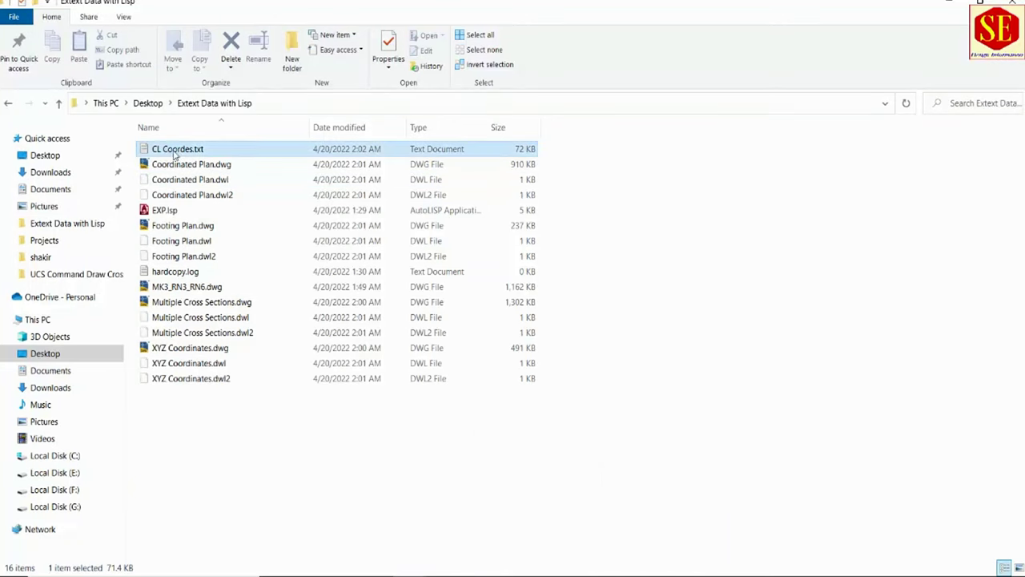
double_click(182, 152)
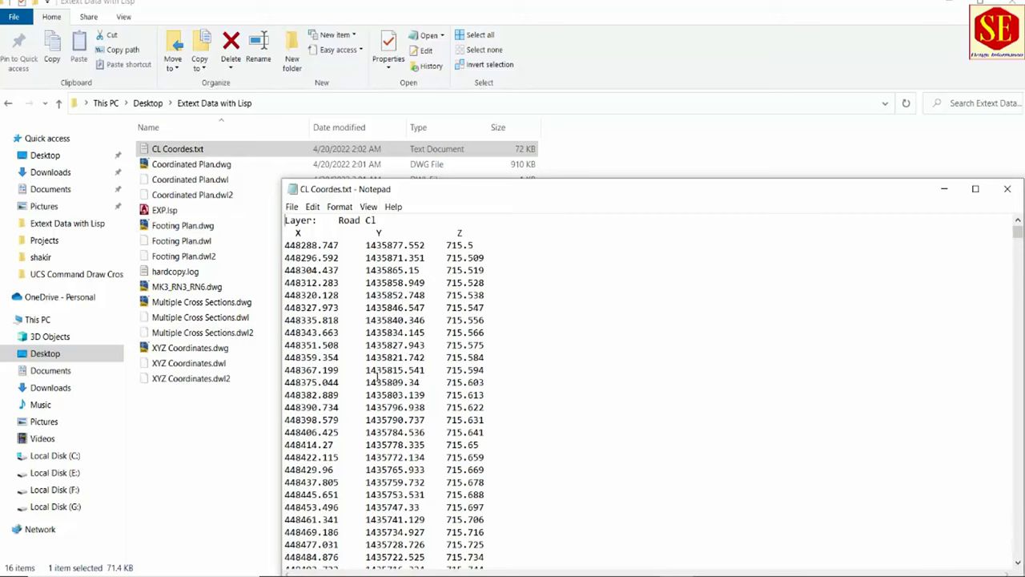
scroll(376, 377, "down", 12)
scroll(611, 322, "down", 6)
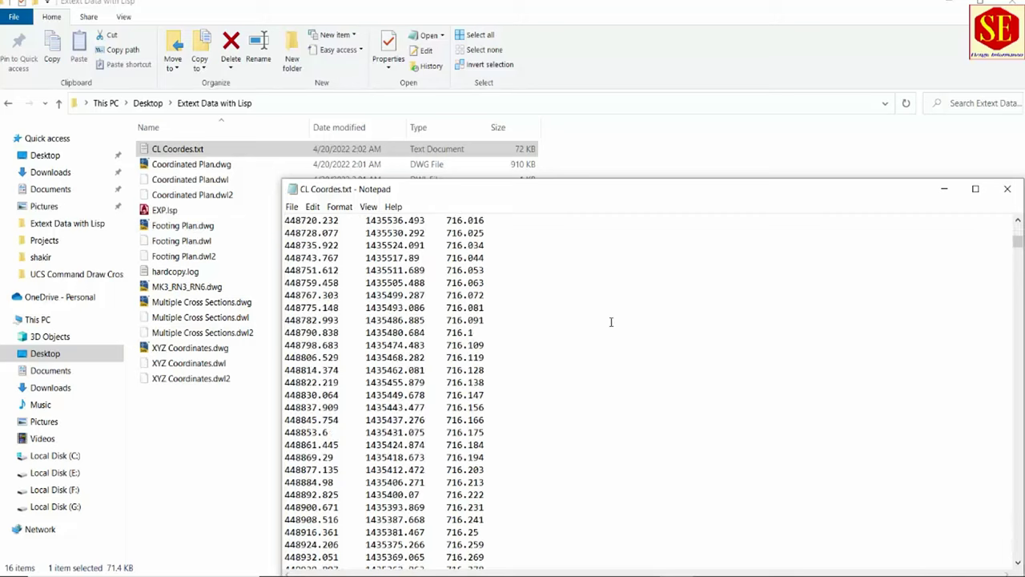
left_click(1007, 189)
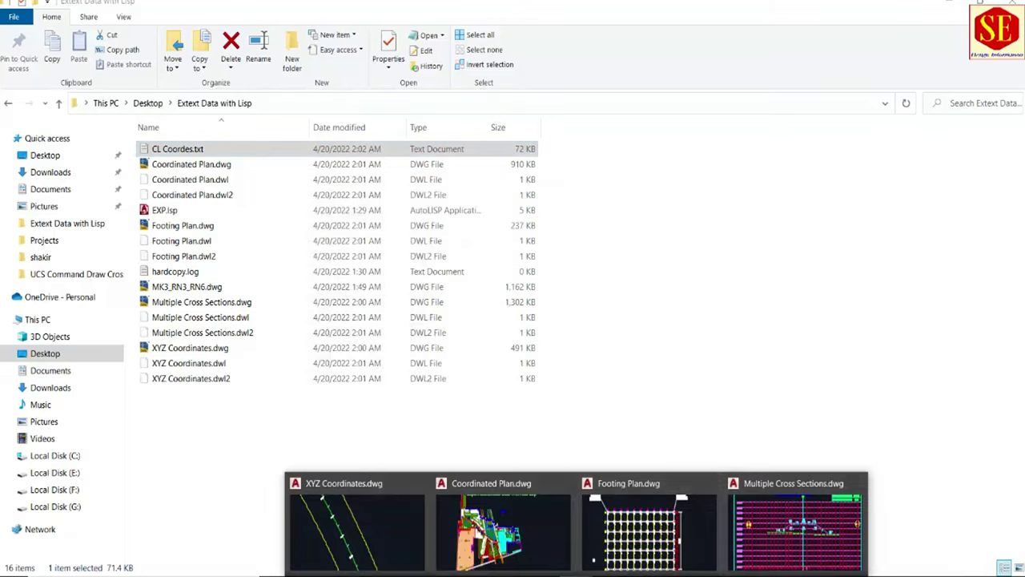
Step: Back in the XYZ Coordinates drawing, run EXP on the right yellow polyline
left_click(362, 521)
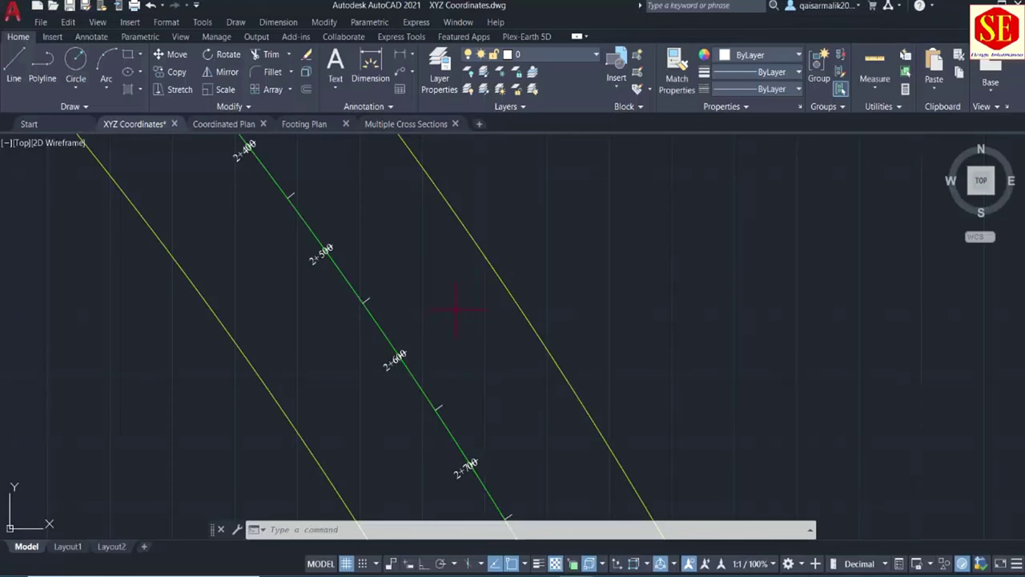
type("e")
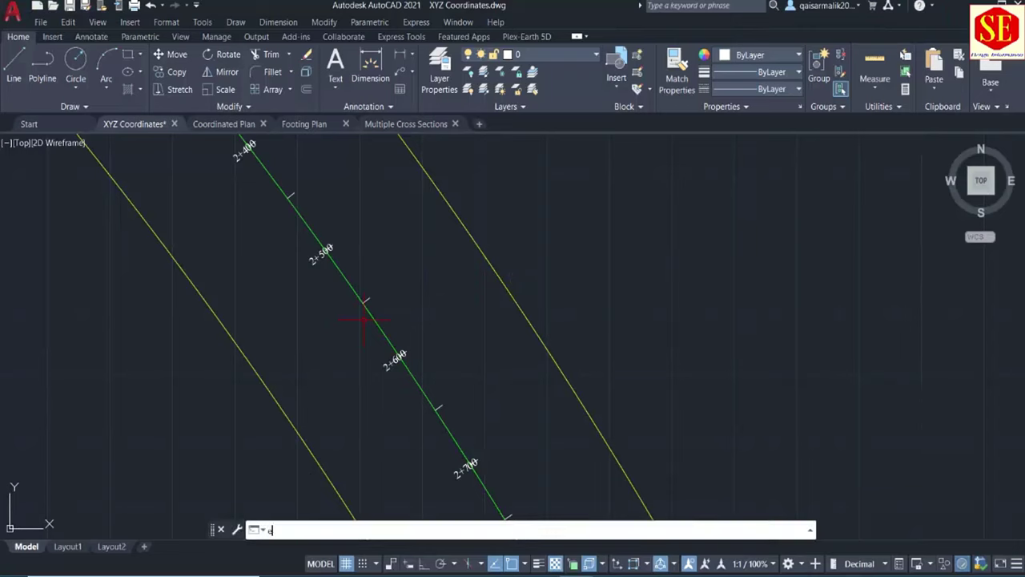
type("p")
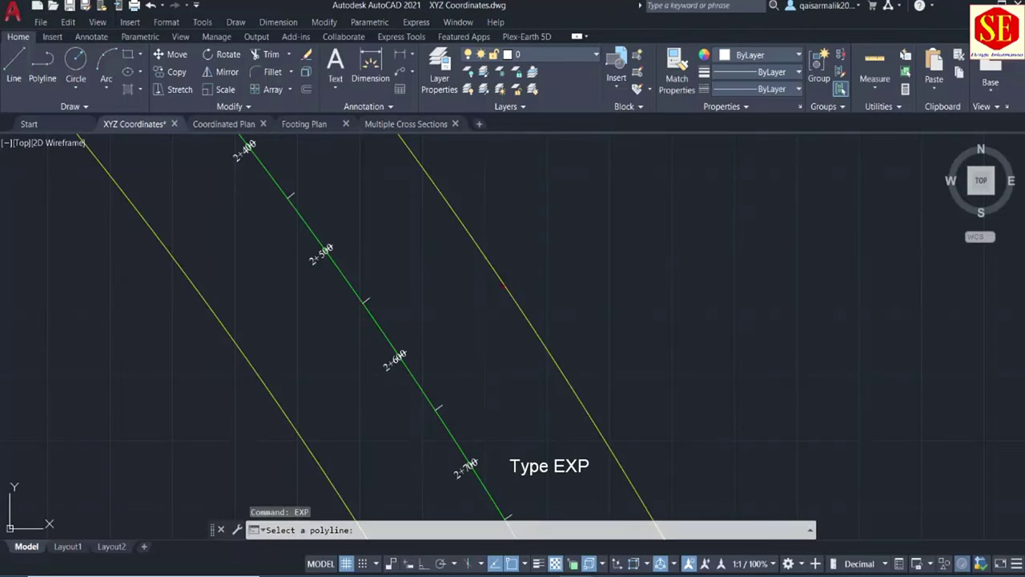
left_click(497, 273)
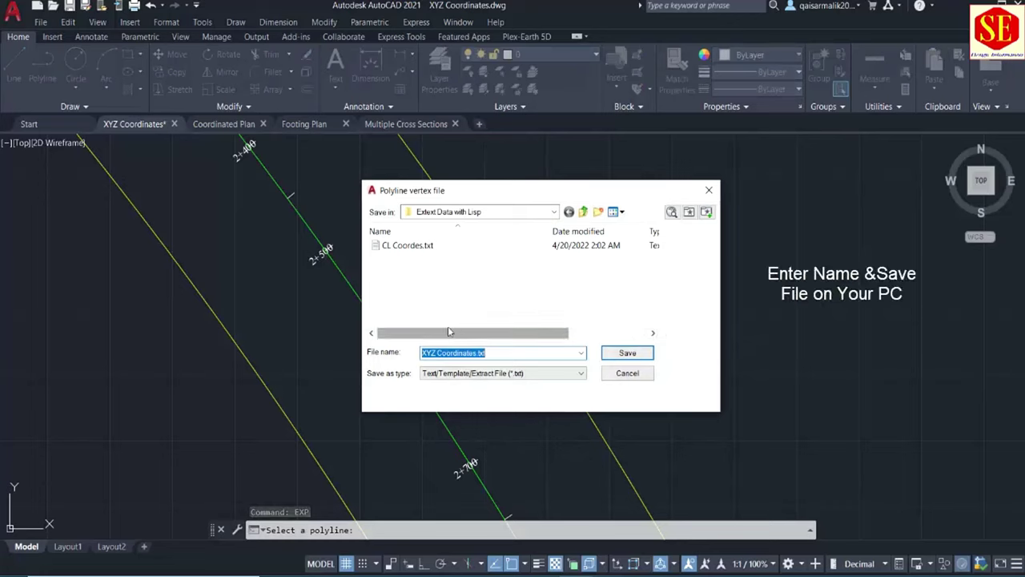
Step: Save the right offset vertex file as RT Offets.txt
left_click(424, 249)
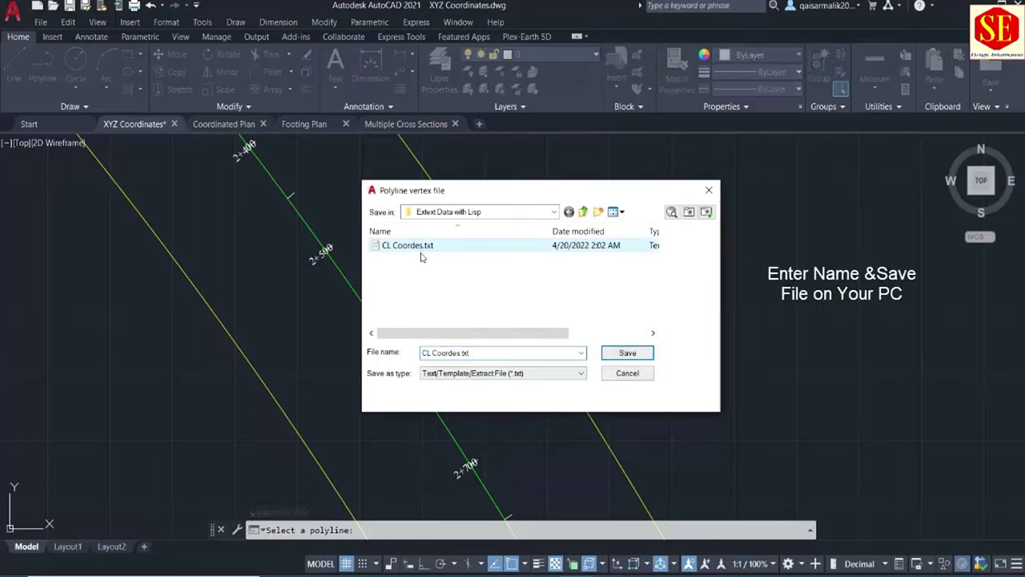
left_click(445, 352)
left_click_drag(459, 352, 401, 350)
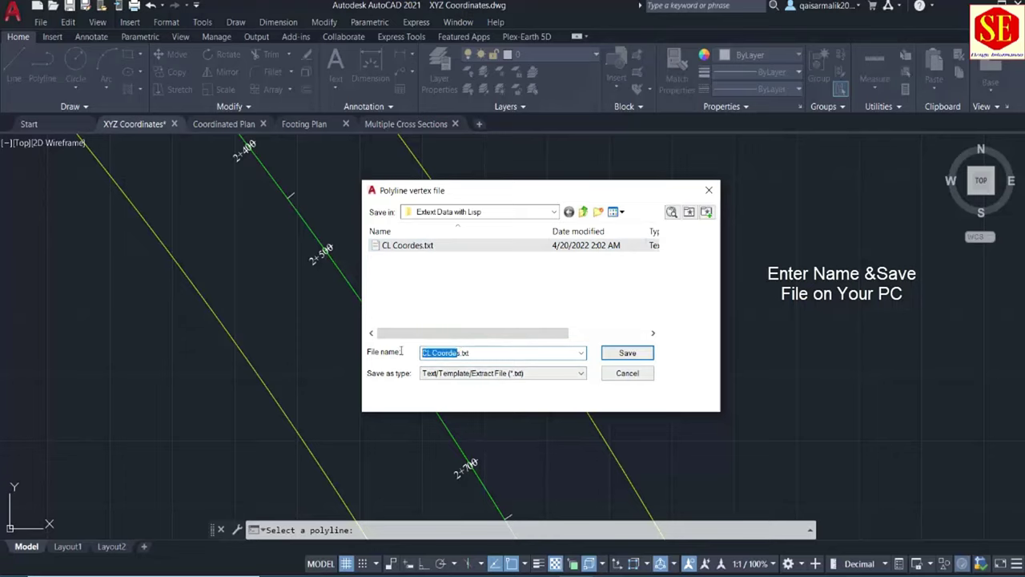
type("Fi")
left_click(629, 353)
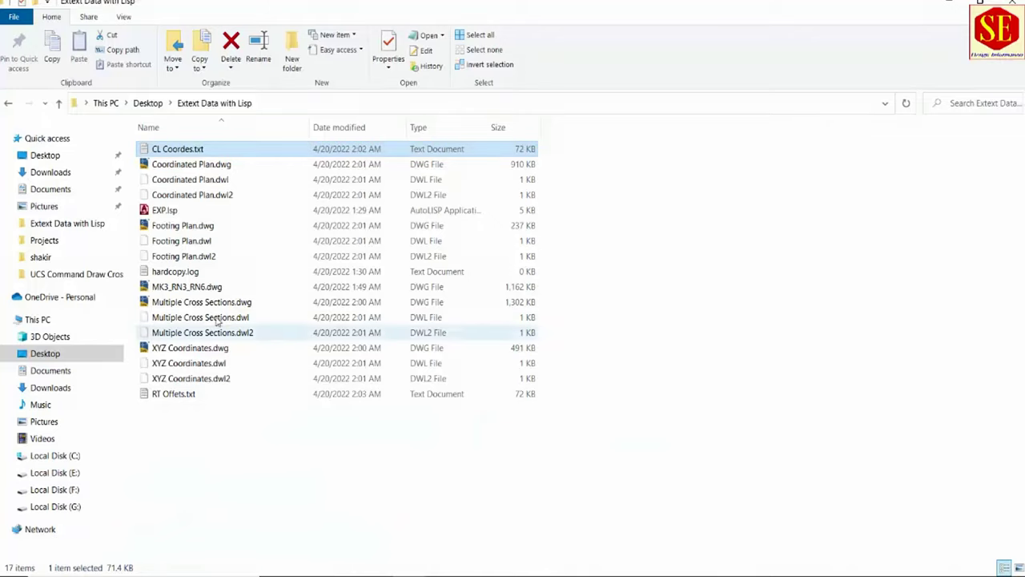
Step: Open RT Offets.txt in Notepad to check its Offset-layer X, Y, Z vertices, then return to AutoCAD
left_click(182, 397)
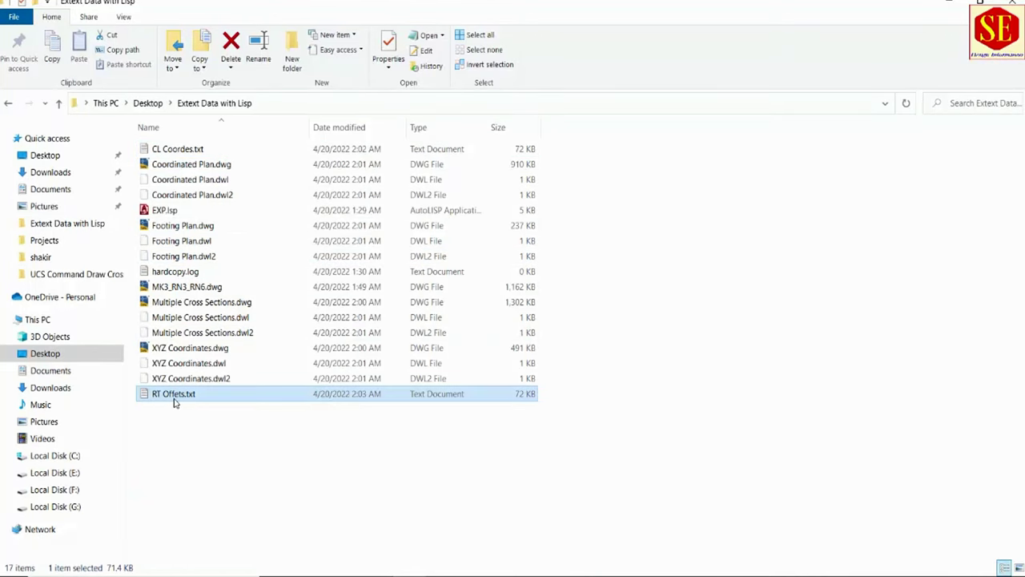
double_click(171, 395)
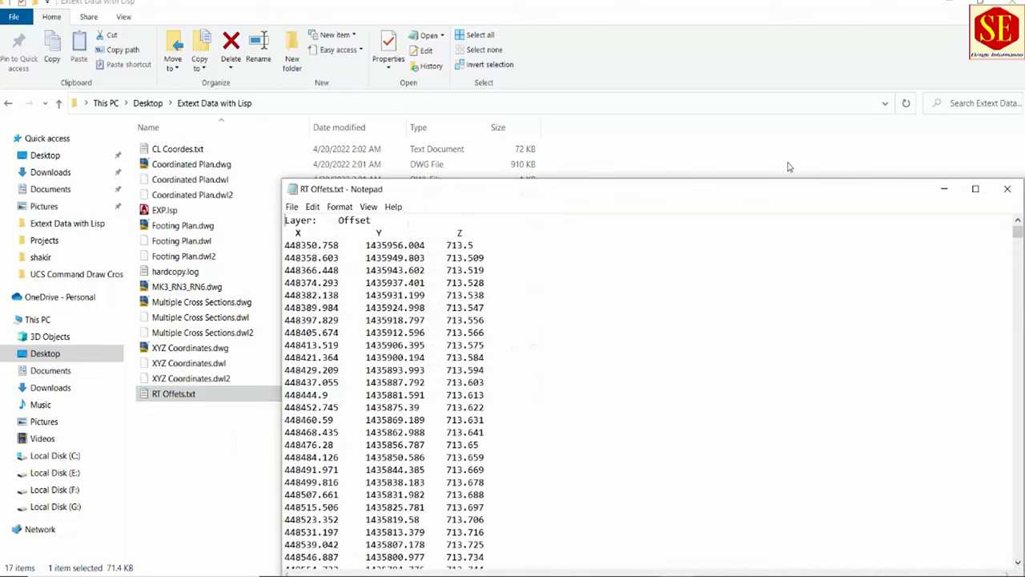
left_click(1007, 189)
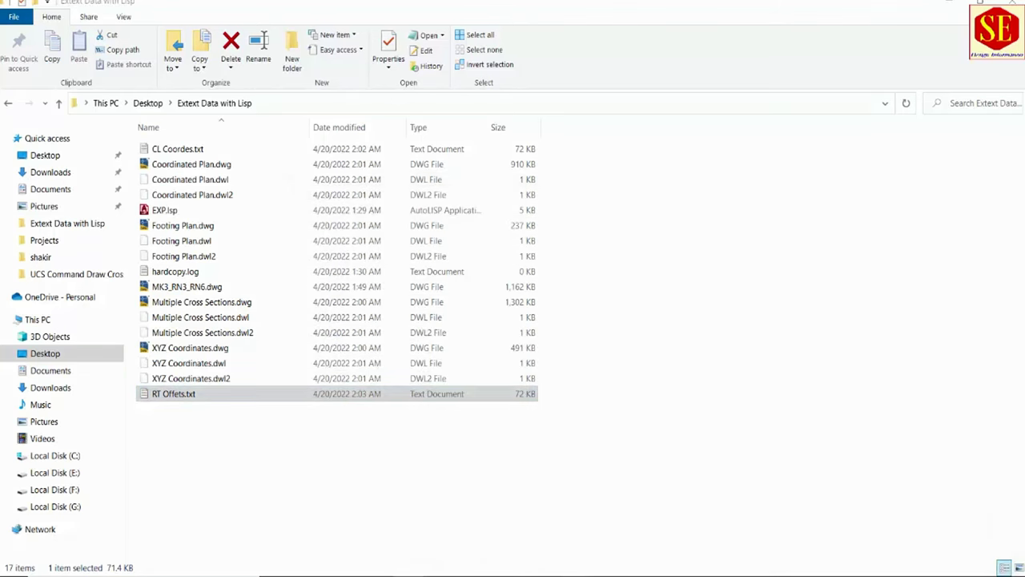
left_click(358, 528)
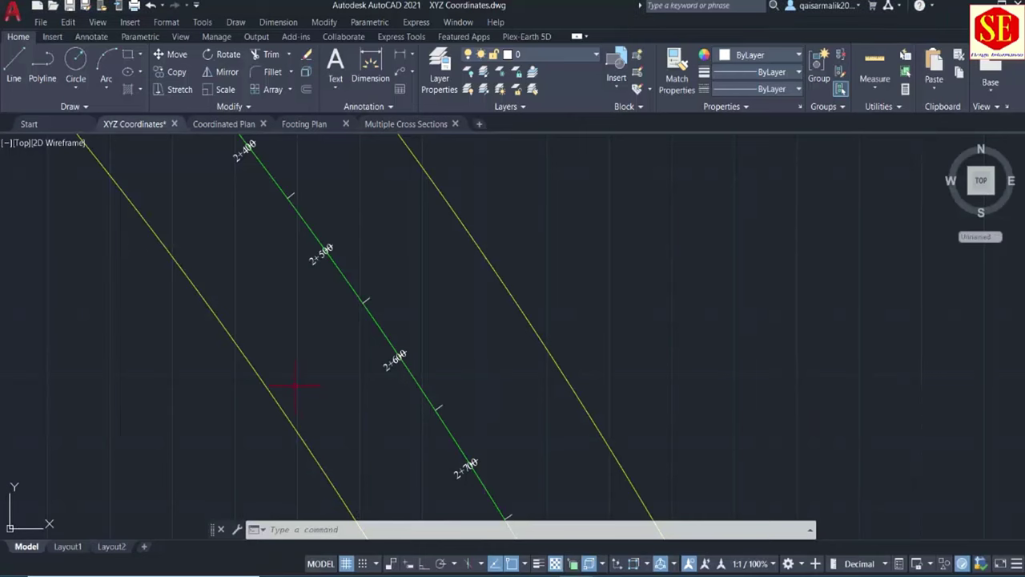
Step: Run EXP on the left yellow polyline and save its vertex coordinates as LS
type("pp")
key("Return")
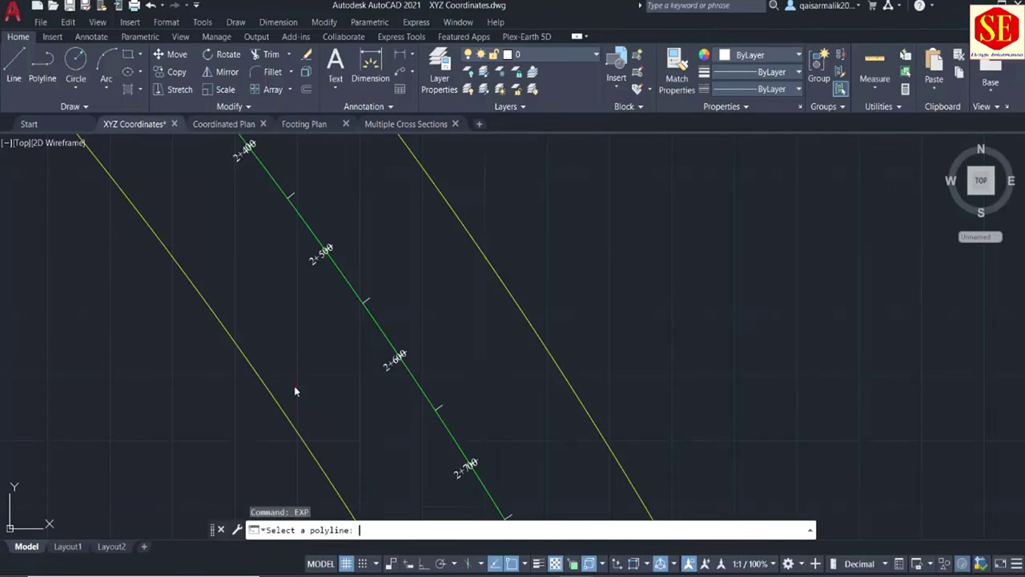
left_click(277, 389)
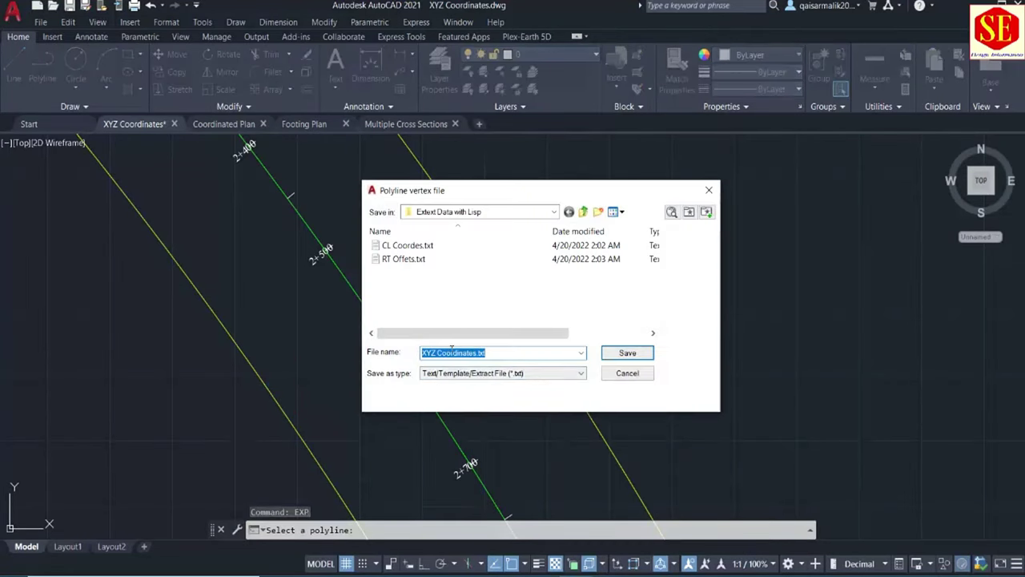
type("LS")
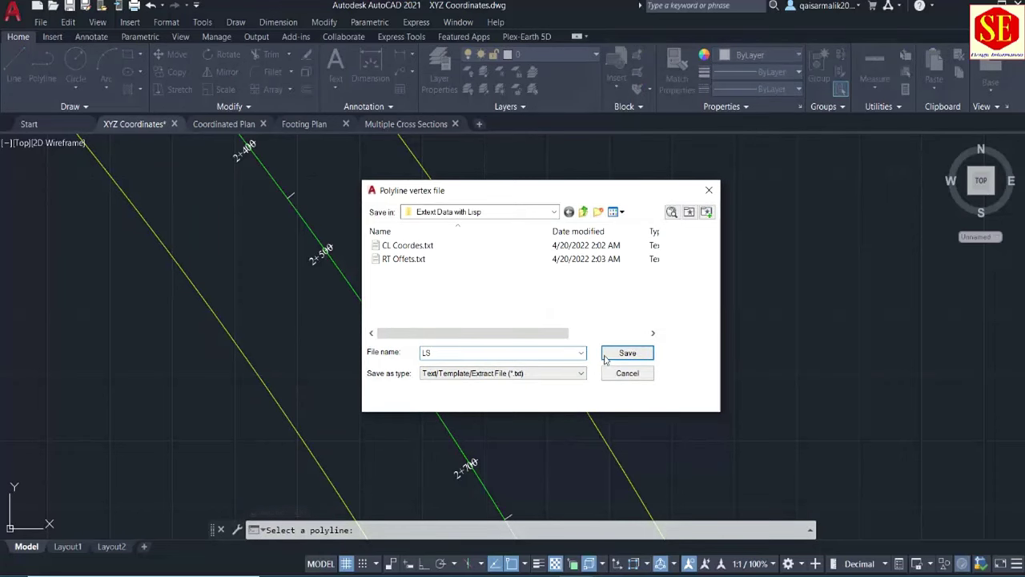
left_click(605, 357)
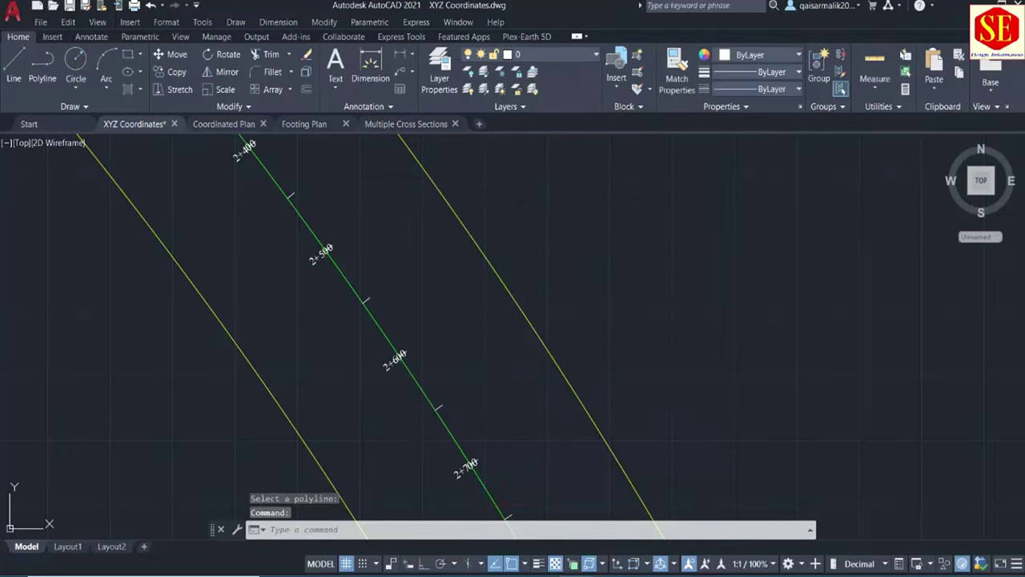
Step: Open LS.txt from the export folder in Notepad, scroll its X, Y, Z list, then close it
left_click(537, 548)
left_click(168, 410)
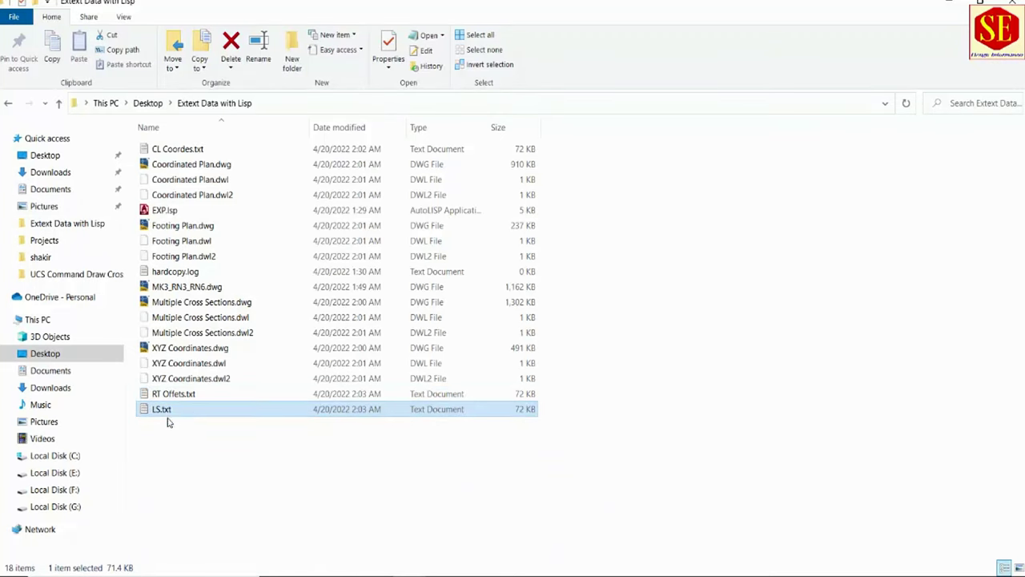
double_click(167, 410)
scroll(430, 357, "down", 2)
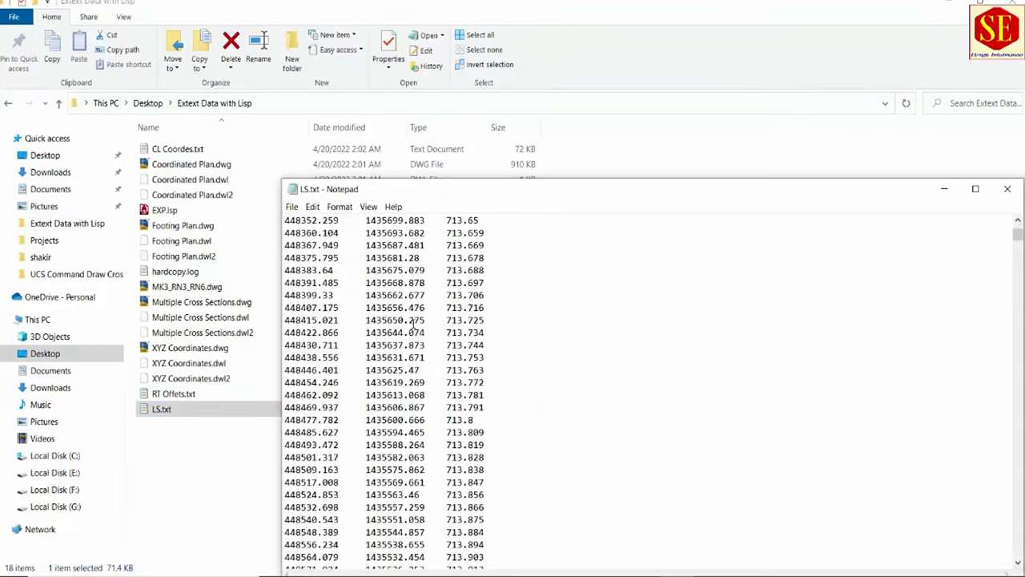
scroll(430, 356, "down", 15)
scroll(433, 360, "down", 7)
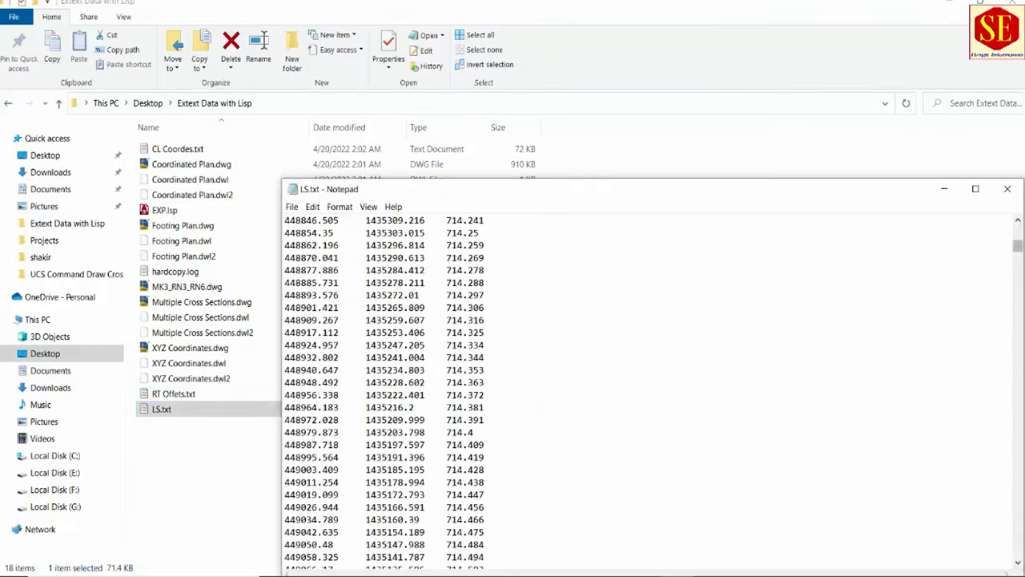
mouse_move(1019, 250)
left_mouse_down()
mouse_move(1019, 550)
mouse_move(1018, 233)
left_mouse_up()
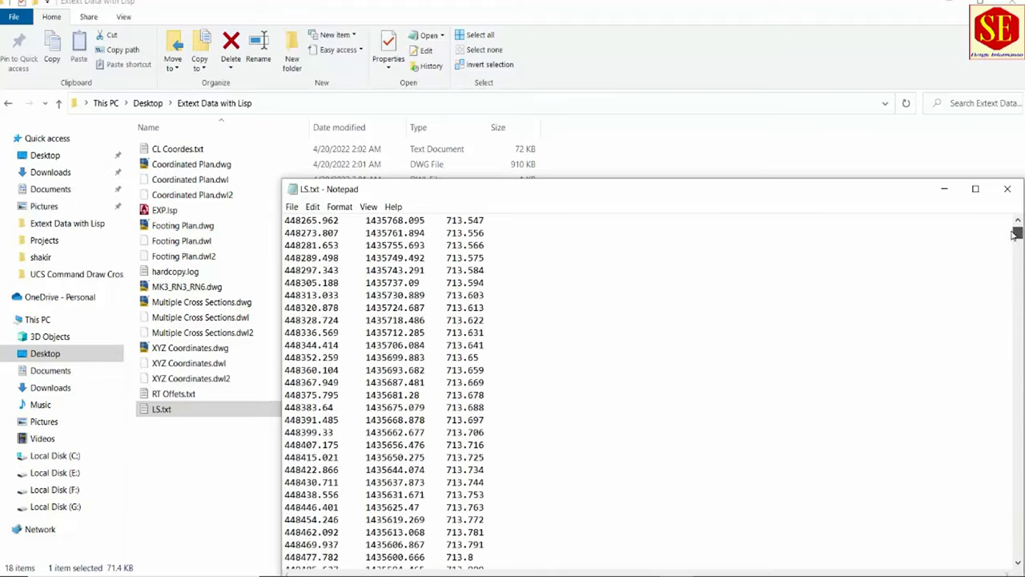
left_click(1006, 189)
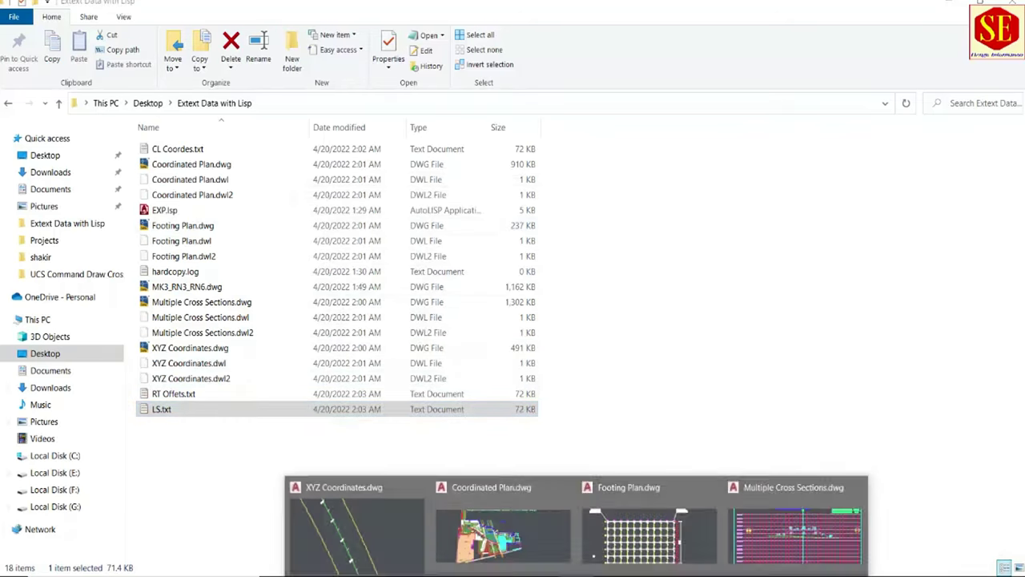
Step: Return to the XYZ Coordinates drawing and zoom along the green alignment and yellow edge lines
left_click(341, 526)
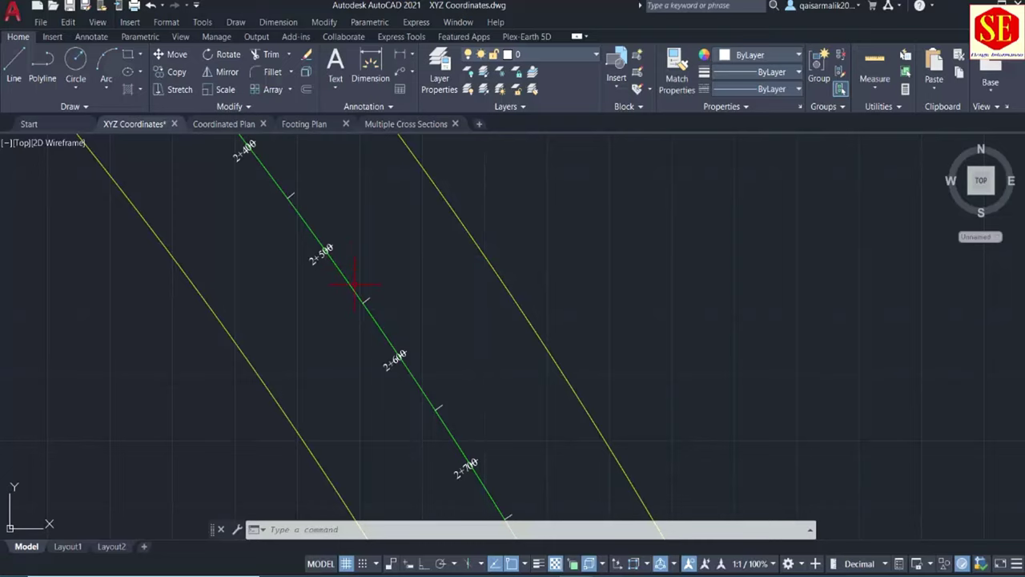
scroll(355, 285, "up", 2)
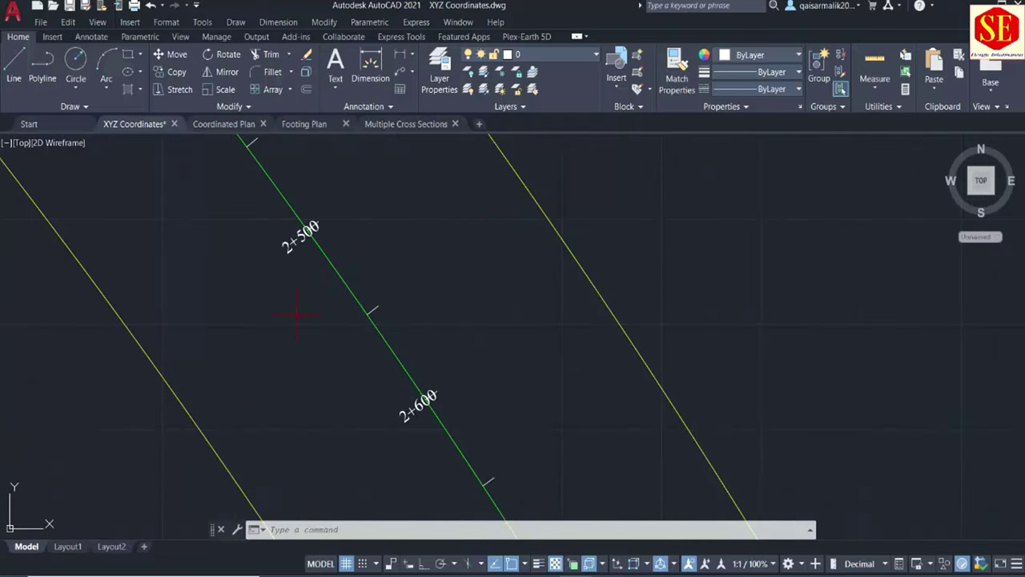
scroll(296, 314, "down", 3)
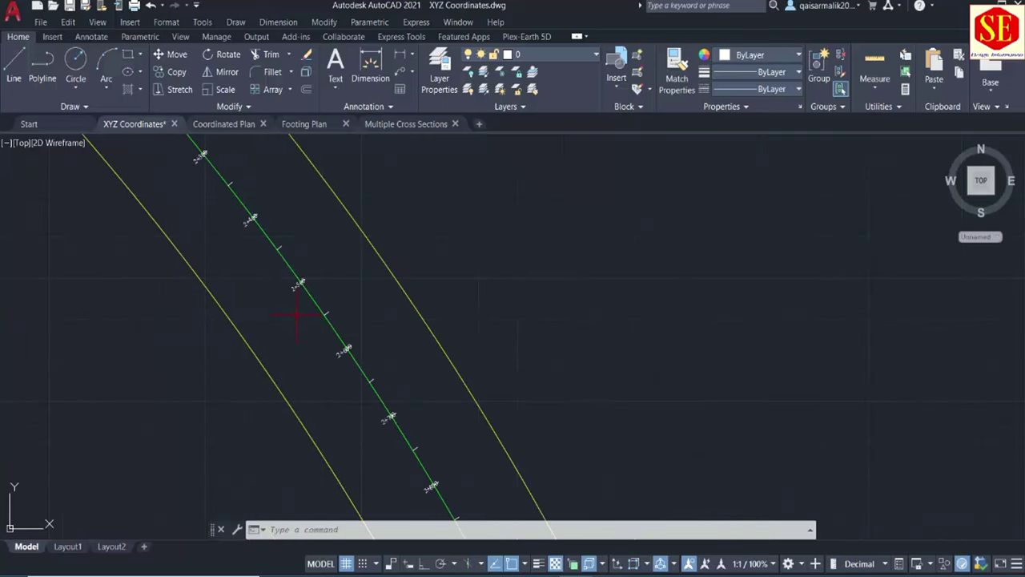
scroll(325, 294, "down", 1)
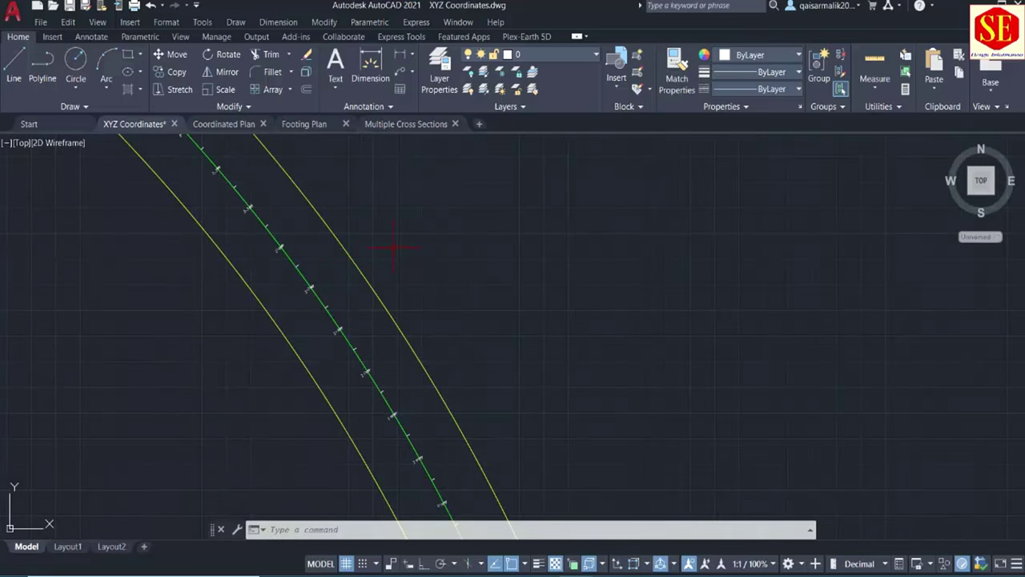
left_click(241, 125)
scroll(448, 352, "up", 5)
scroll(448, 352, "up", 2)
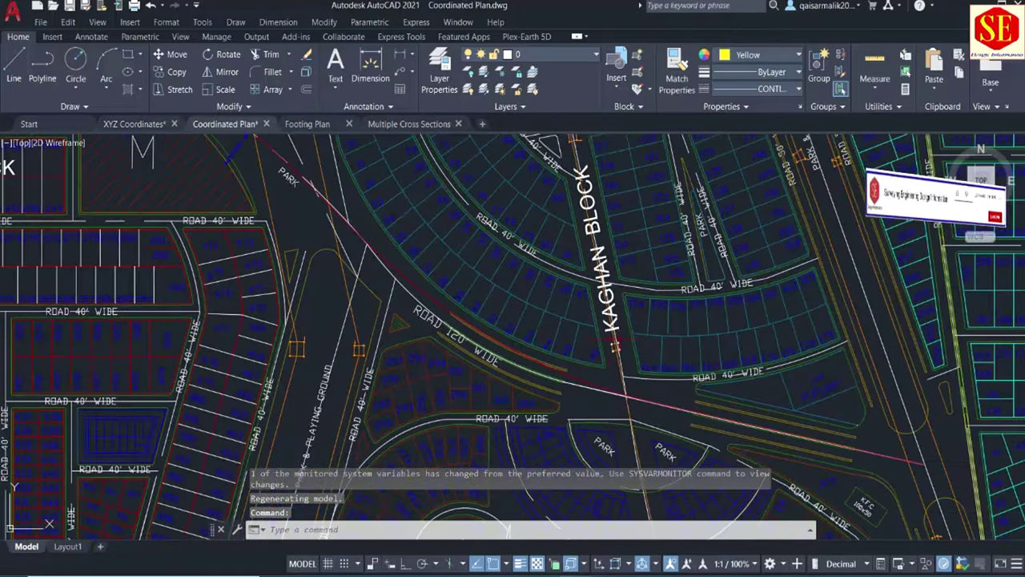
scroll(448, 352, "down", 5)
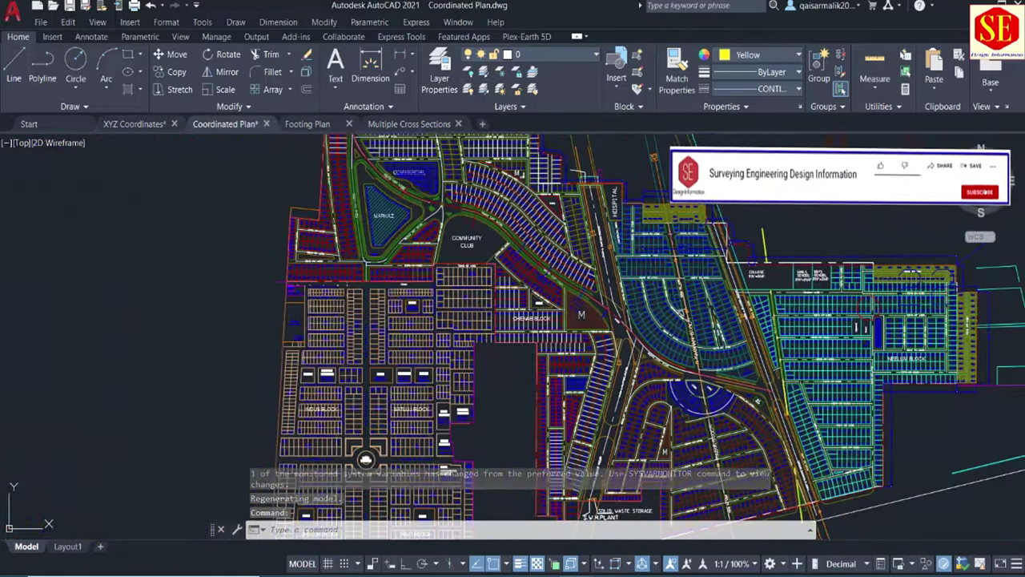
scroll(355, 457, "up", 2)
scroll(217, 476, "up", 2)
scroll(638, 391, "up", 2)
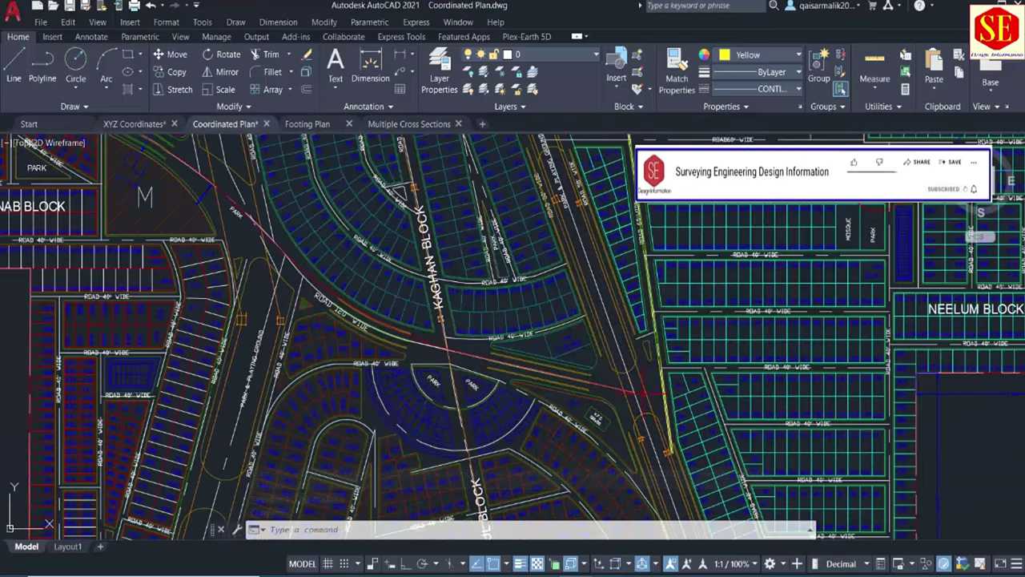
scroll(576, 373, "up", 2)
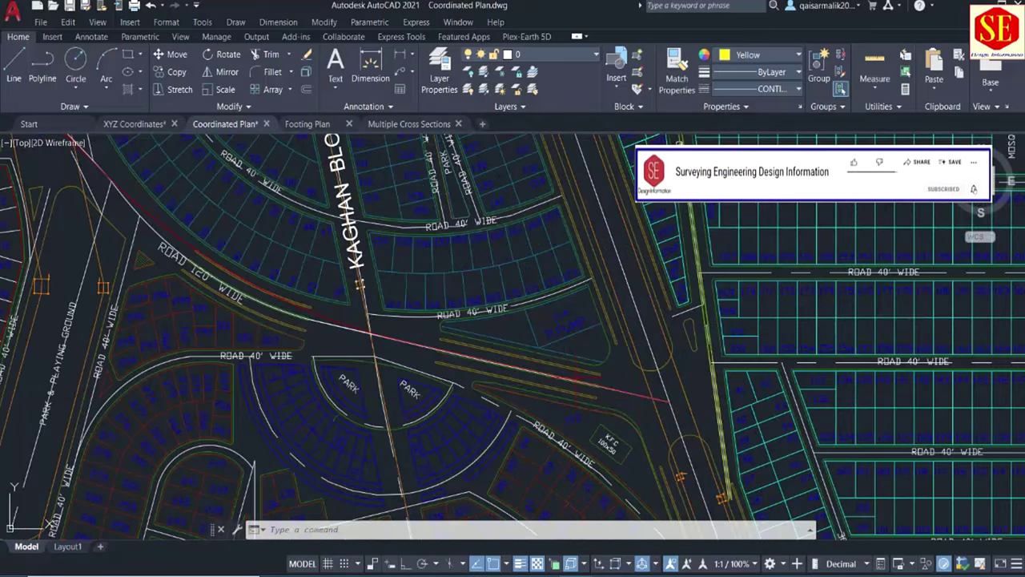
left_click(639, 393)
scroll(561, 400, "down", 3)
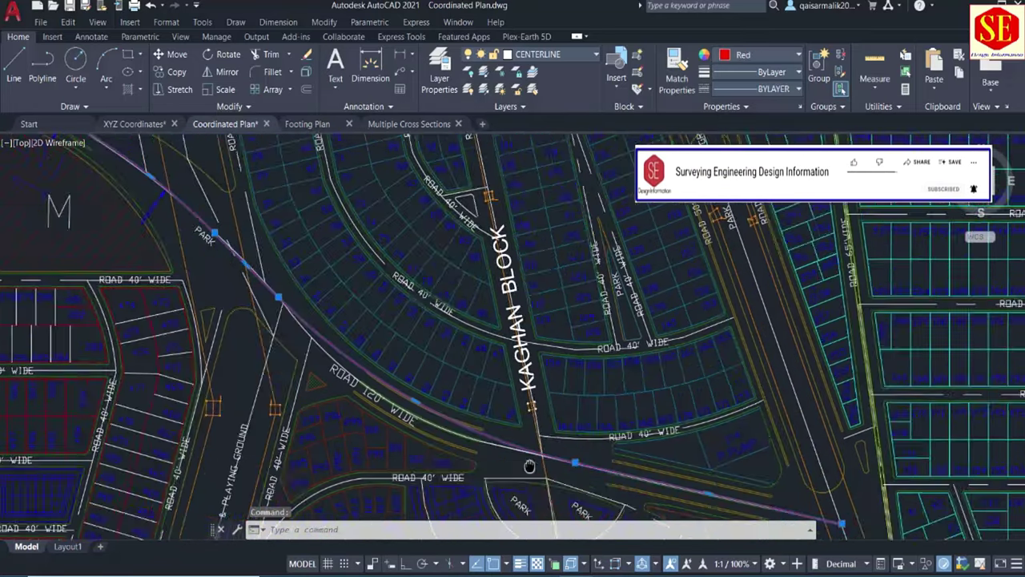
scroll(279, 280, "up", 3)
scroll(240, 351, "down", 2)
scroll(241, 351, "down", 2)
scroll(240, 350, "down", 2)
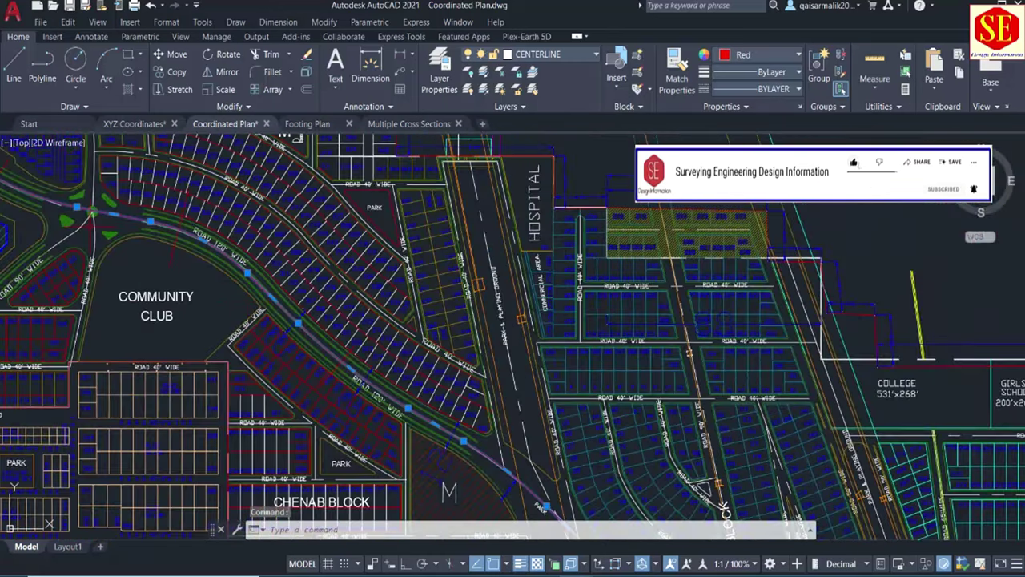
scroll(241, 351, "down", 2)
scroll(373, 457, "up", 2)
scroll(372, 456, "up", 2)
scroll(372, 457, "up", 2)
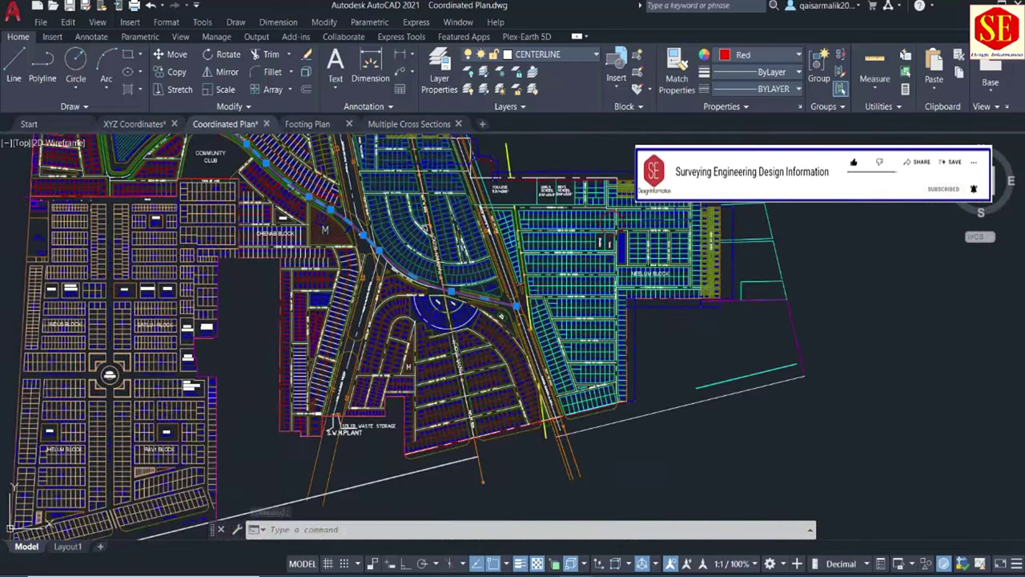
scroll(372, 456, "up", 2)
scroll(537, 308, "up", 3)
scroll(440, 284, "up", 3)
Step: Run MEASURE on the road centreline polyline with a 100-unit segment length
key("Escape")
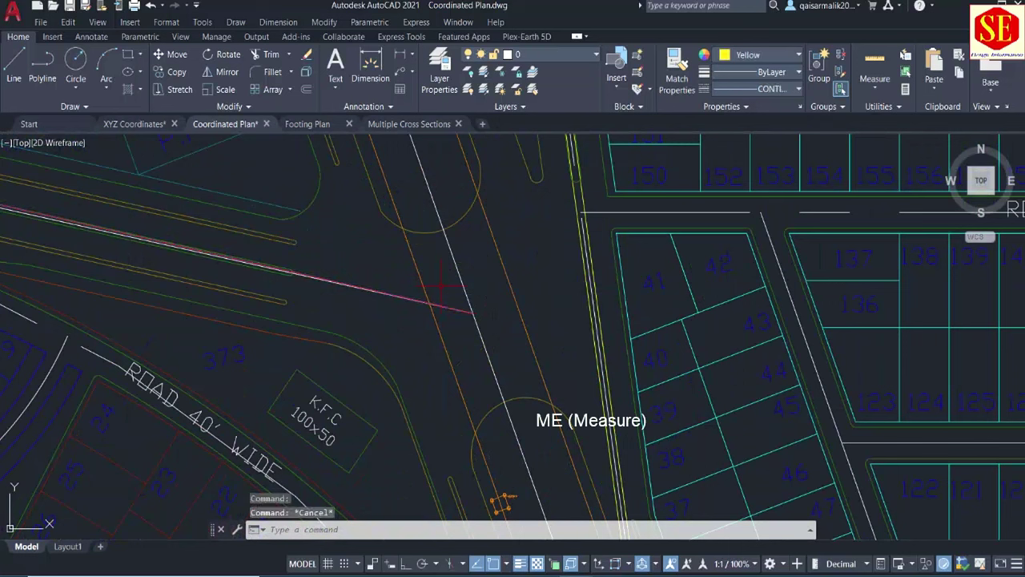
type("M")
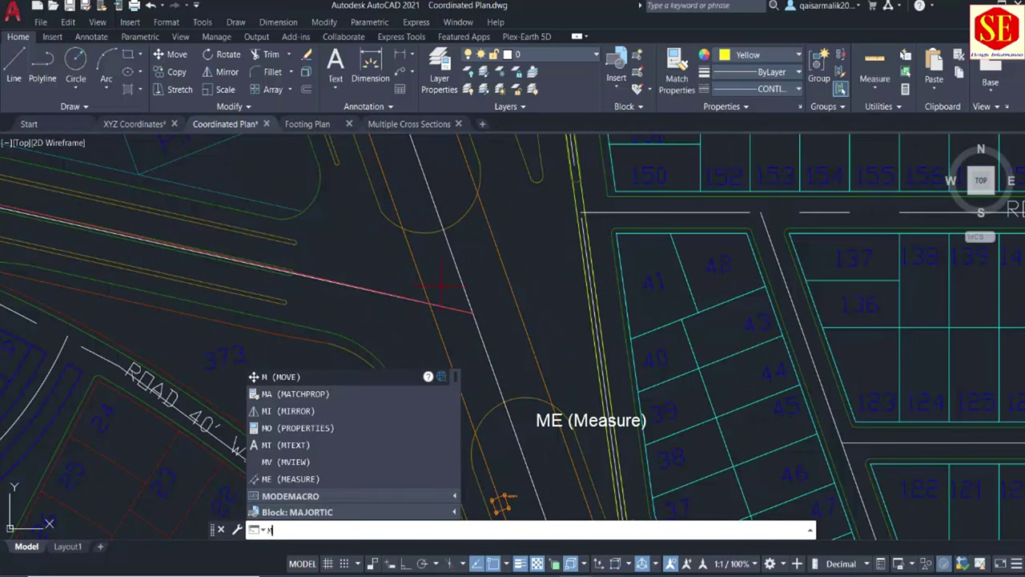
type("e")
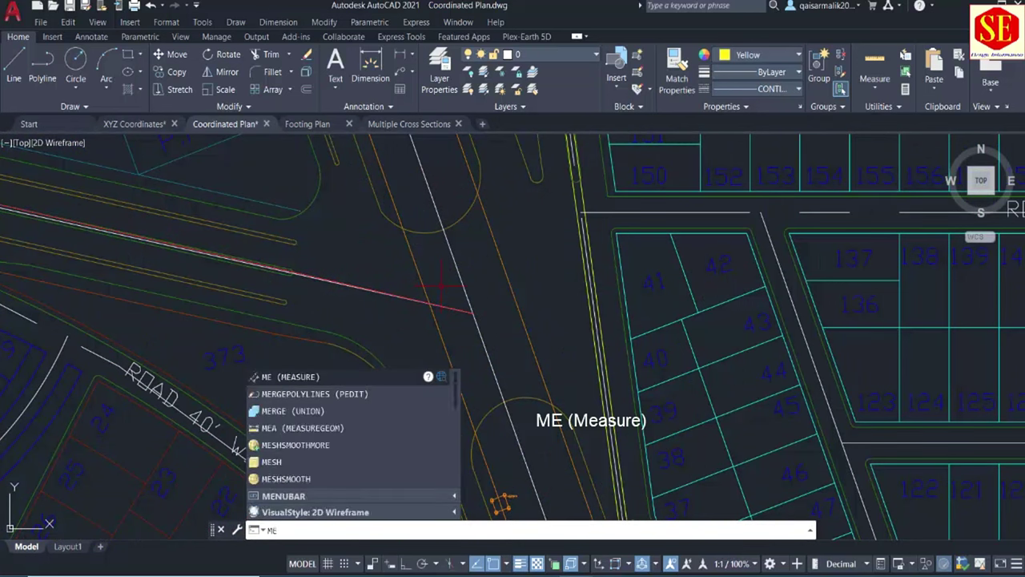
left_click(295, 380)
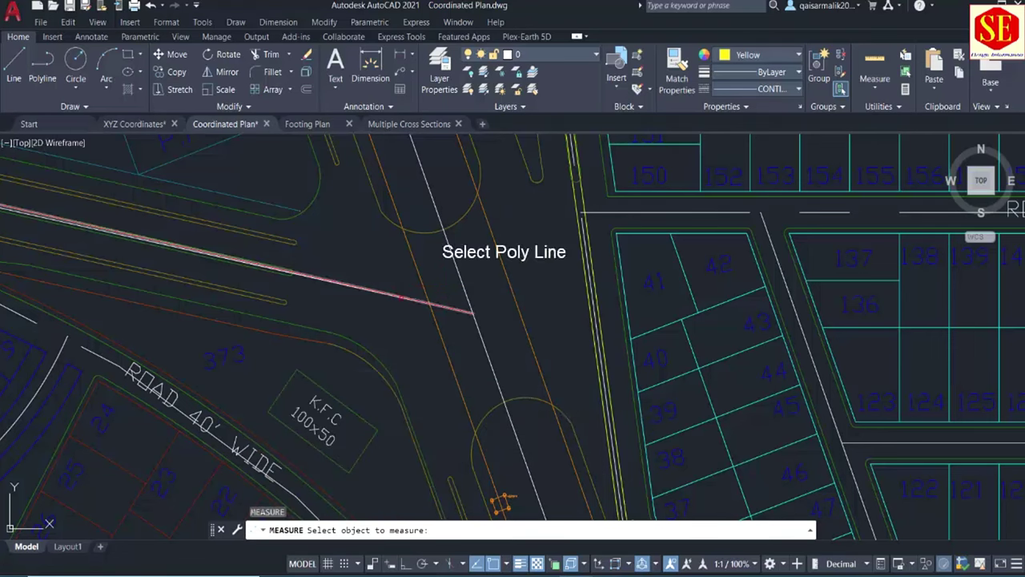
left_click(400, 297)
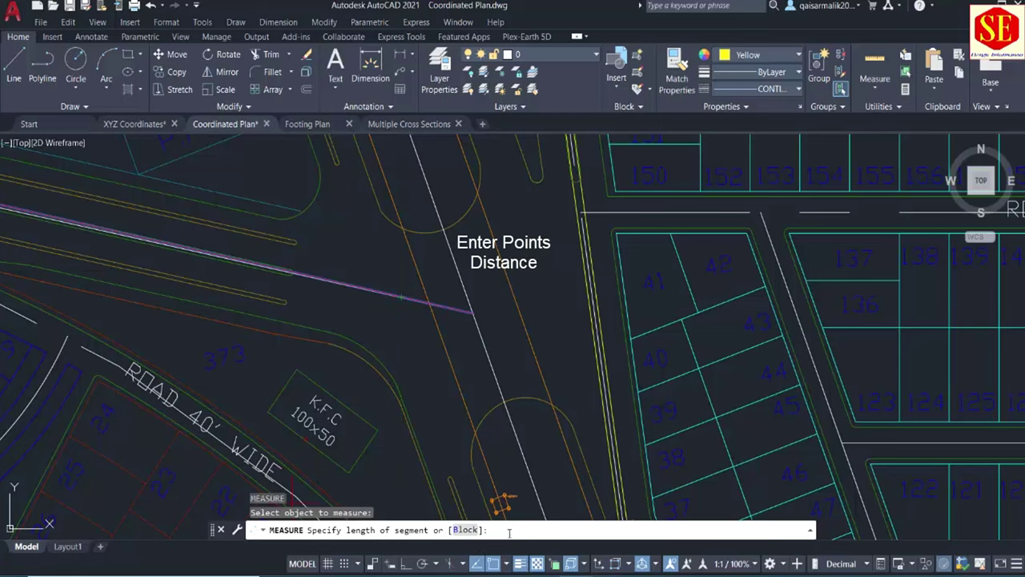
scroll(452, 308, "down", 5)
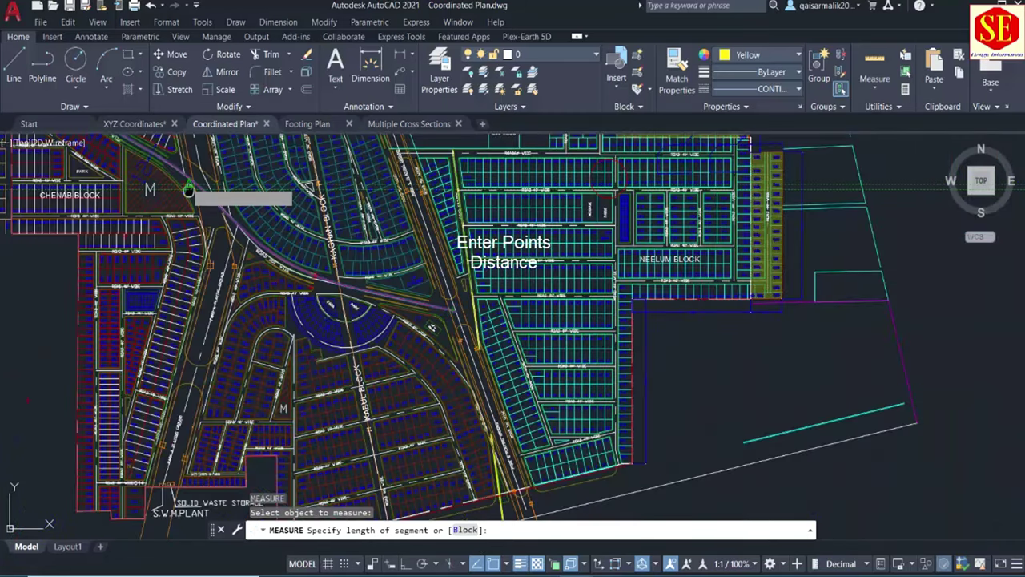
scroll(189, 183, "up", 3)
scroll(307, 218, "down", 3)
scroll(458, 334, "up", 1)
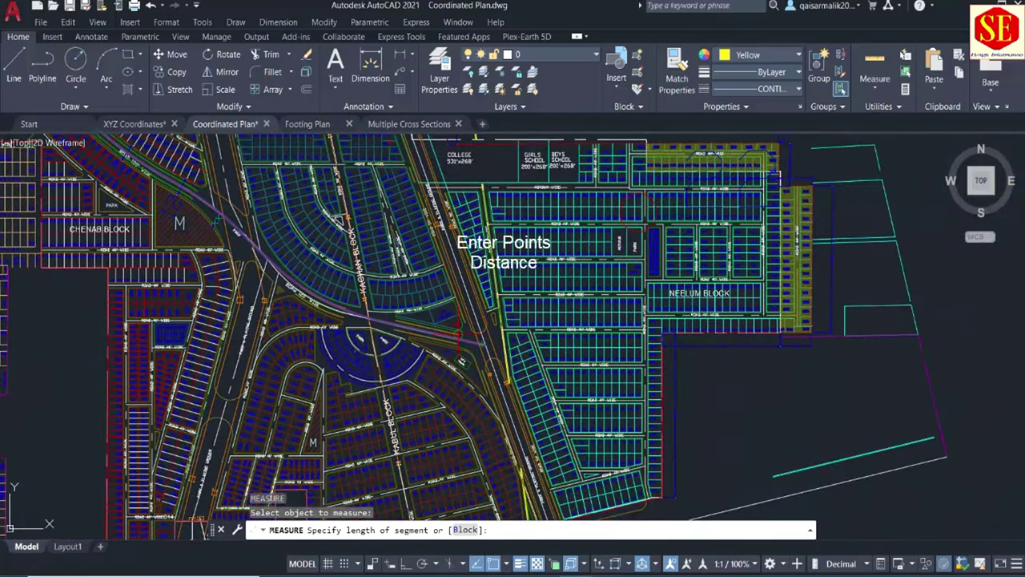
scroll(458, 334, "up", 3)
type("100")
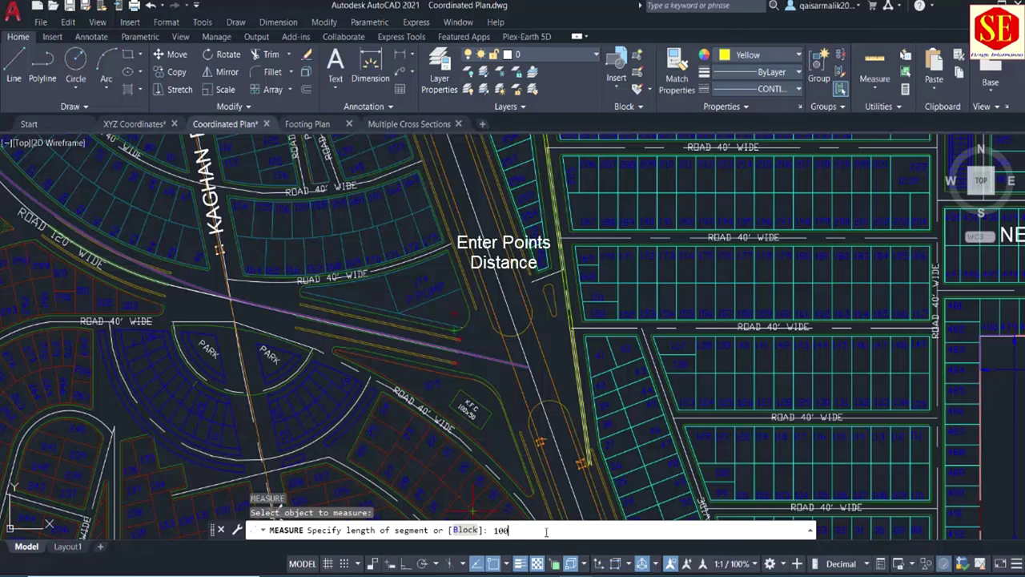
key("Return")
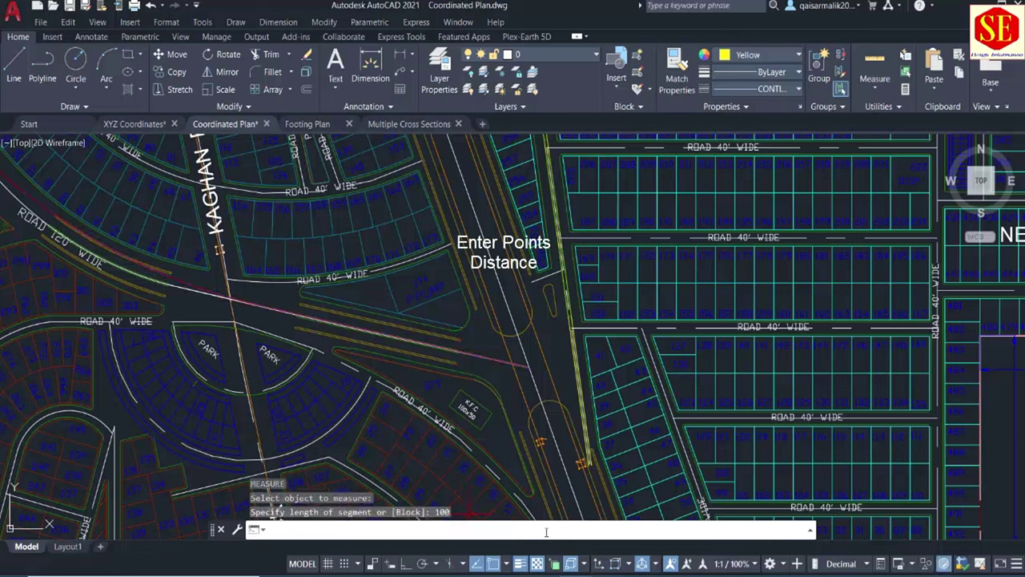
Step: Set the point style to the circle-with-cross marker
left_click(166, 22)
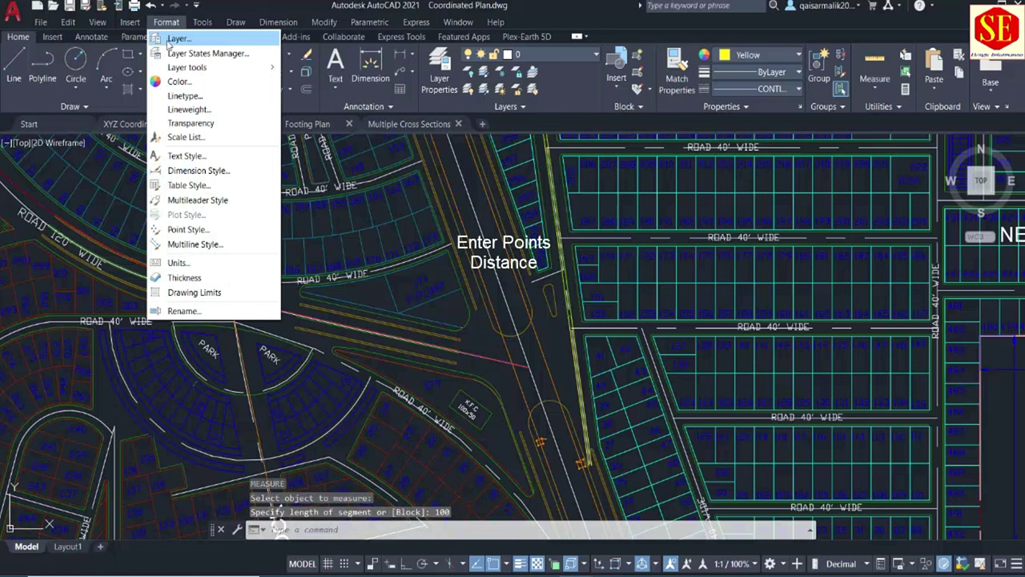
left_click(199, 231)
left_click(512, 225)
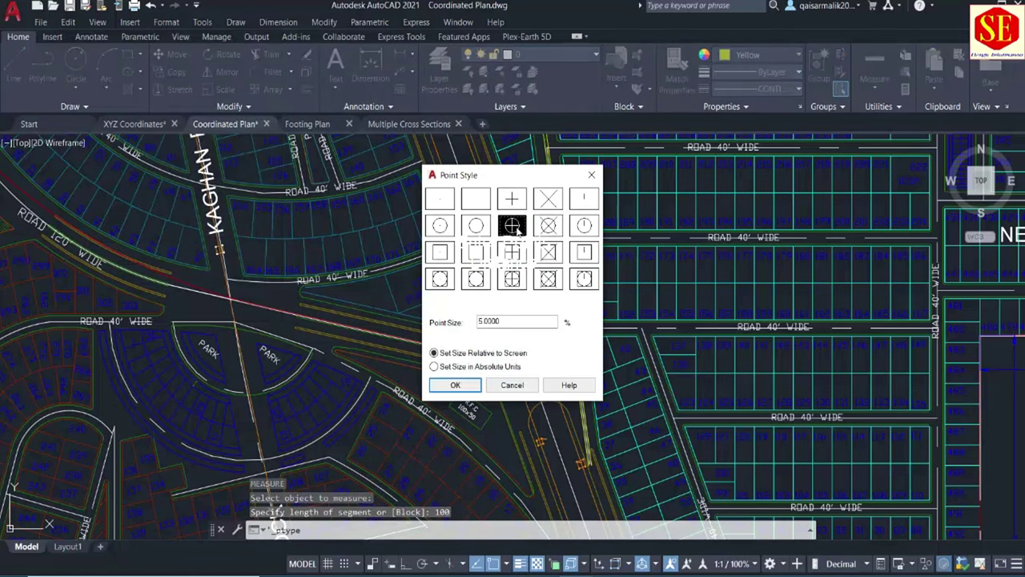
left_click(475, 387)
Step: Measure the pink road centreline with points every 10 units
middle_click_drag(240, 336, 464, 392)
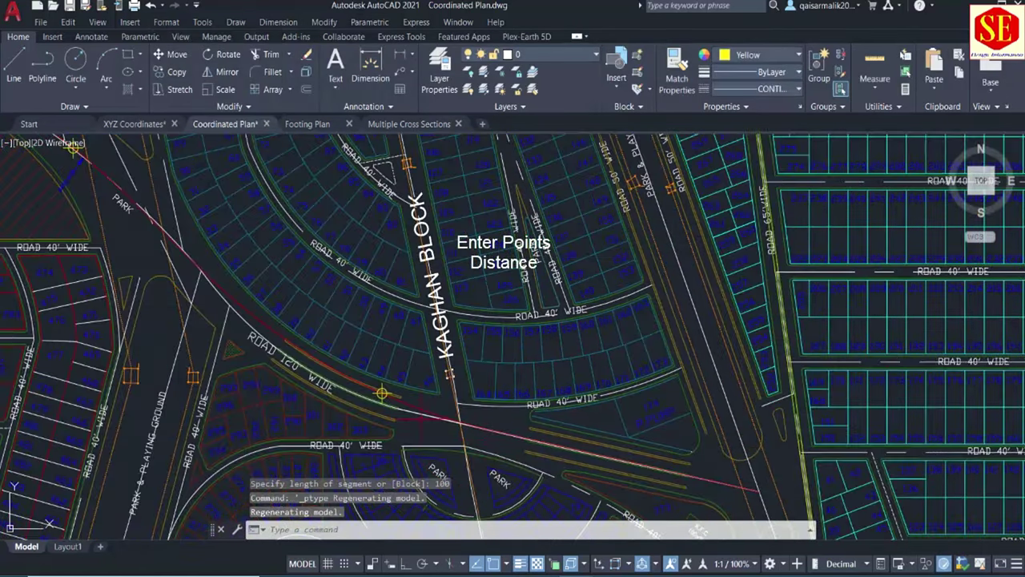
mouse_move(385, 336)
middle_mouse_down()
mouse_move(240, 294)
mouse_move(456, 454)
middle_mouse_up()
scroll(456, 454, "down", 5)
scroll(547, 463, "up", 8)
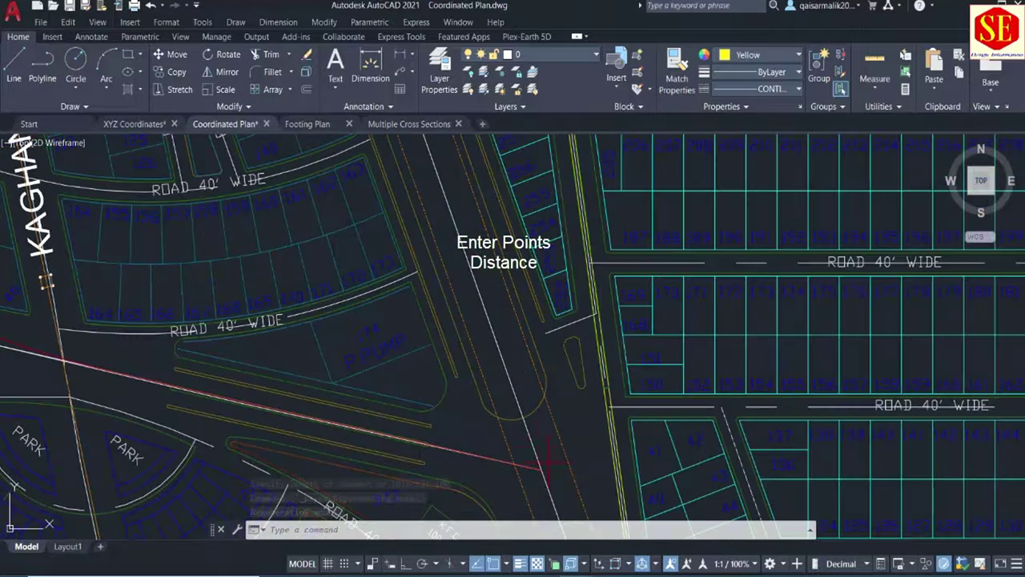
middle_click_drag(547, 463, 478, 358)
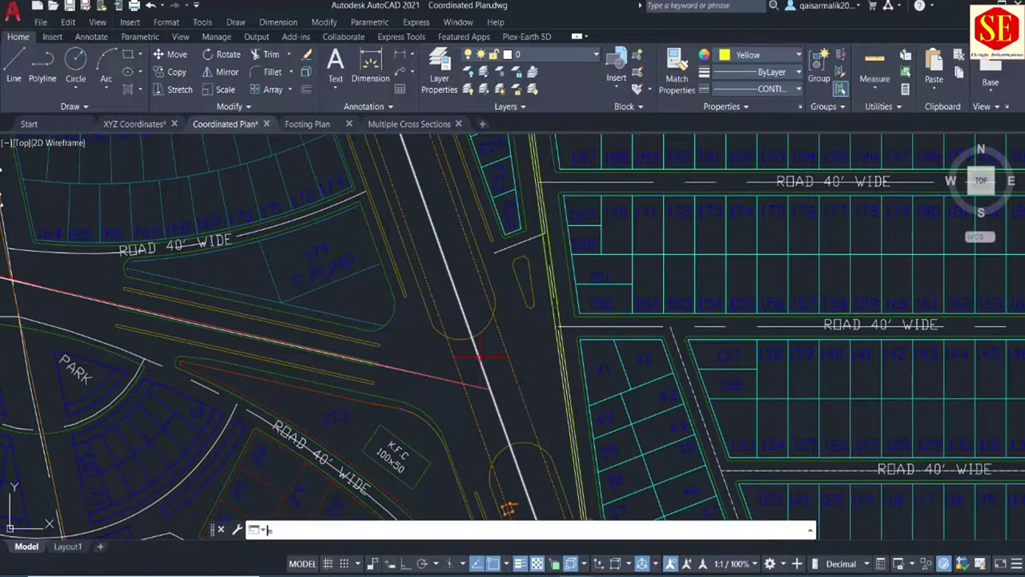
type("e")
key("Return")
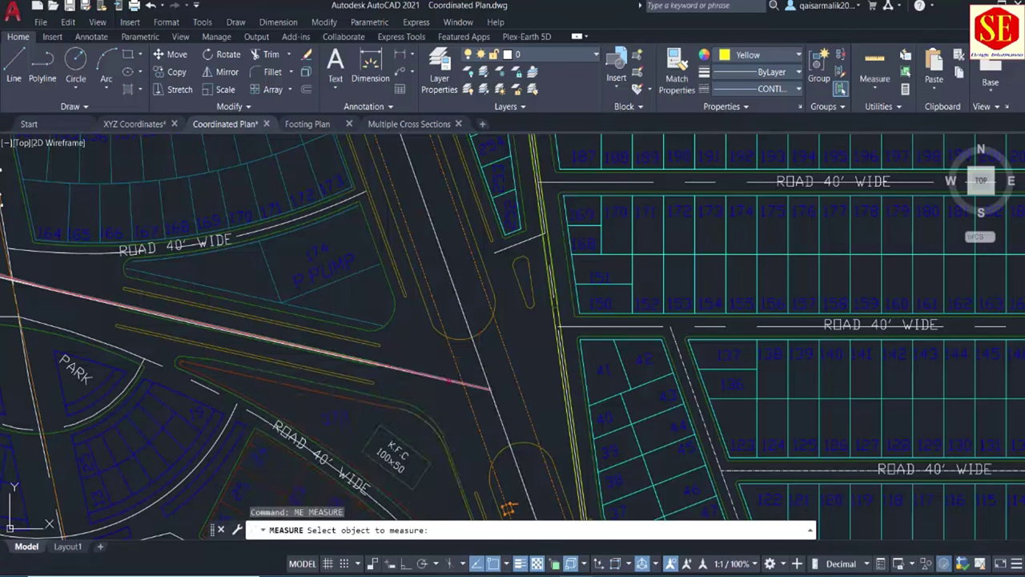
left_click(451, 379)
type("10")
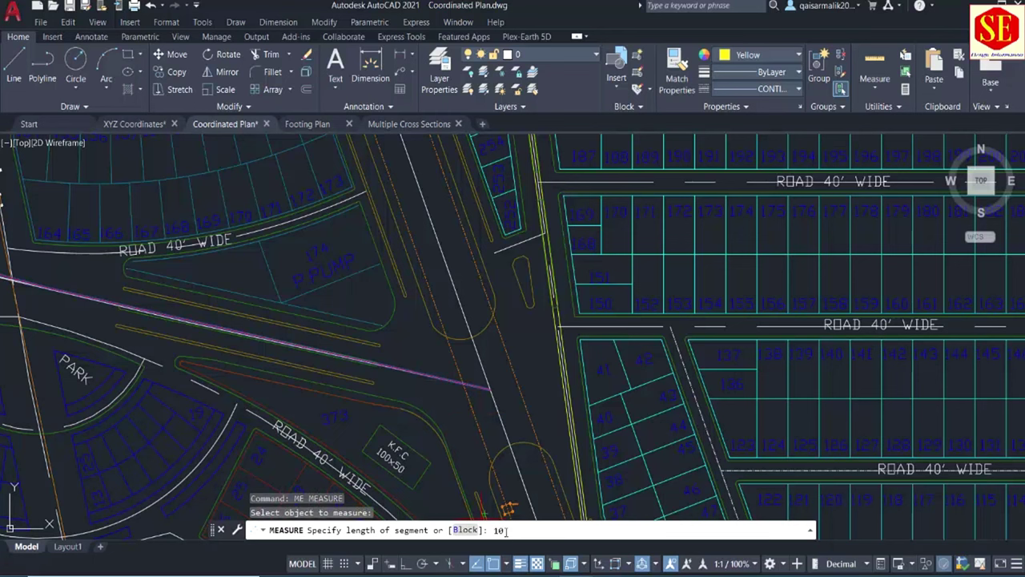
scroll(509, 512, "down", 10)
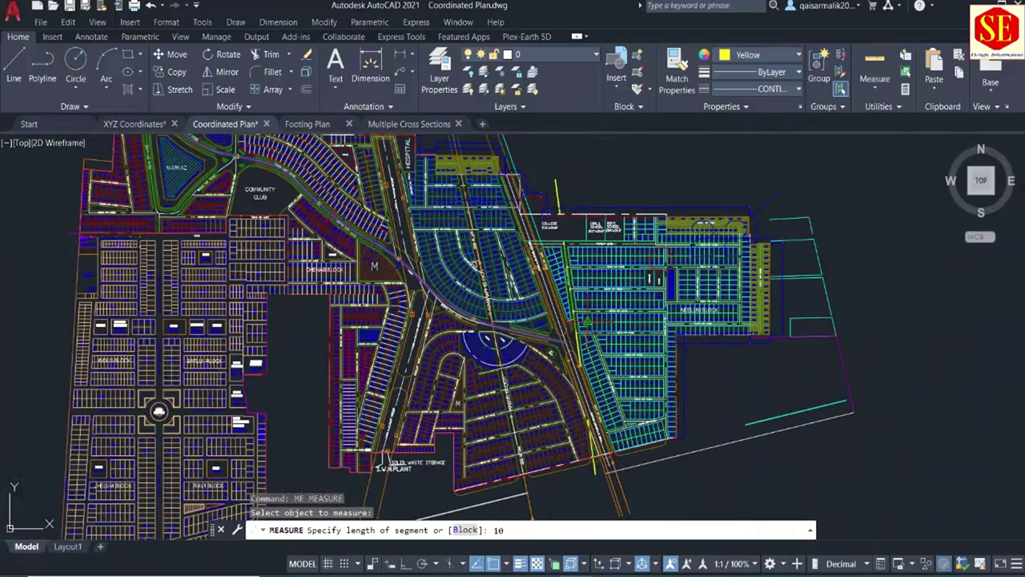
key("Return")
Step: Regenerate the drawing so the point markers along the centreline resize
scroll(570, 329, "up", 3)
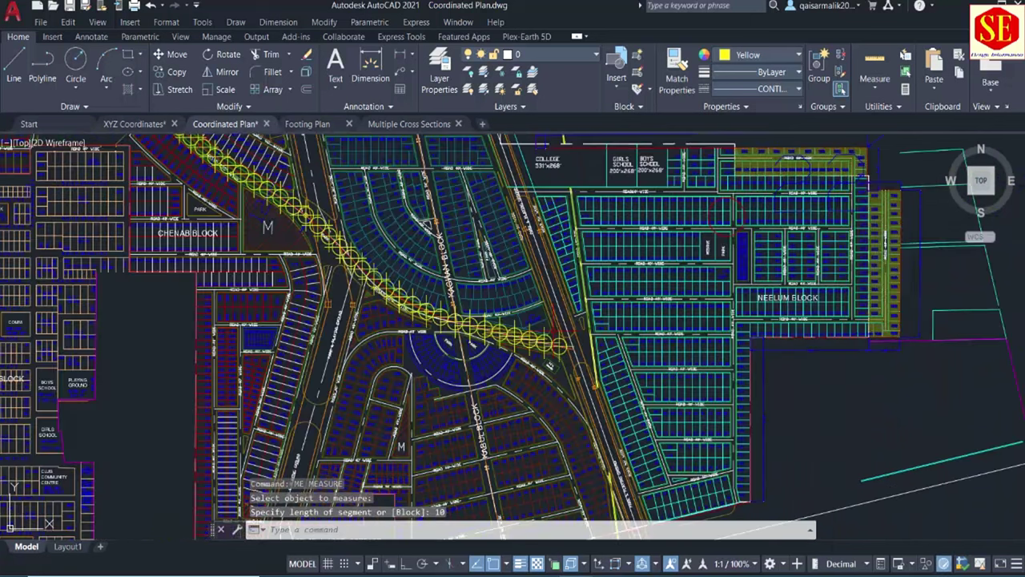
scroll(570, 328, "up", 2)
middle_click_drag(336, 240, 593, 376)
scroll(144, 211, "down", 3)
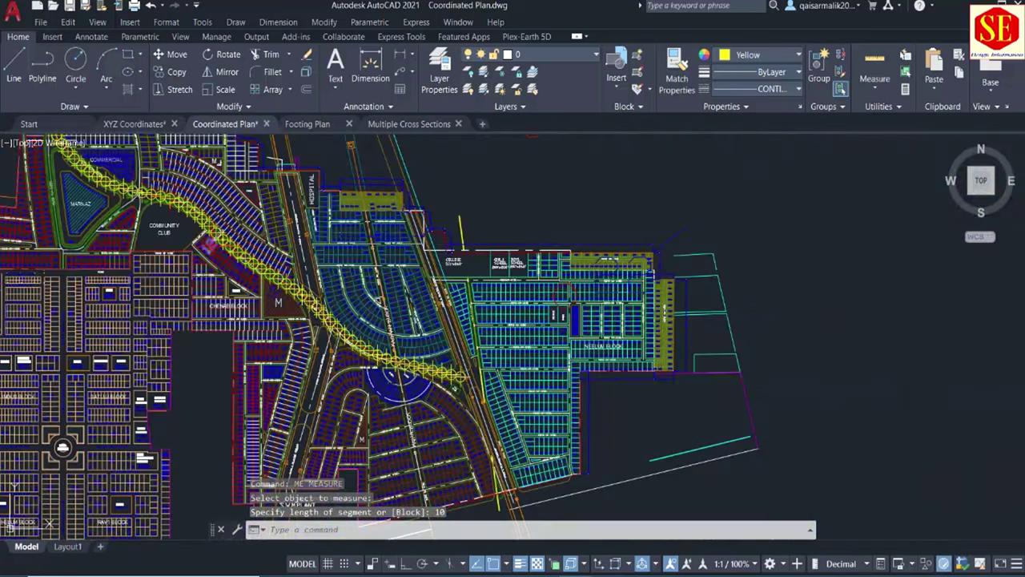
middle_click_drag(144, 210, 276, 285)
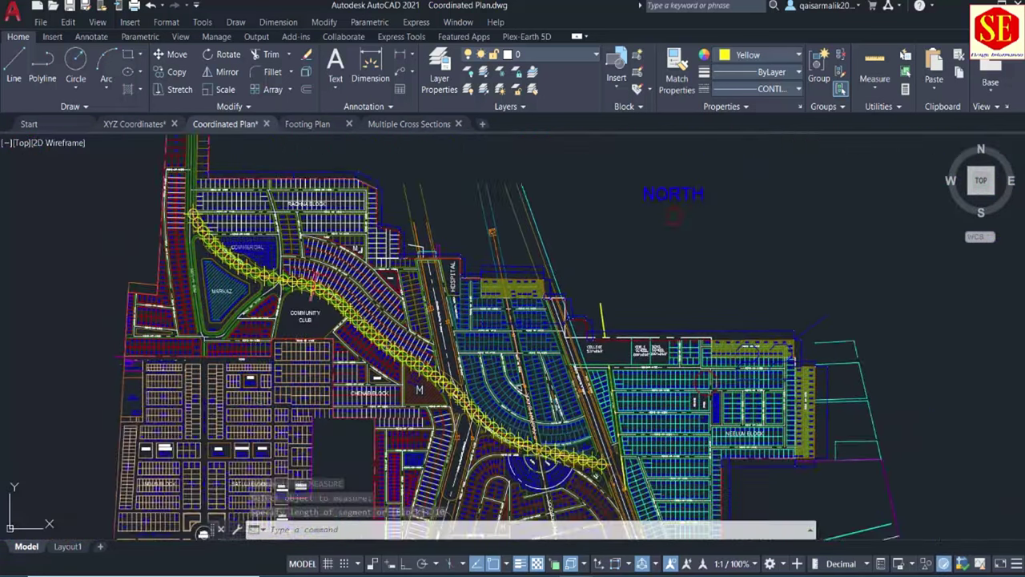
key("Escape")
scroll(501, 337, "up", 3)
scroll(500, 337, "up", 2)
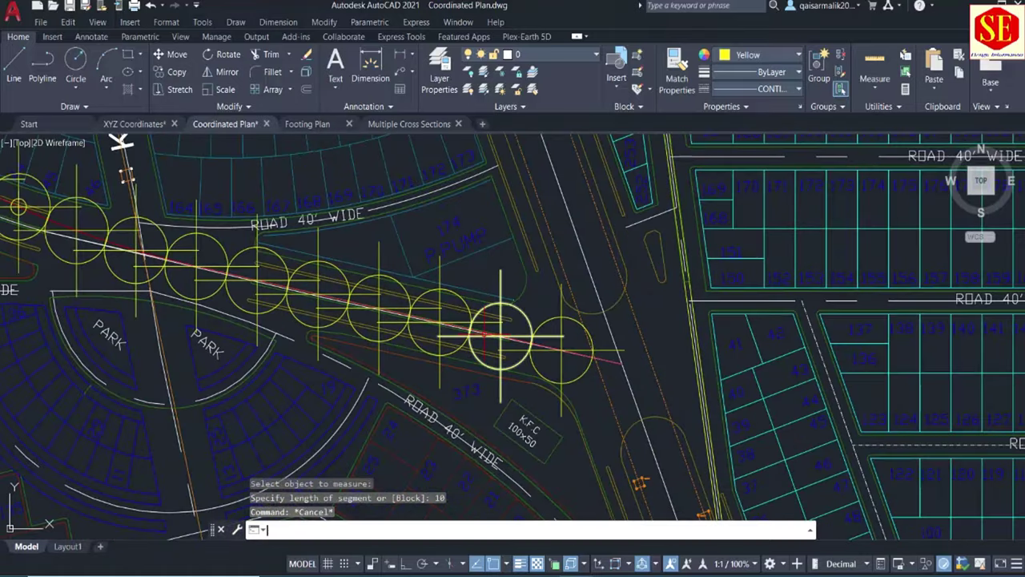
type("re")
key("Return")
scroll(552, 359, "up", 2)
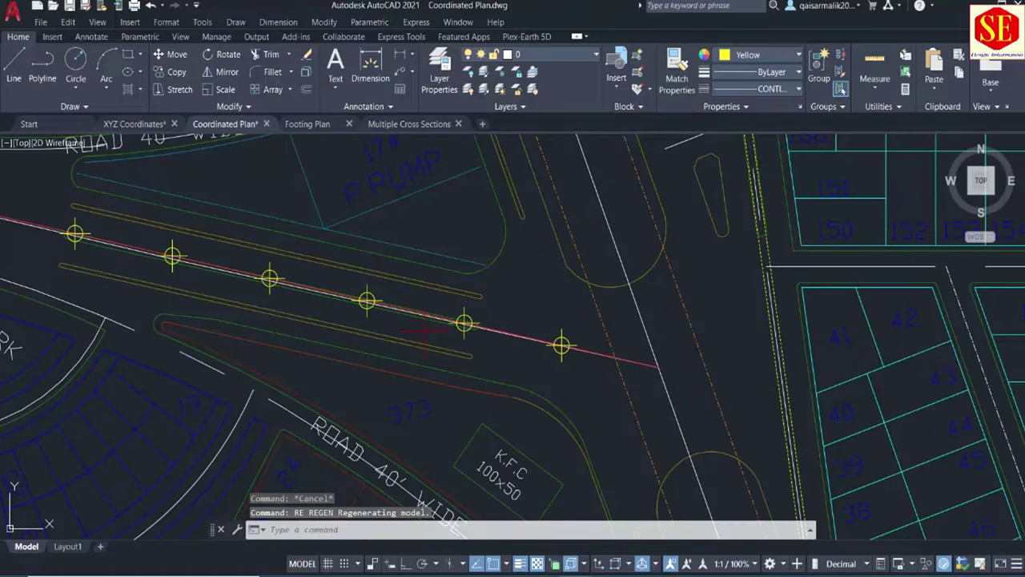
Step: Start a polyline at the centreline's end through the first three point markers
type("pl")
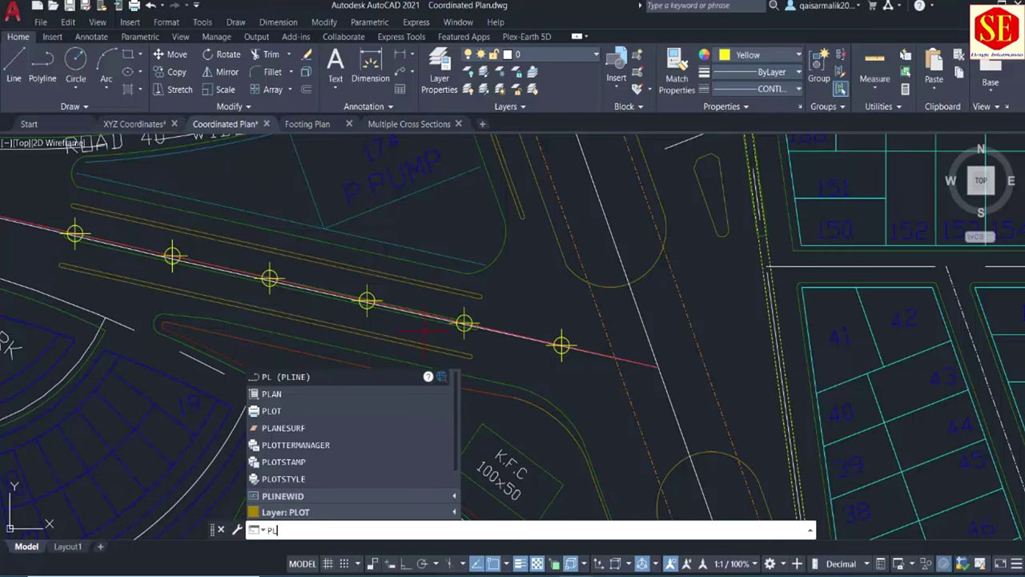
key("Return")
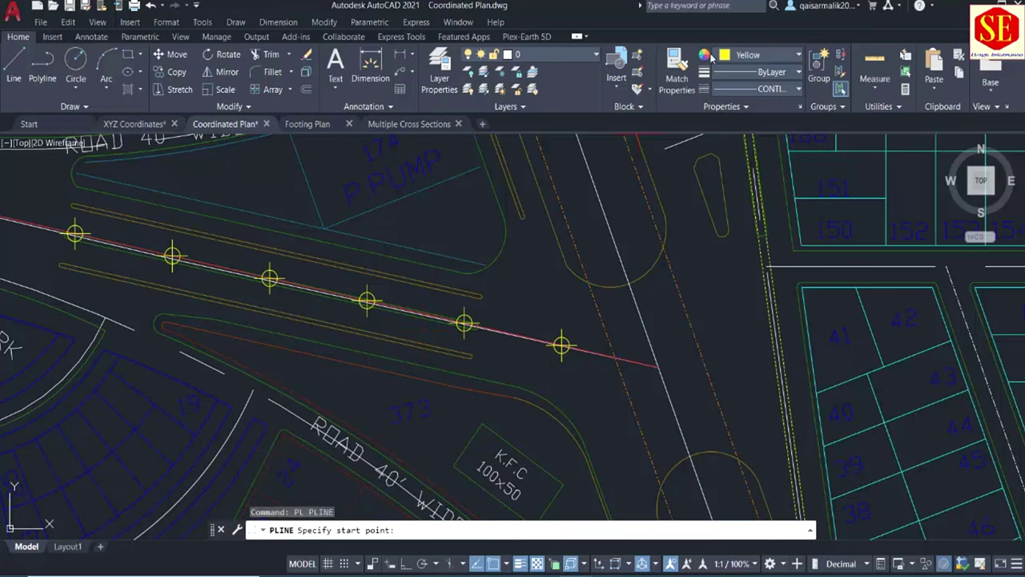
left_click(658, 366)
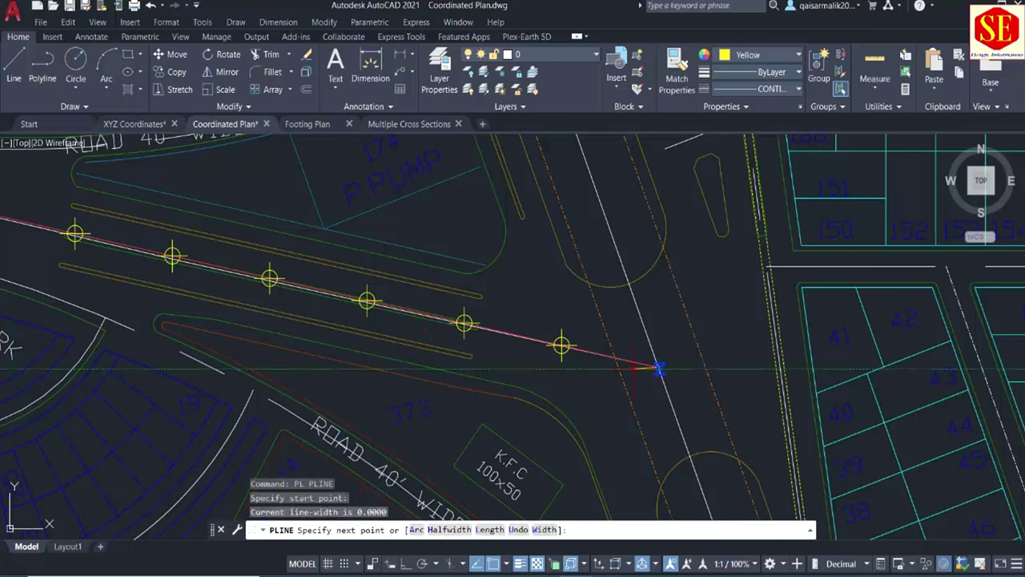
left_click(463, 323)
left_click(366, 301)
middle_click_drag(366, 300, 421, 332)
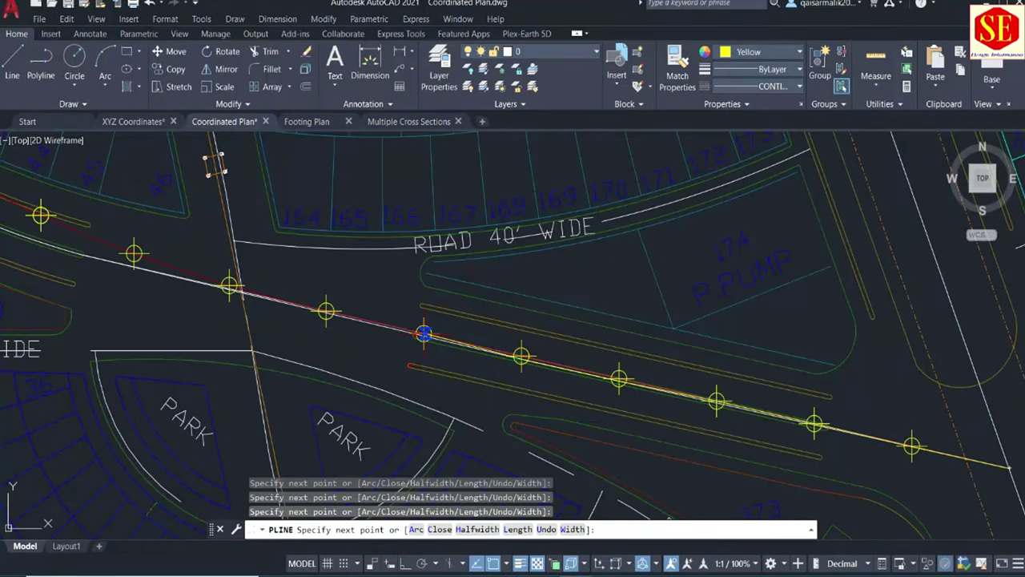
left_click(229, 286)
mouse_move(229, 285)
middle_mouse_down()
mouse_move(308, 353)
mouse_move(676, 421)
middle_mouse_up()
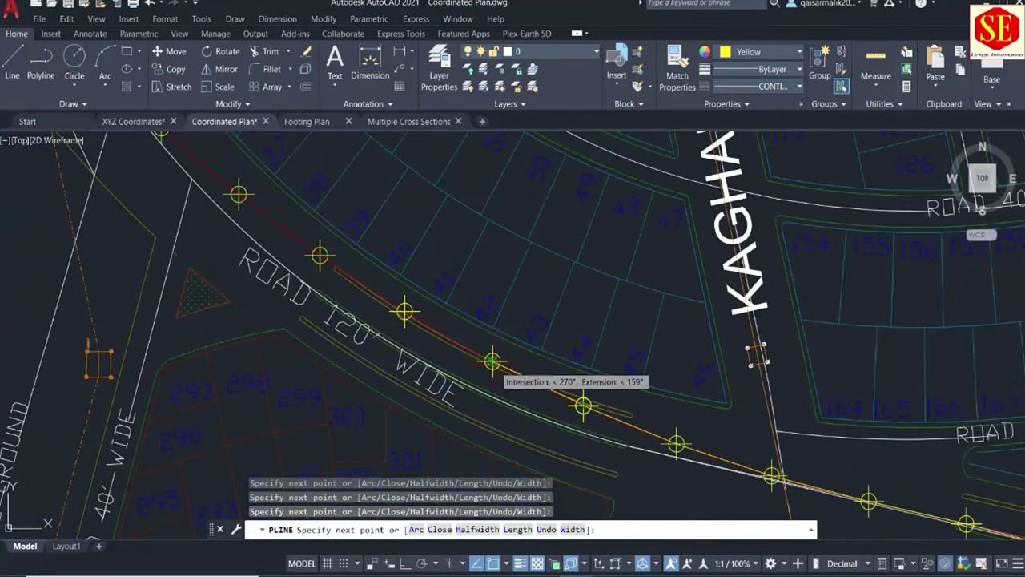
scroll(490, 359, "up", 3)
middle_click_drag(608, 405, 520, 420)
Step: Continue the polyline through the next seven survey-point circles toward PARK
left_click(408, 344)
middle_click_drag(408, 344, 485, 453)
left_click(359, 357)
middle_click_drag(360, 357, 657, 483)
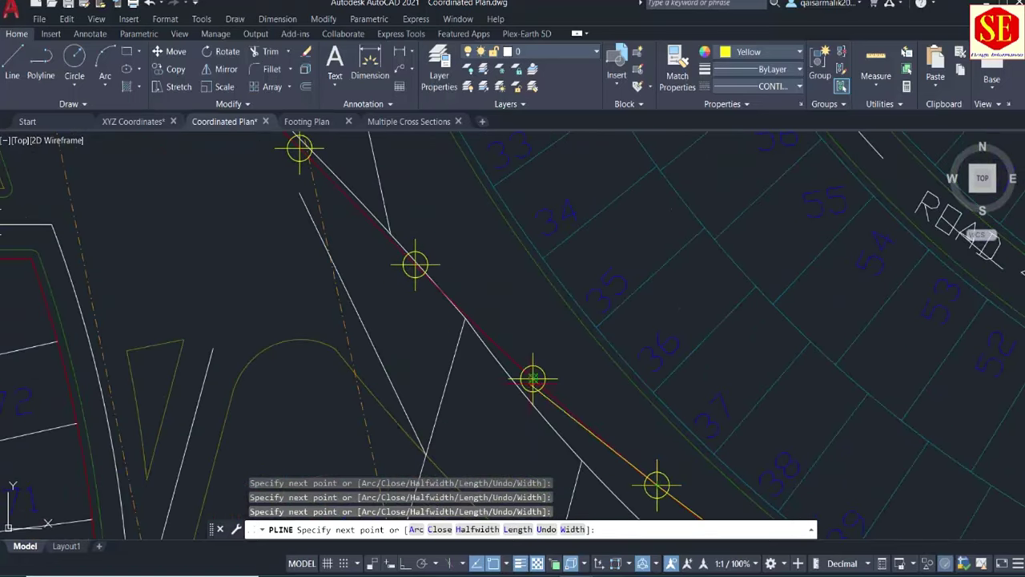
left_click(414, 263)
mouse_move(414, 263)
middle_mouse_down()
mouse_move(370, 295)
mouse_move(507, 444)
middle_mouse_up()
left_click(393, 327)
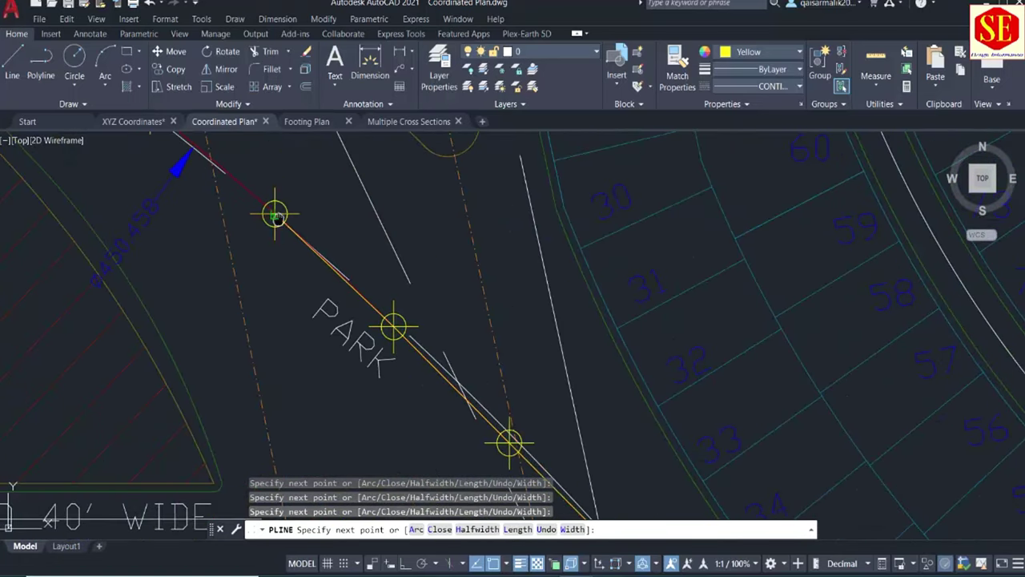
left_click(274, 213)
middle_click_drag(275, 213, 475, 361)
left_click(344, 267)
middle_click_drag(343, 266, 472, 333)
left_click(333, 249)
Step: Add the vertex on the curved ROAD 120' WIDE section, then end the polyline
scroll(332, 250, "up", 2)
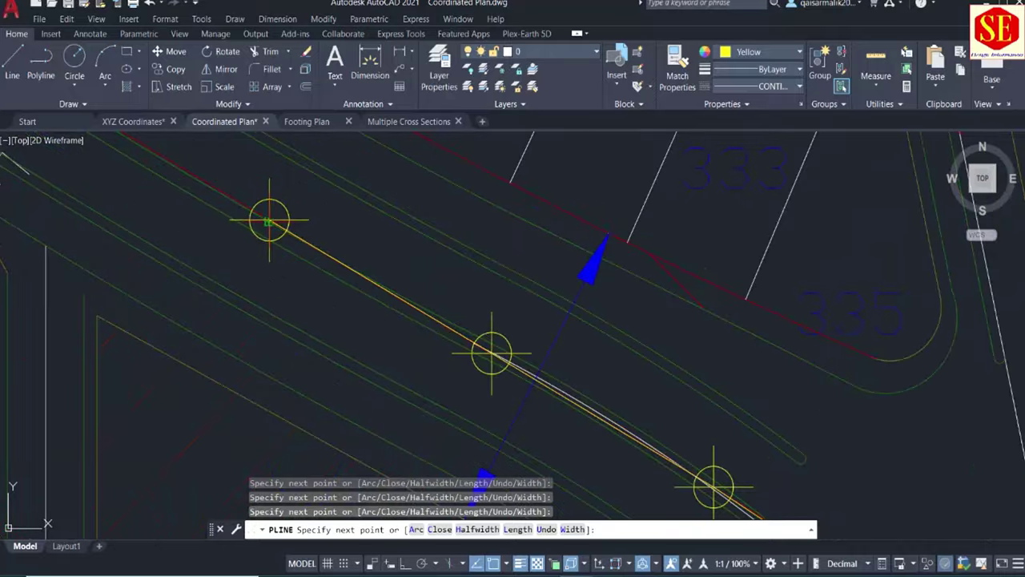
middle_click_drag(270, 227, 301, 270)
scroll(425, 352, "up", 2)
scroll(426, 353, "down", 4)
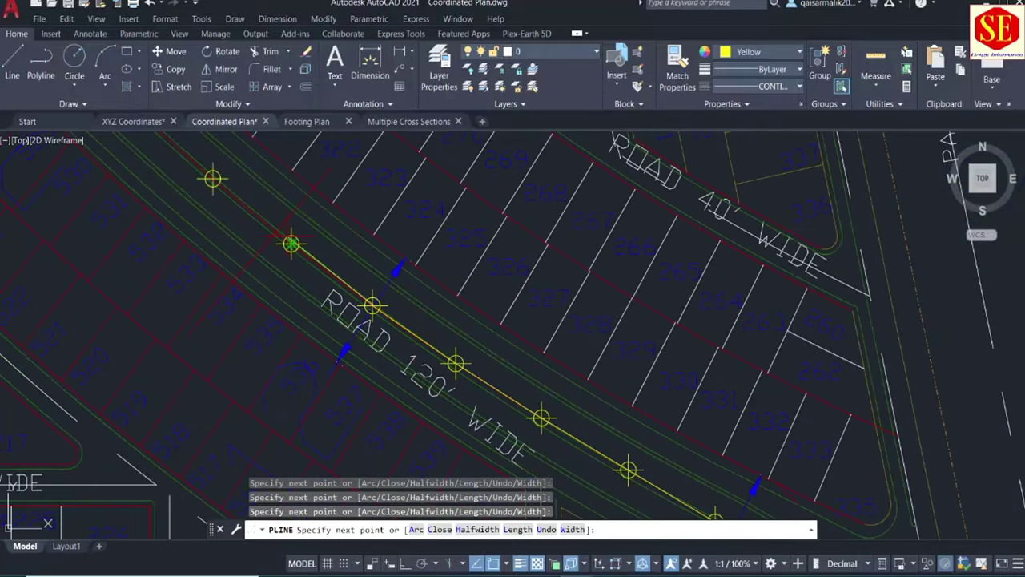
scroll(426, 353, "up", 3)
scroll(412, 377, "down", 10)
scroll(409, 377, "up", 8)
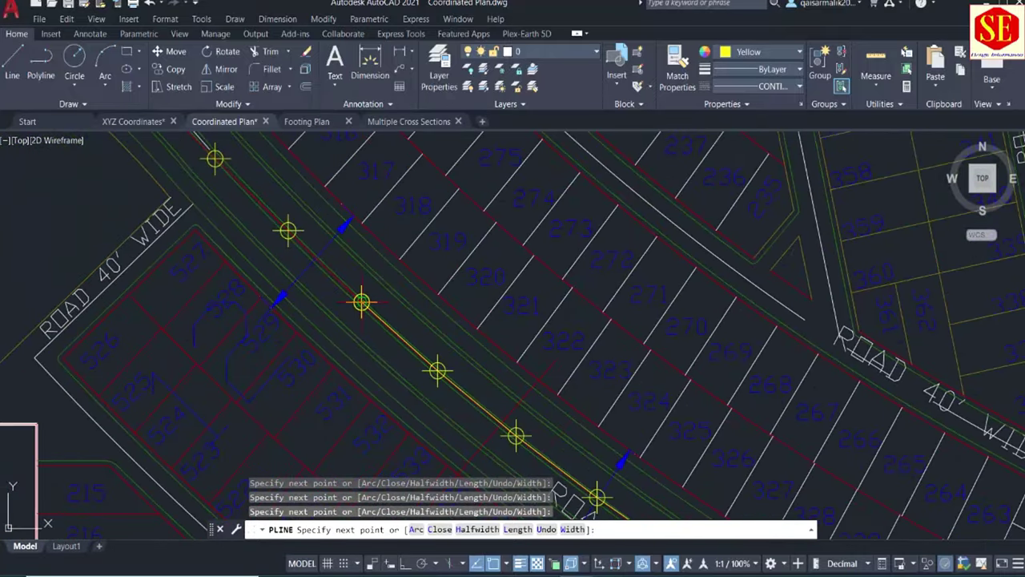
middle_click_drag(361, 301, 442, 340)
middle_click_drag(144, 152, 469, 389)
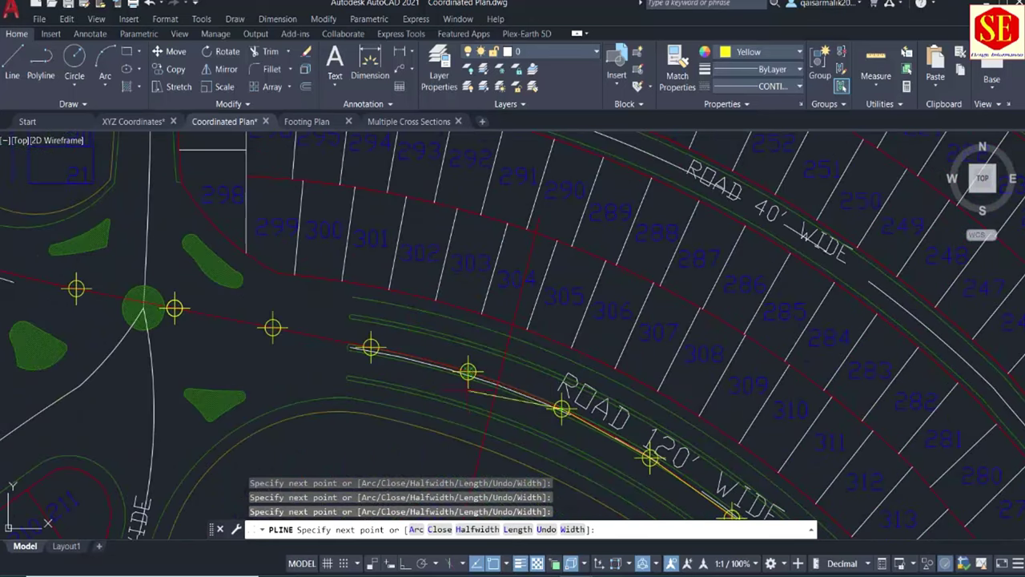
left_click(468, 373)
middle_click_drag(280, 328, 588, 373)
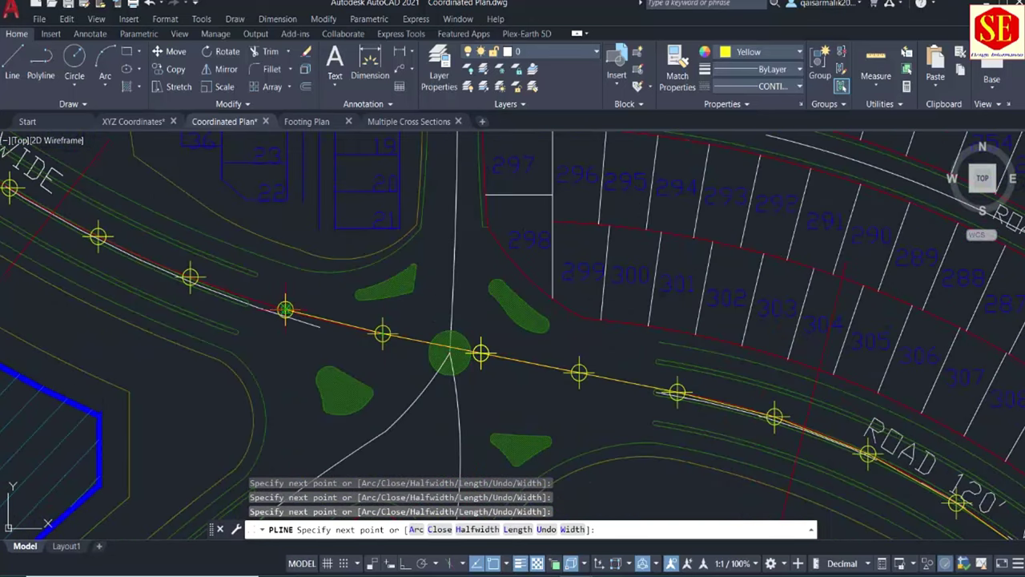
middle_click_drag(286, 309, 592, 328)
middle_click_drag(240, 240, 412, 366)
middle_click_drag(212, 134, 325, 251)
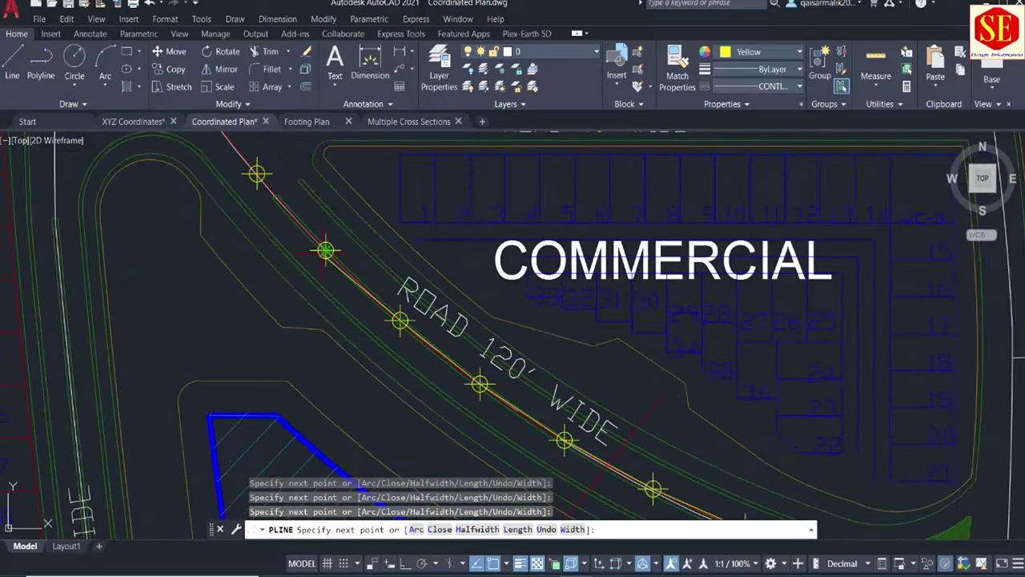
middle_click_drag(240, 120, 298, 237)
mouse_move(200, 144)
middle_mouse_down()
mouse_move(257, 270)
mouse_move(259, 206)
middle_mouse_up()
middle_click_drag(160, 144, 235, 184)
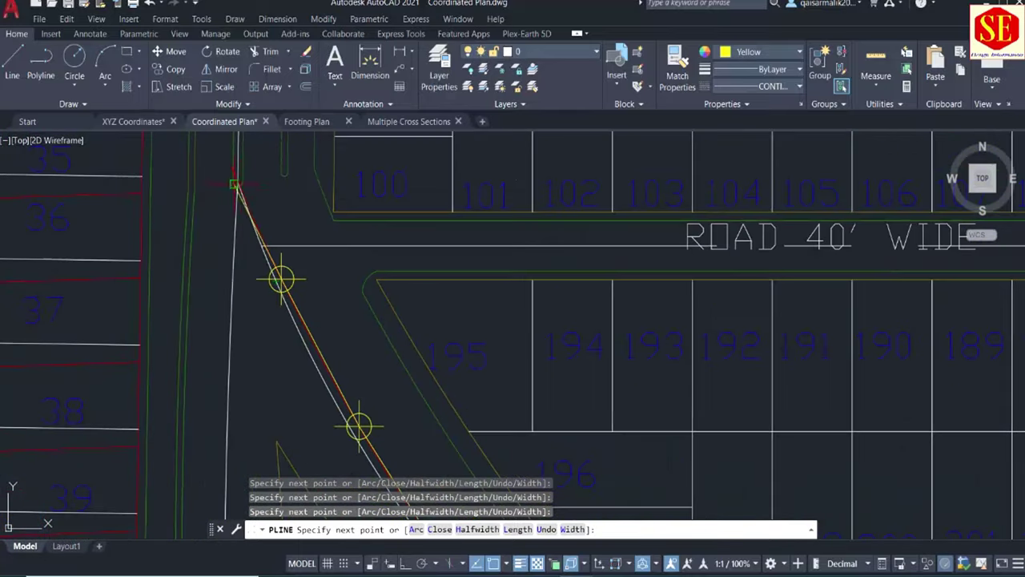
scroll(234, 185, "down", 5)
key("Escape")
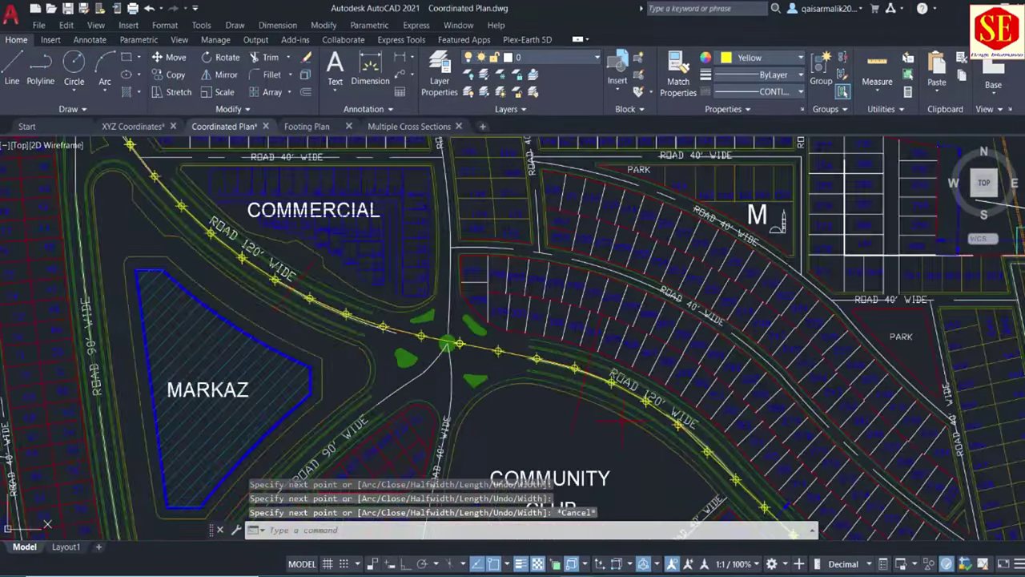
scroll(625, 420, "up", 4)
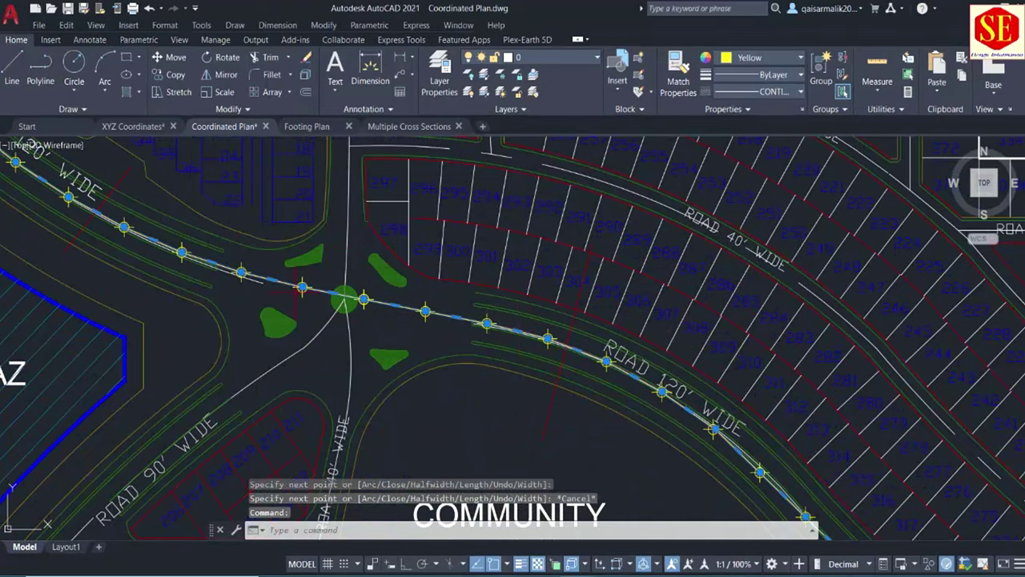
scroll(513, 337, "down", 4)
mouse_move(512, 337)
middle_mouse_down()
mouse_move(481, 304)
mouse_move(416, 272)
middle_mouse_up()
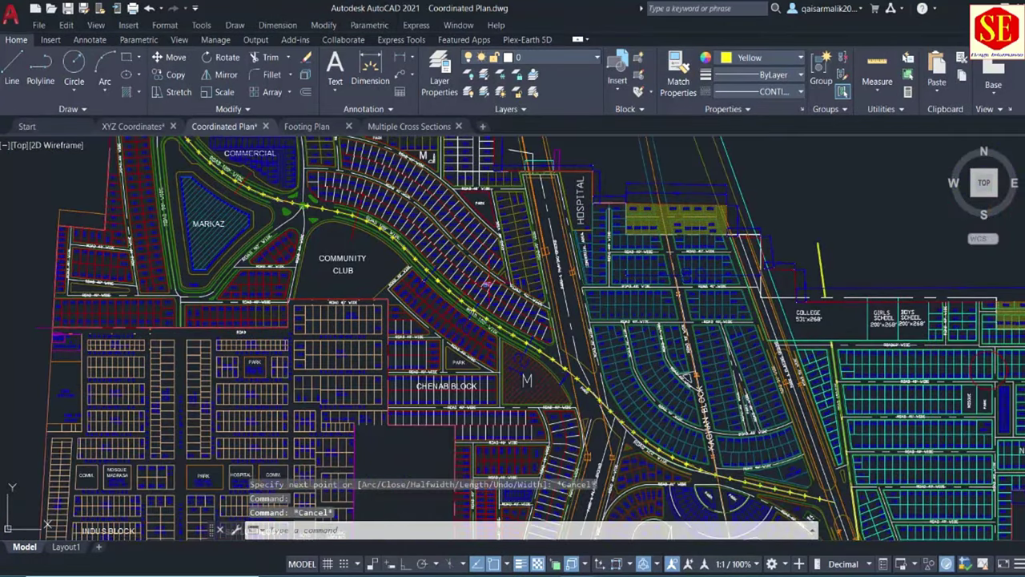
Step: Export the traced road polyline's vertices with EXP as 'CL Coorde plan' in Extext Data with Lisp
type("ep")
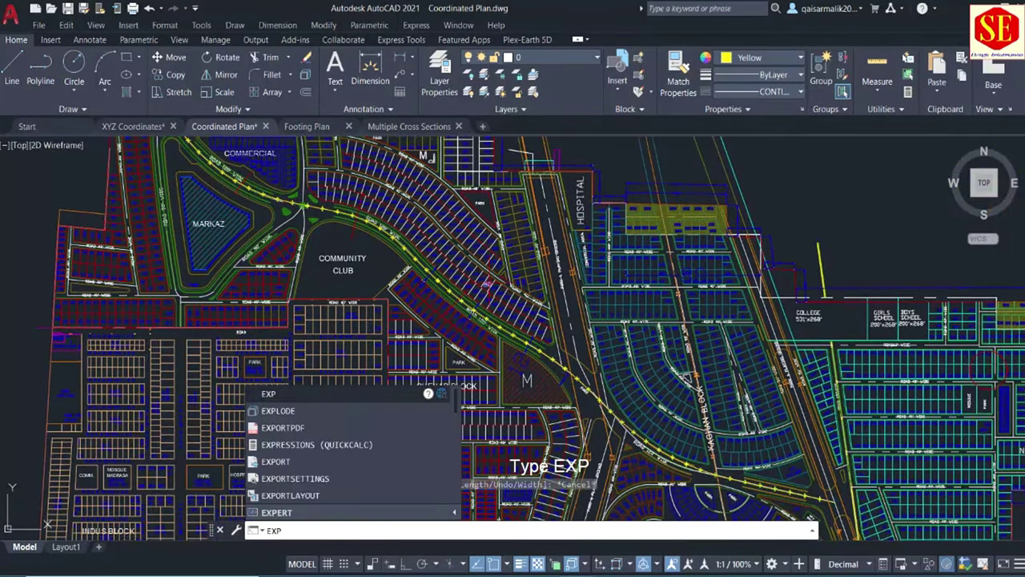
key("Return")
scroll(681, 360, "up", 3)
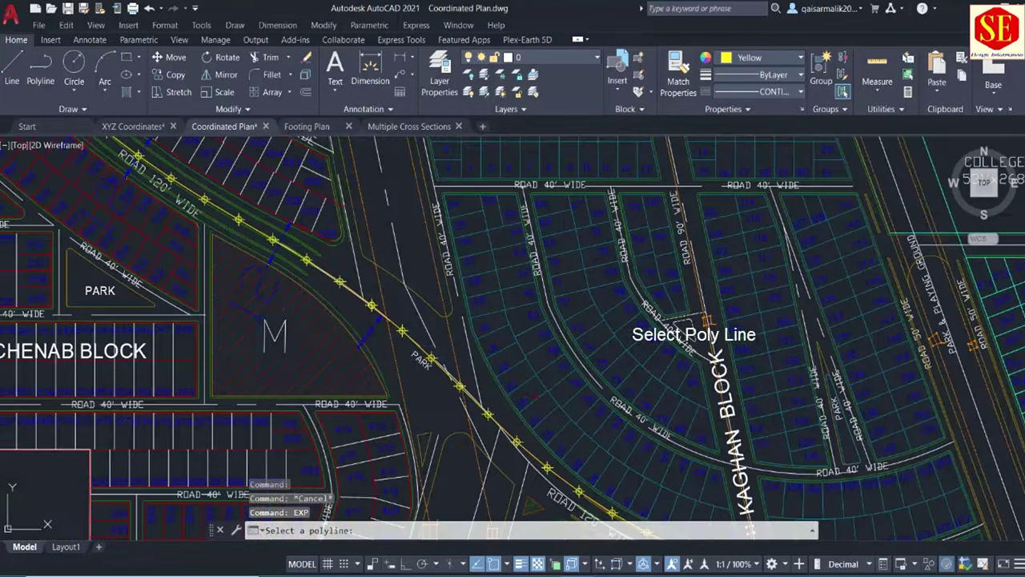
scroll(480, 360, "up", 2)
scroll(481, 360, "up", 2)
scroll(446, 307, "up", 4)
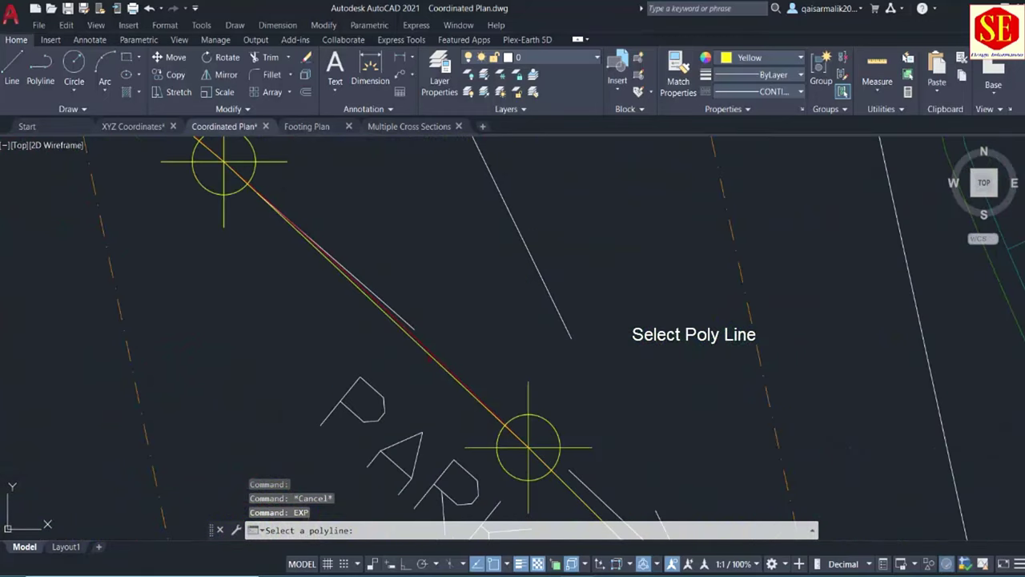
left_click(416, 342)
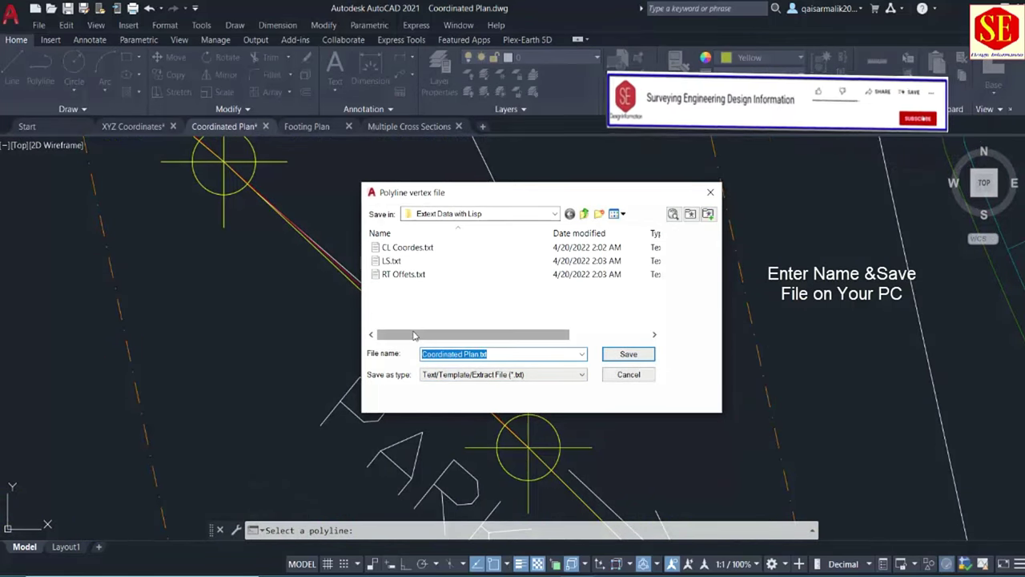
type("CL")
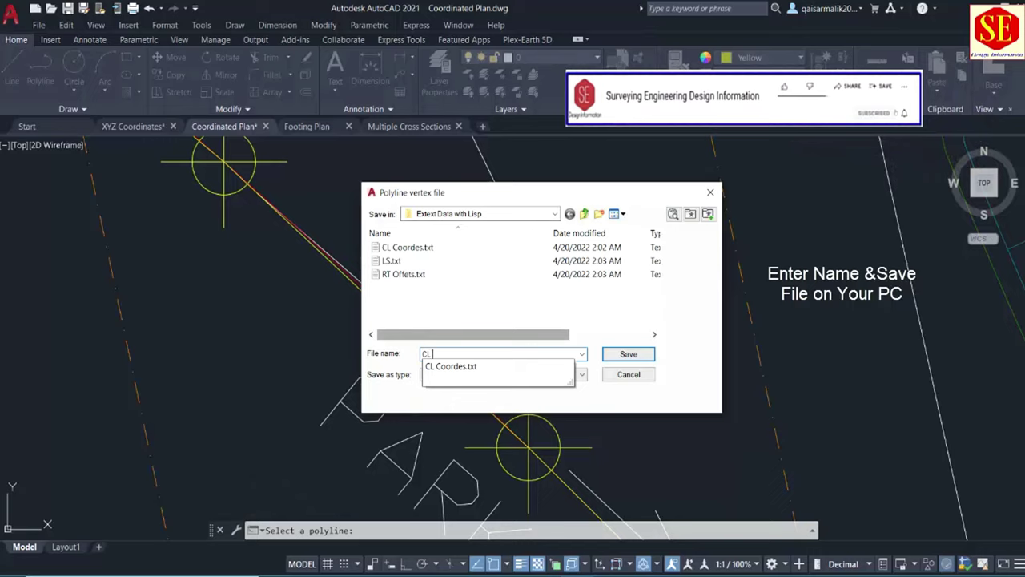
type("e plan")
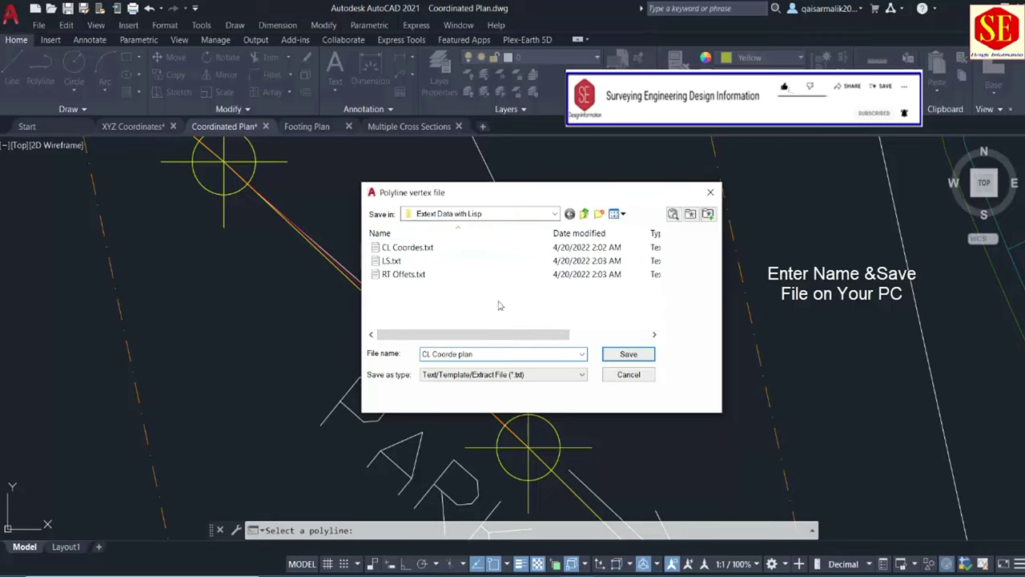
left_click(626, 353)
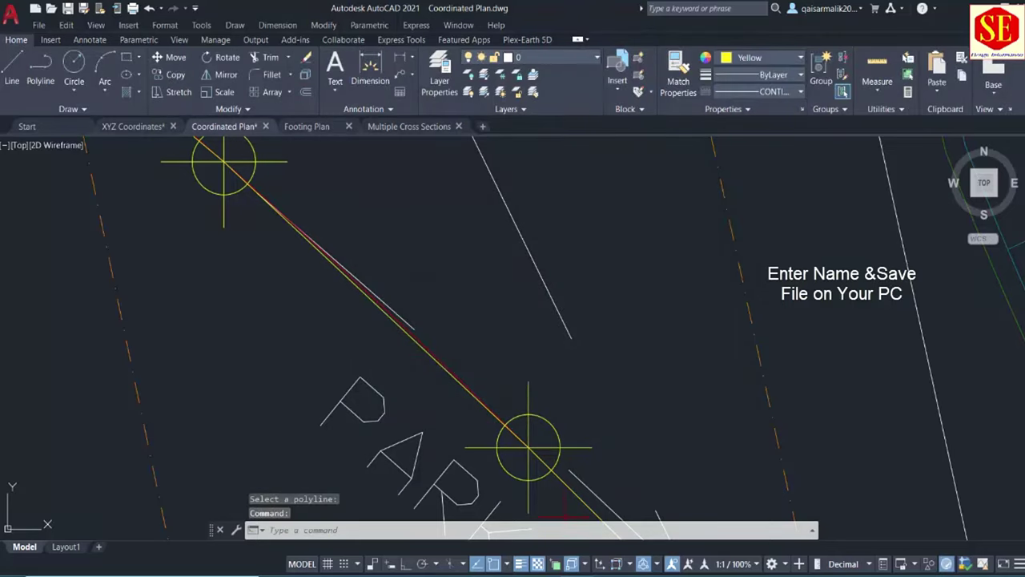
Step: Open CL Coorde plan.txt in Notepad, scroll through its coordinates, and return to the folder
left_click(602, 541)
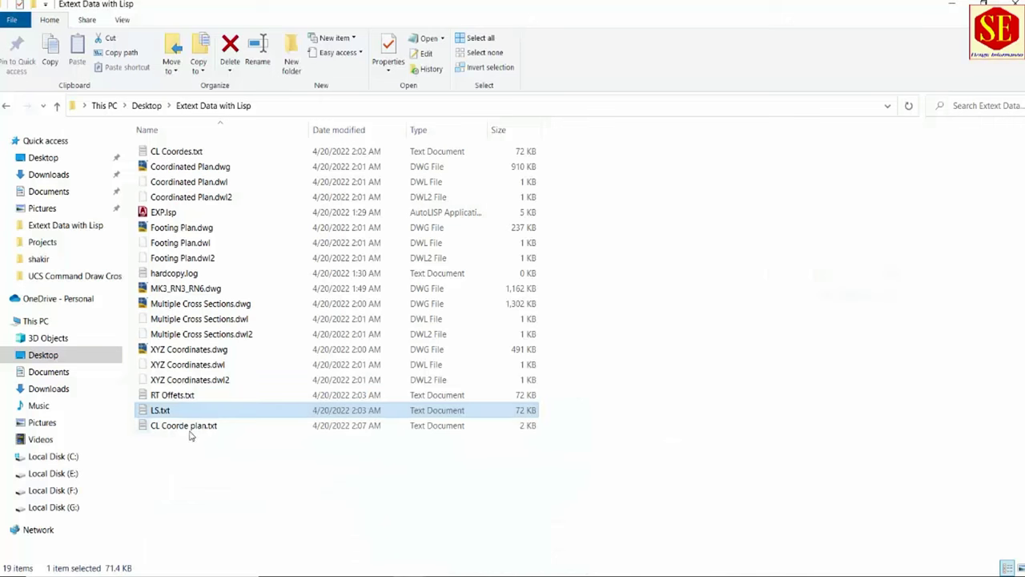
left_click(179, 425)
double_click(184, 432)
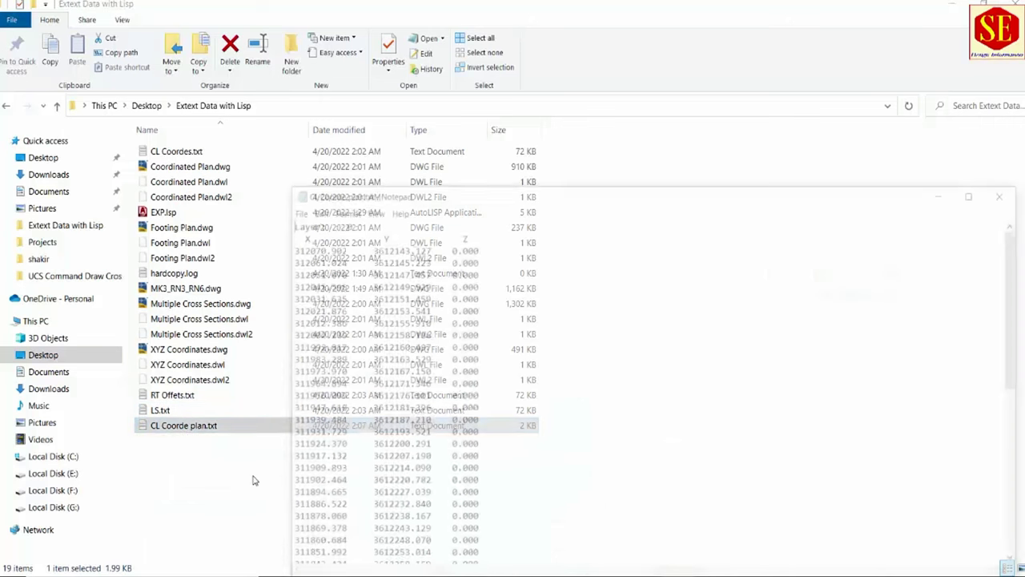
scroll(346, 266, "down", 4)
scroll(346, 266, "down", 5)
scroll(346, 266, "down", 1)
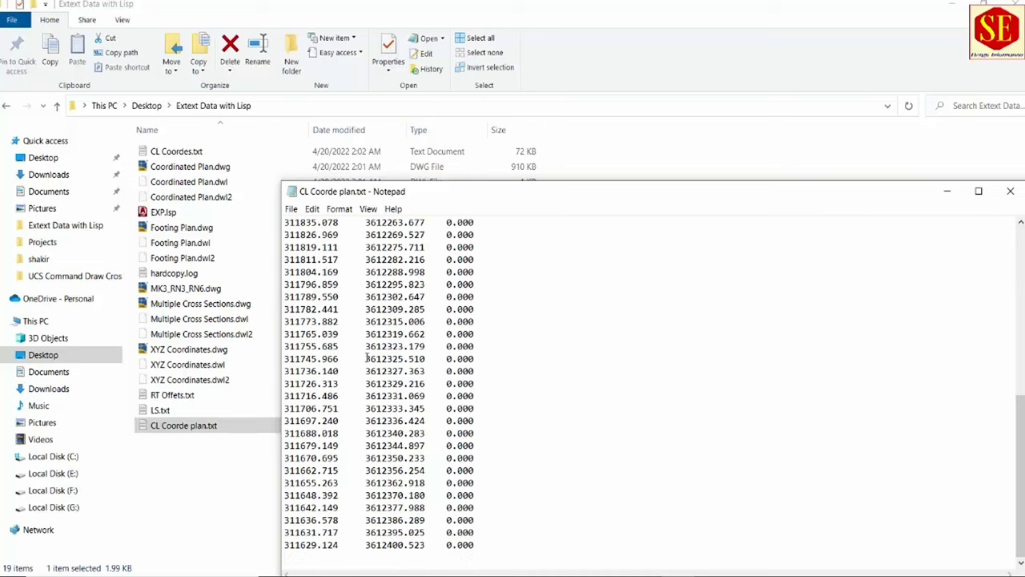
scroll(328, 391, "up", 2)
scroll(328, 390, "up", 4)
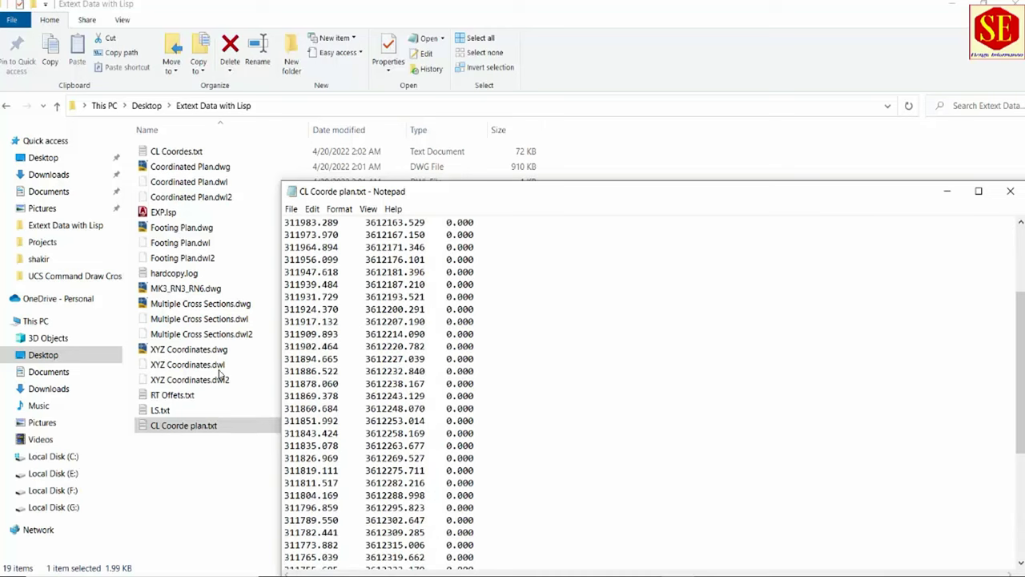
left_click(141, 439)
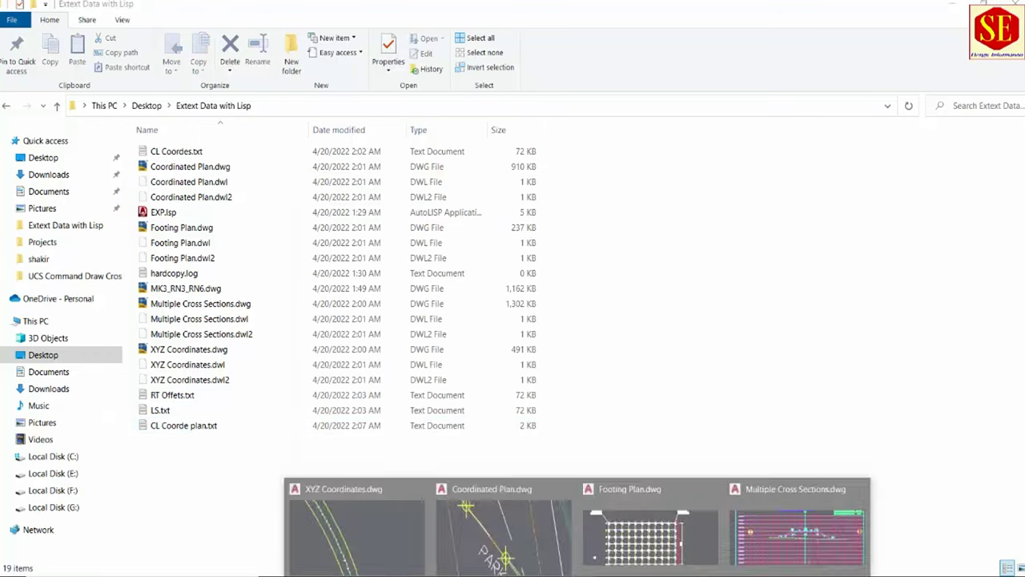
Step: Switch to the Coordinated Plan drawing and centre the view on the Community Club area
left_click(362, 525)
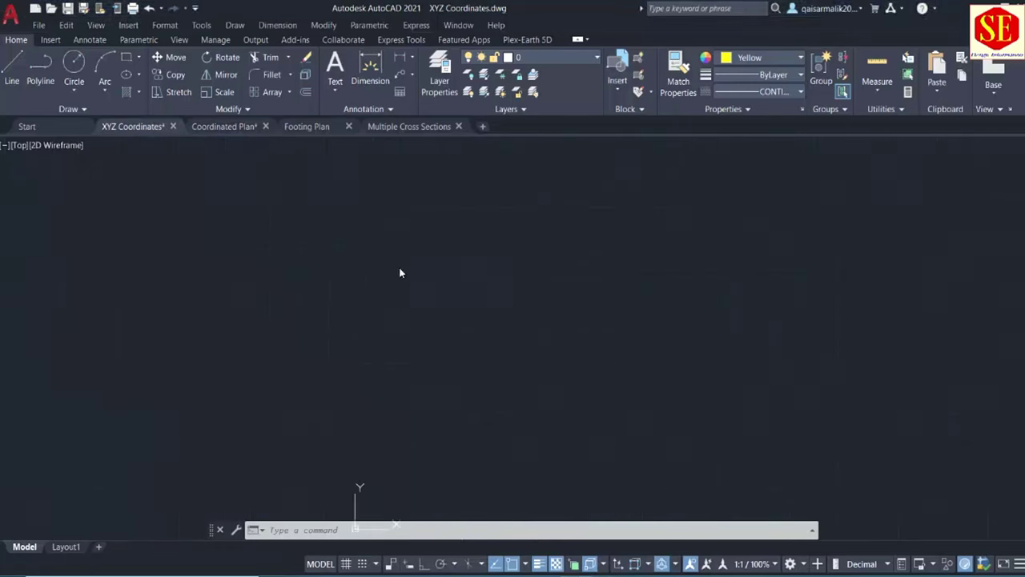
left_click(224, 126)
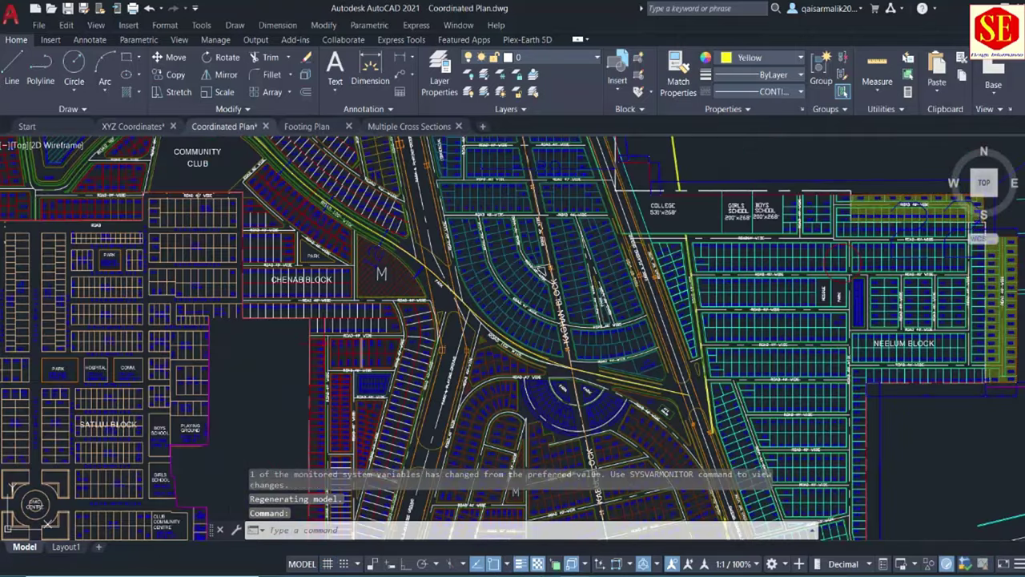
middle_click_drag(400, 320, 513, 320)
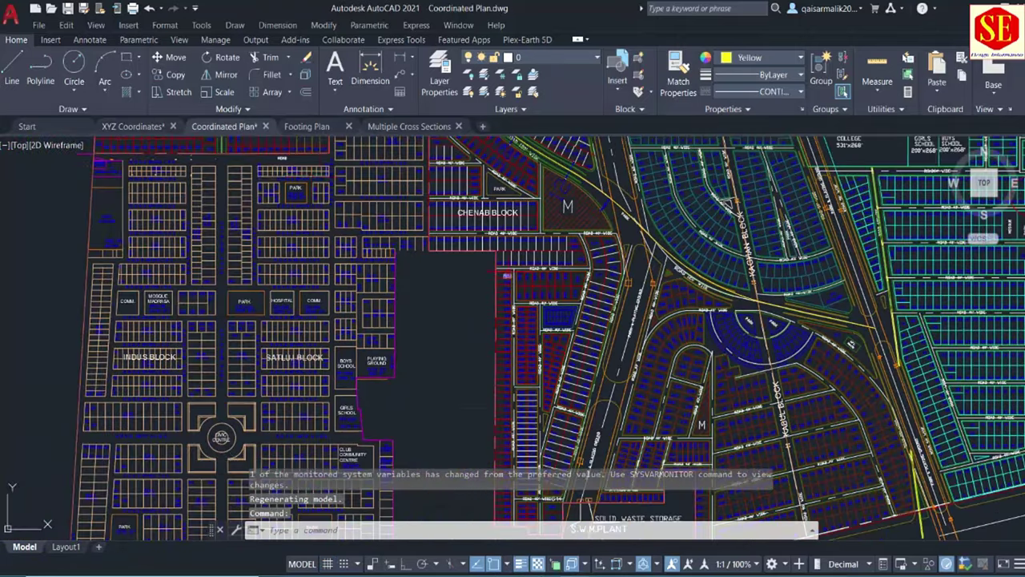
scroll(508, 317, "up", 5)
scroll(507, 317, "up", 2)
scroll(508, 317, "down", 5)
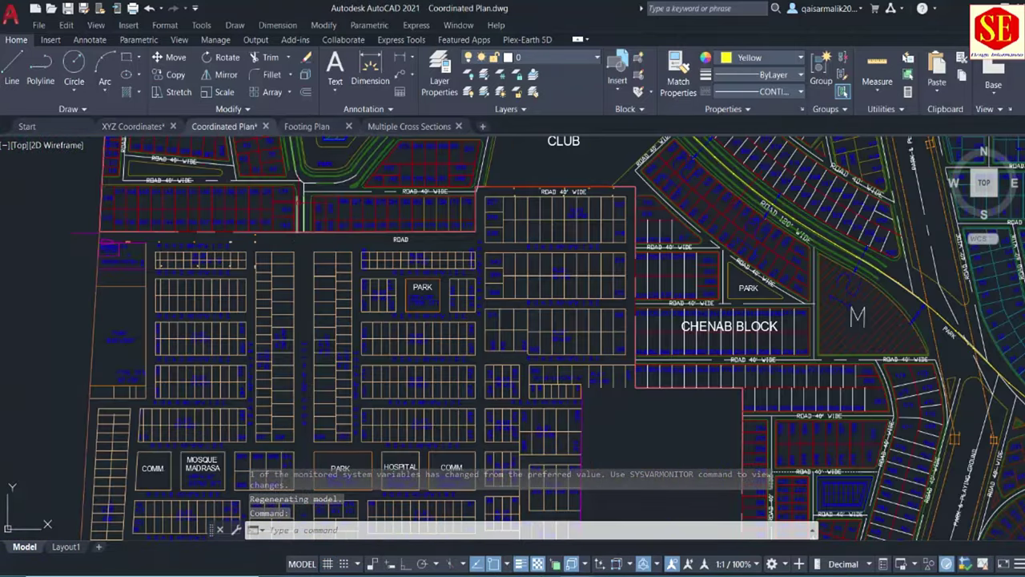
middle_click_drag(508, 240, 516, 344)
Step: Start a polyline with PL, then cancel it and select and deselect the top road line
type("pl")
key("Return")
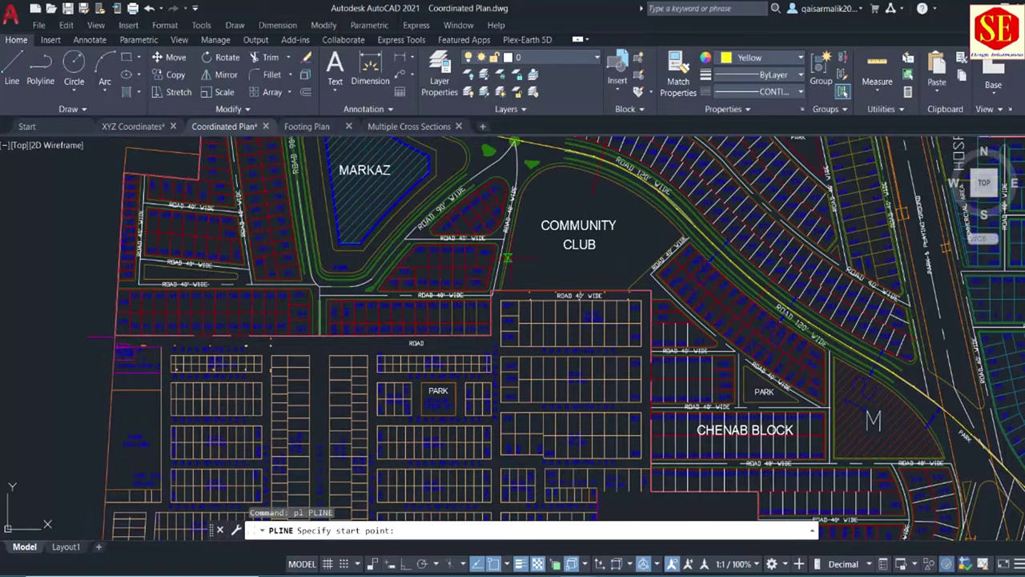
scroll(651, 290, "up", 2)
key("Escape")
left_click(633, 307)
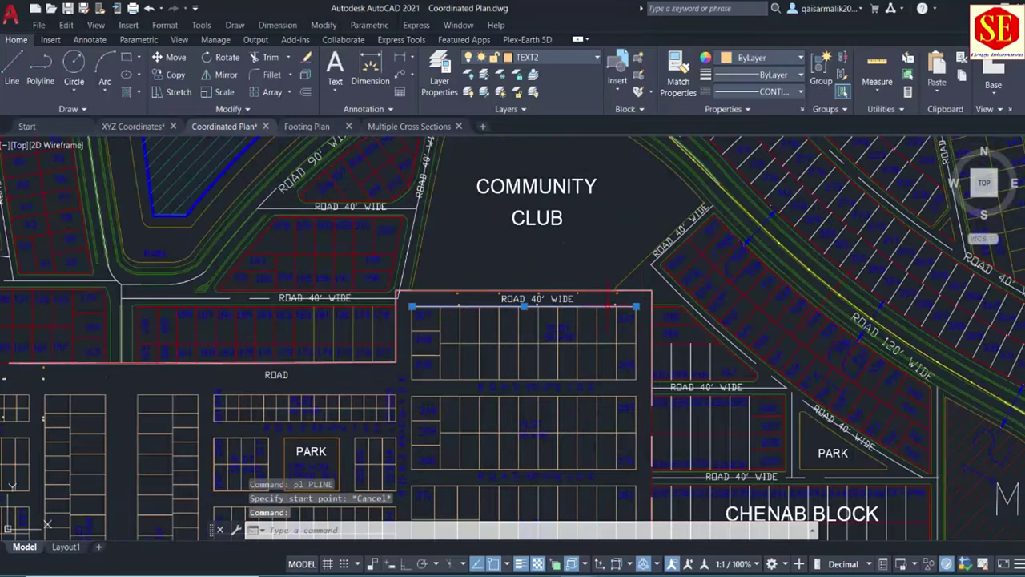
key("Escape")
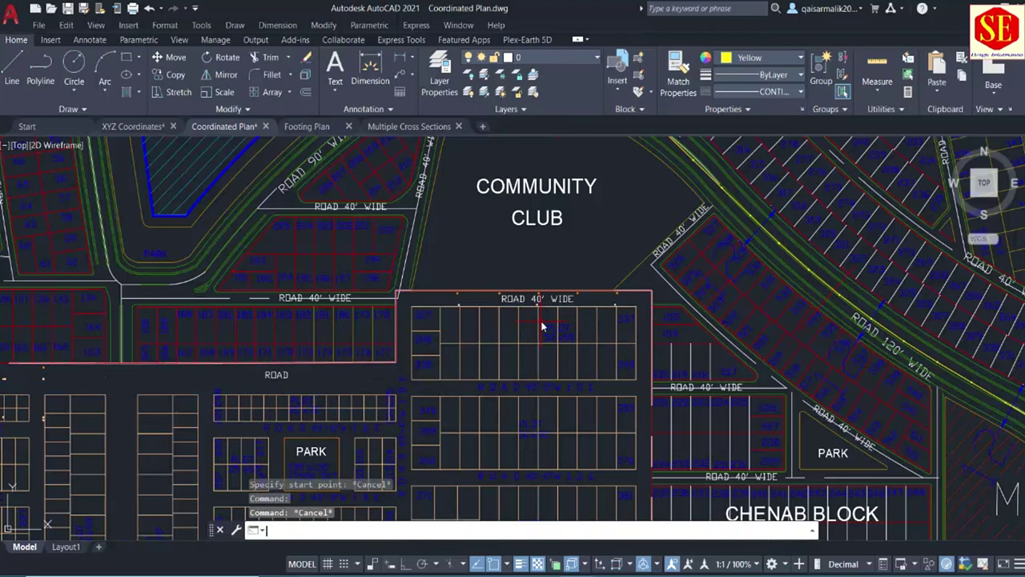
type("pl")
Step: Trace the plot block from its top-right corner along the top edge to the bottom-left corner, undoing the last segment
key("Return")
scroll(633, 315, "up", 2)
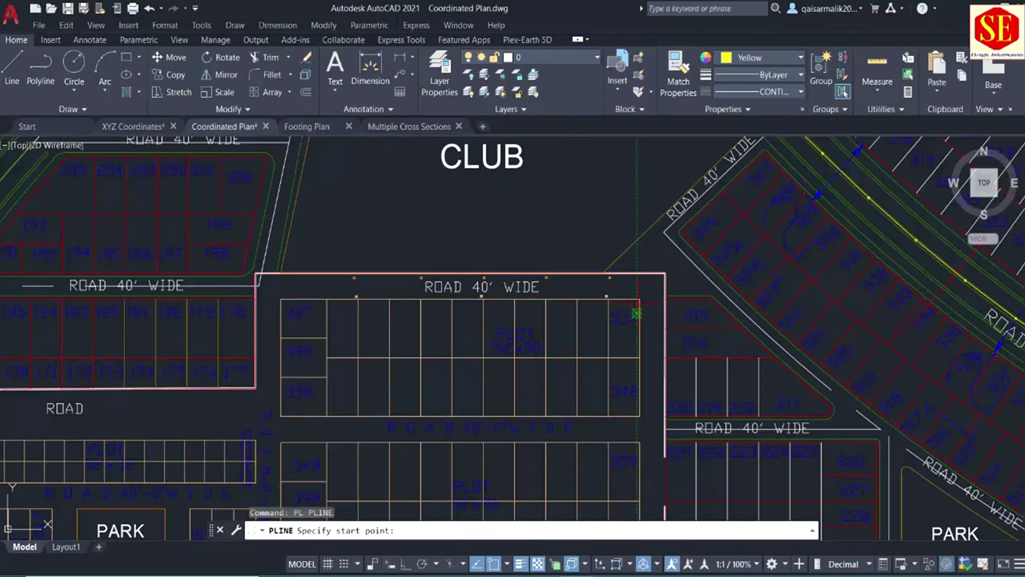
left_click(638, 300)
left_click(608, 300)
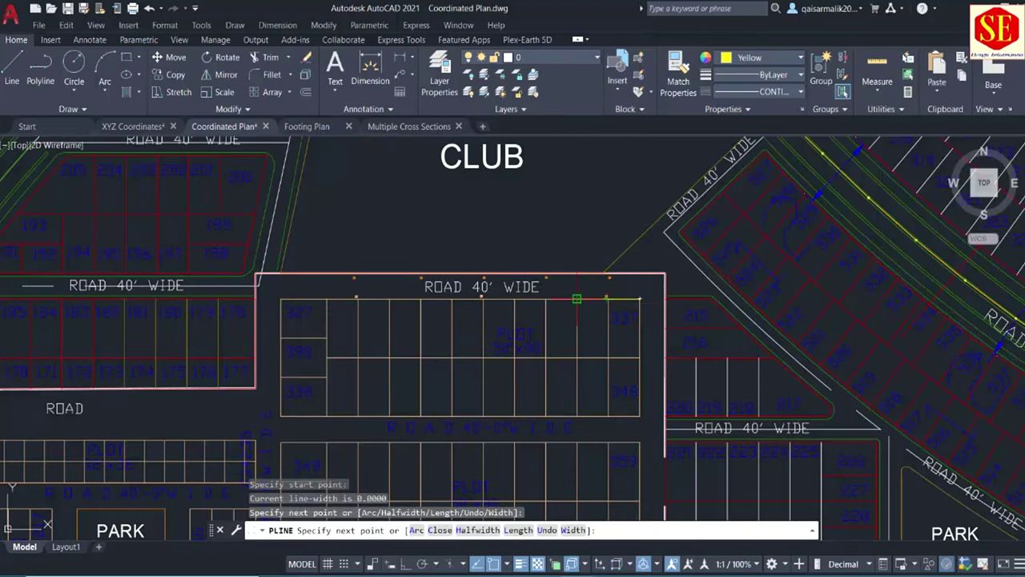
left_click(576, 299)
left_click(546, 300)
left_click(514, 299)
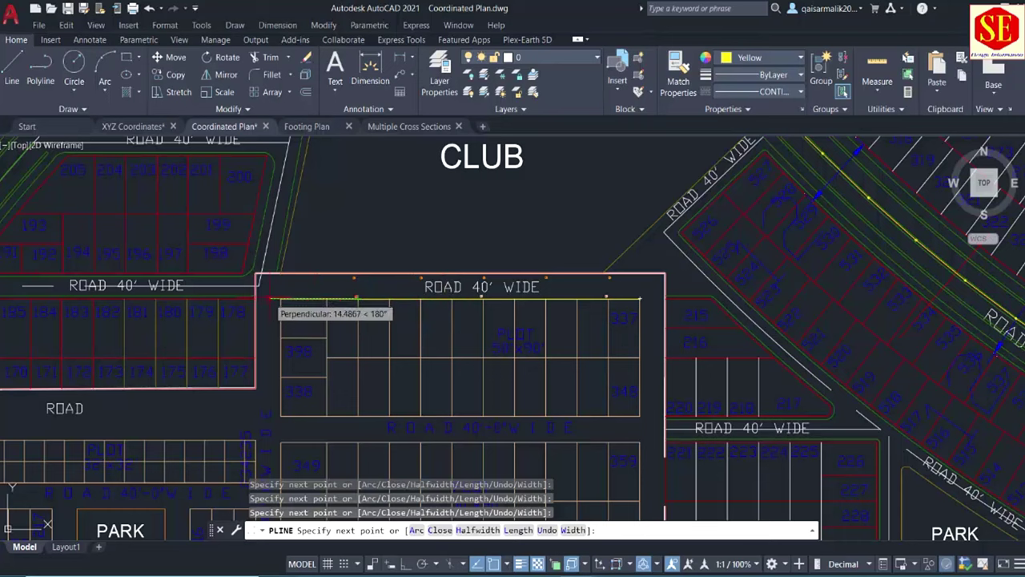
left_click(281, 300)
left_click(281, 415)
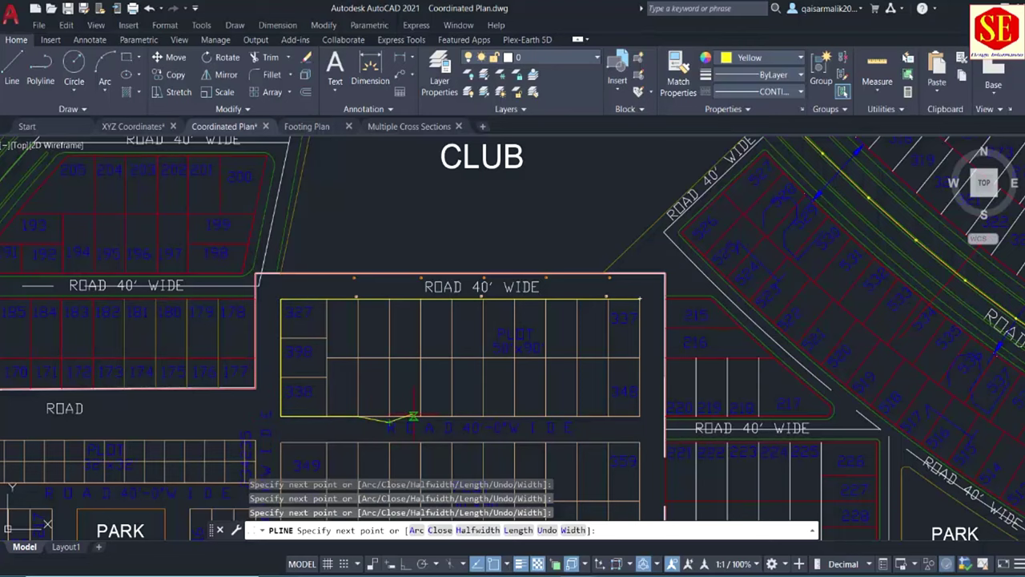
scroll(409, 415, "up", 3)
scroll(409, 415, "up", 1)
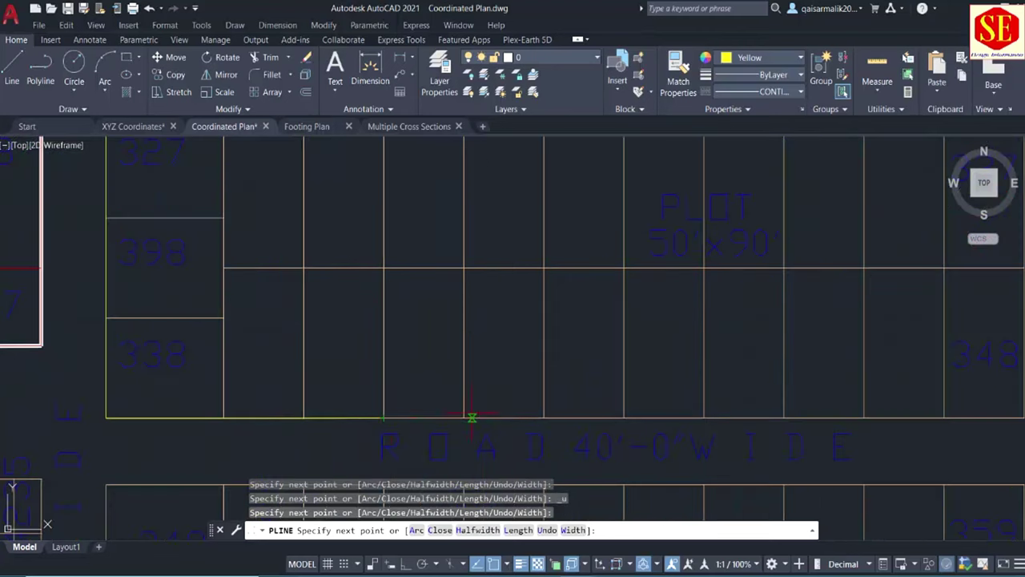
key("ctrl+z")
scroll(463, 416, "down", 4)
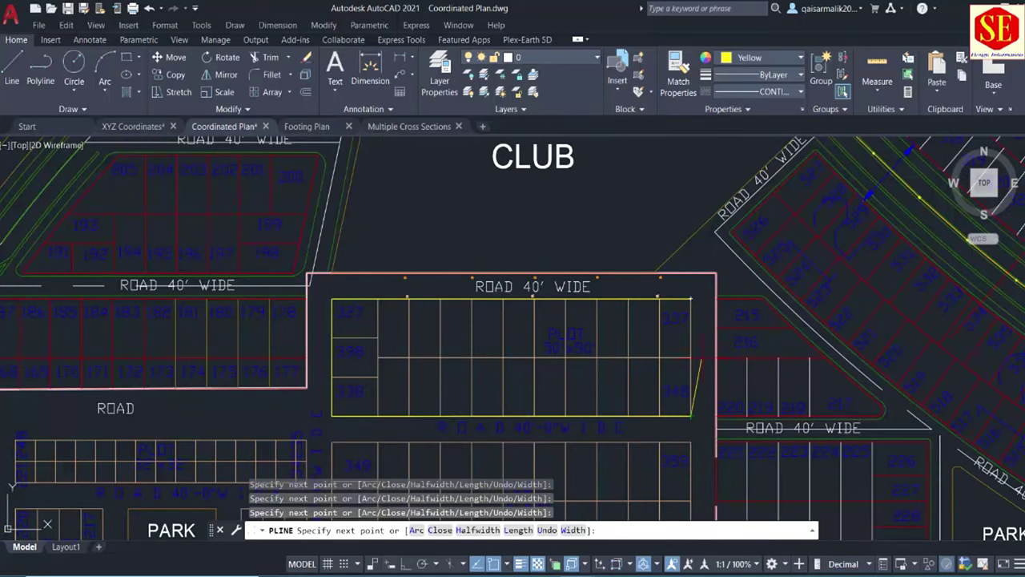
key("Escape")
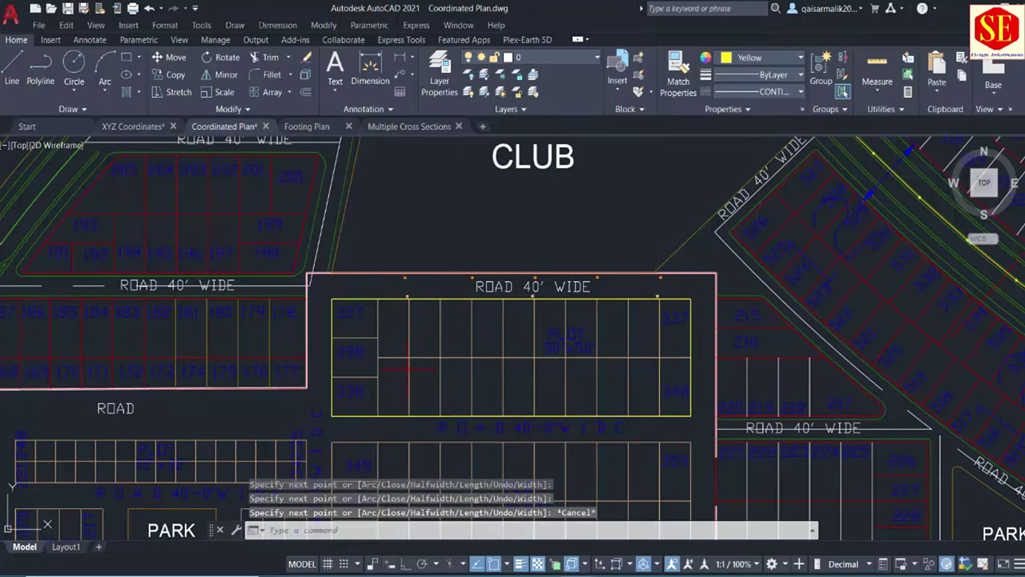
Step: Run EXP on the yellow plot outline and save its vertex file as 10Marlas
type("E")
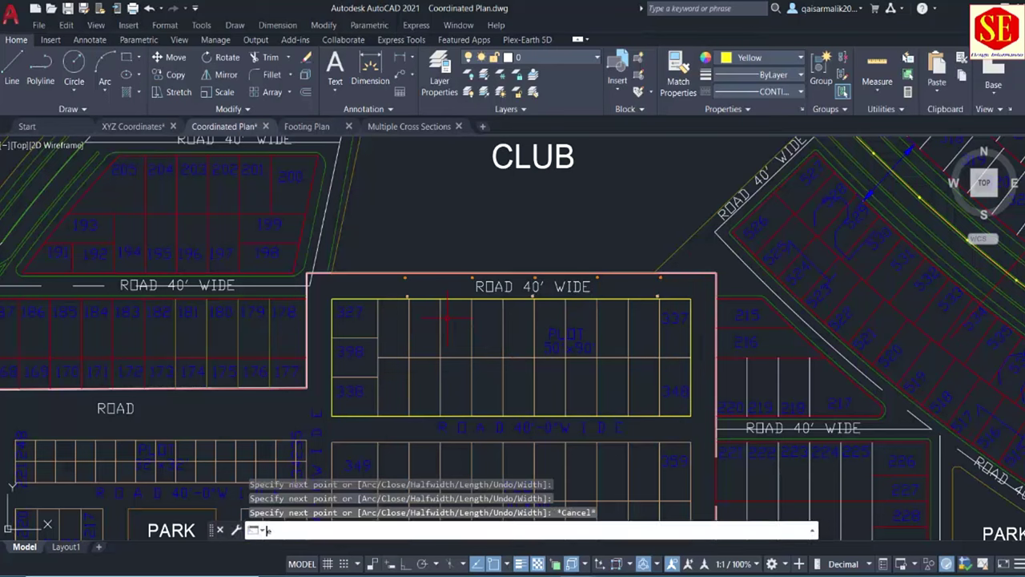
type("XP")
key("Return")
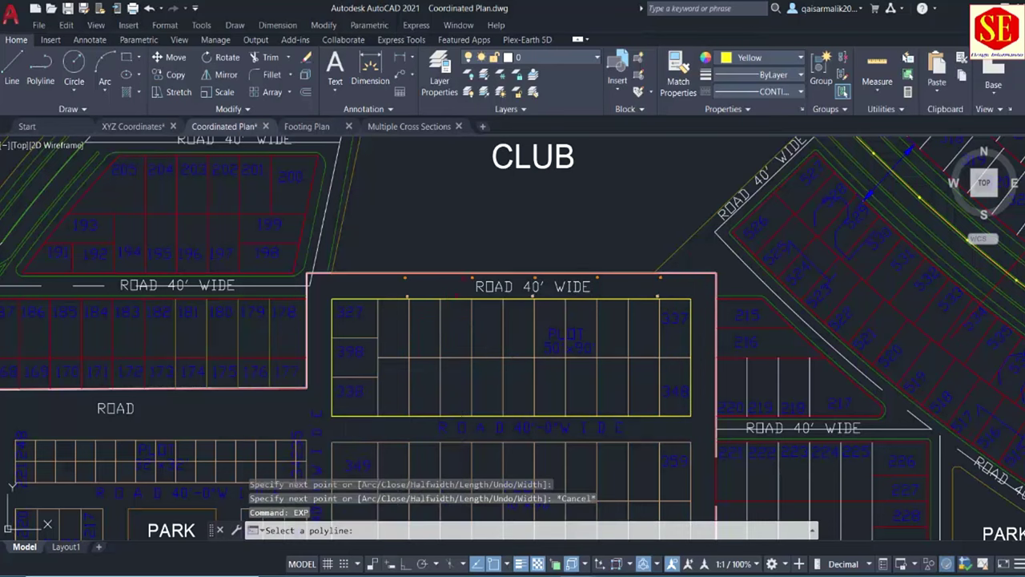
left_click(428, 298)
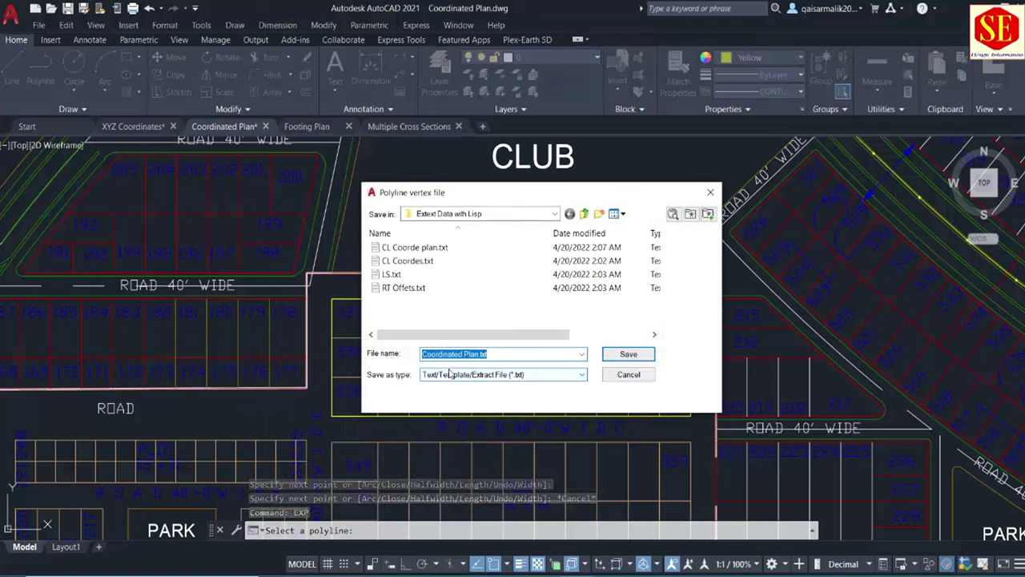
type("10Marlas")
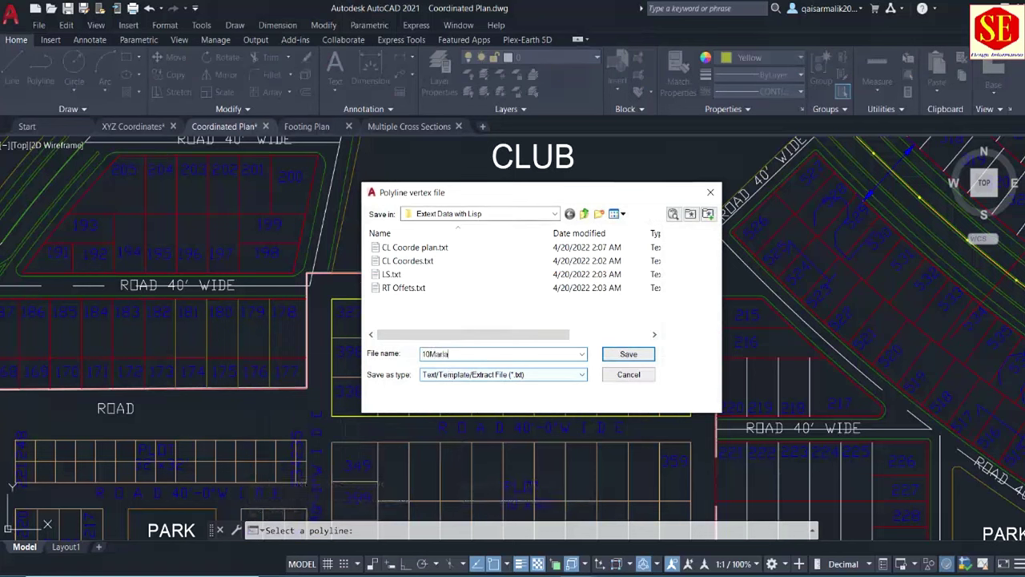
left_click(627, 353)
mouse_move(555, 570)
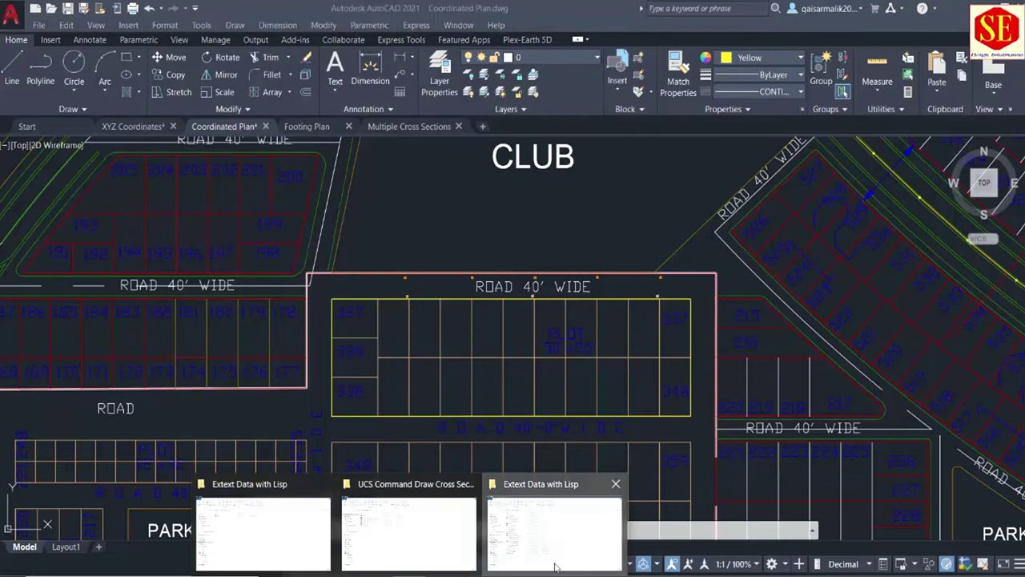
left_click(553, 533)
Step: Open 10Marlas.txt from the export folder in Notepad, check the coordinates, and close it
left_click(160, 410)
double_click(166, 440)
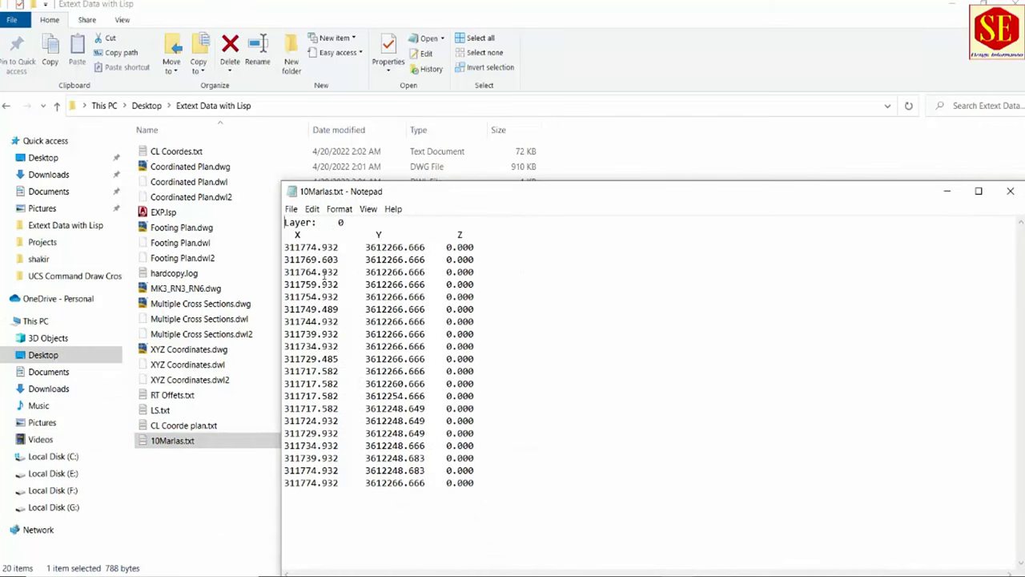
left_click(1009, 190)
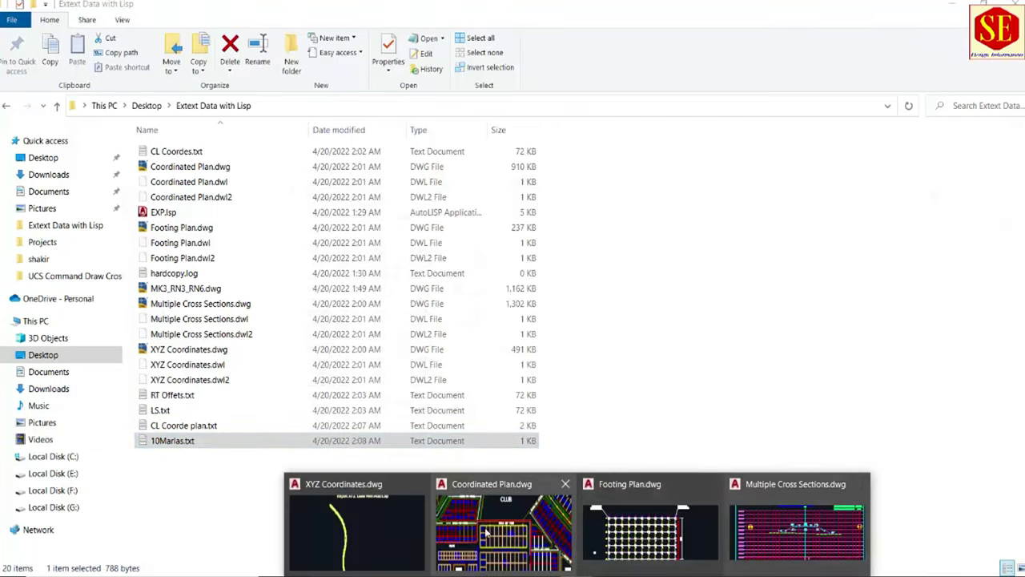
Step: Bring the whole Coordinated Plan site into view, including NORTH and NEELUM BLOCK
left_click(544, 530)
scroll(463, 285, "down", 5)
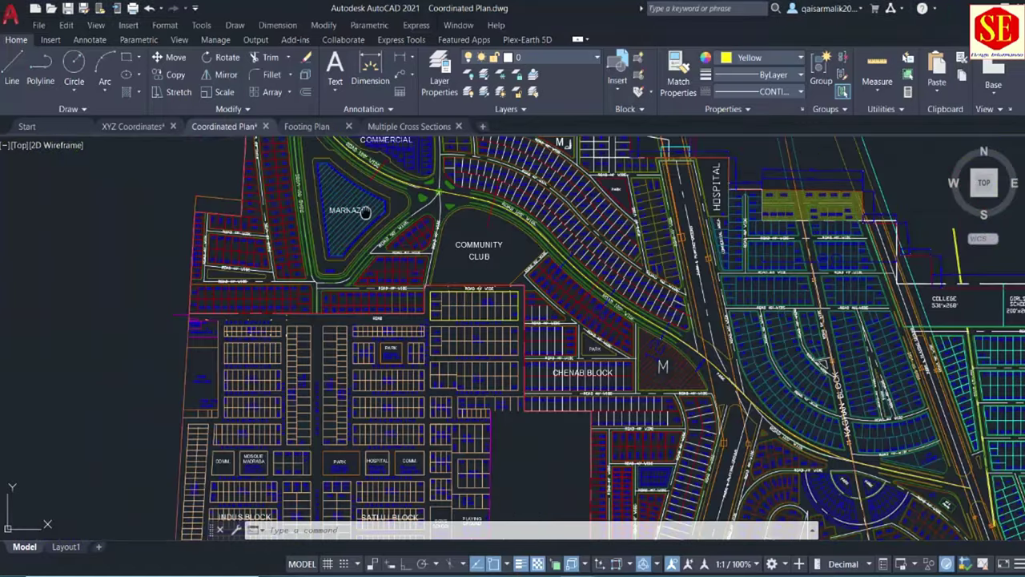
scroll(365, 211, "down", 3)
scroll(337, 320, "up", 6)
scroll(329, 328, "down", 3)
scroll(314, 332, "down", 1)
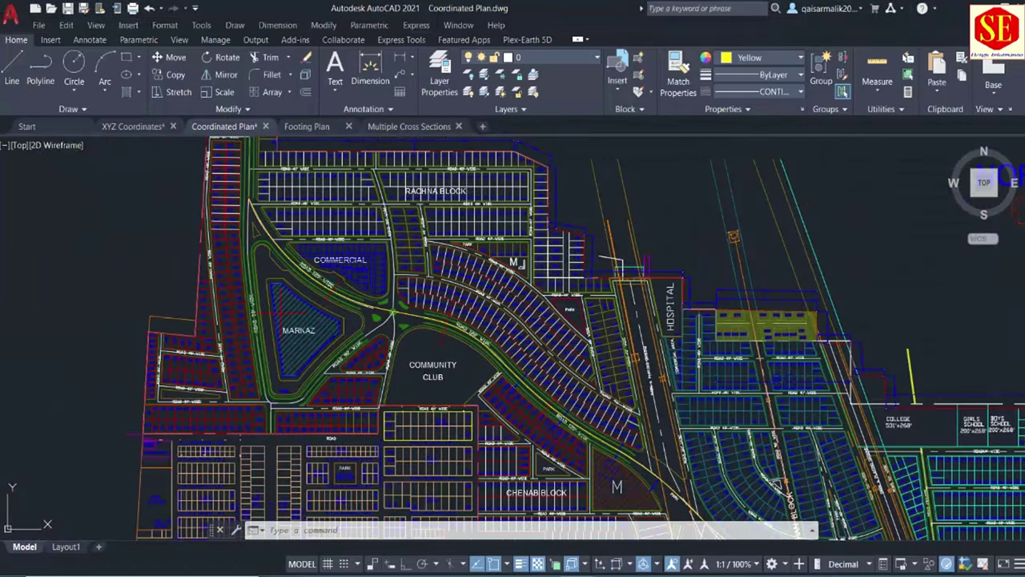
middle_click_drag(314, 331, 132, 307)
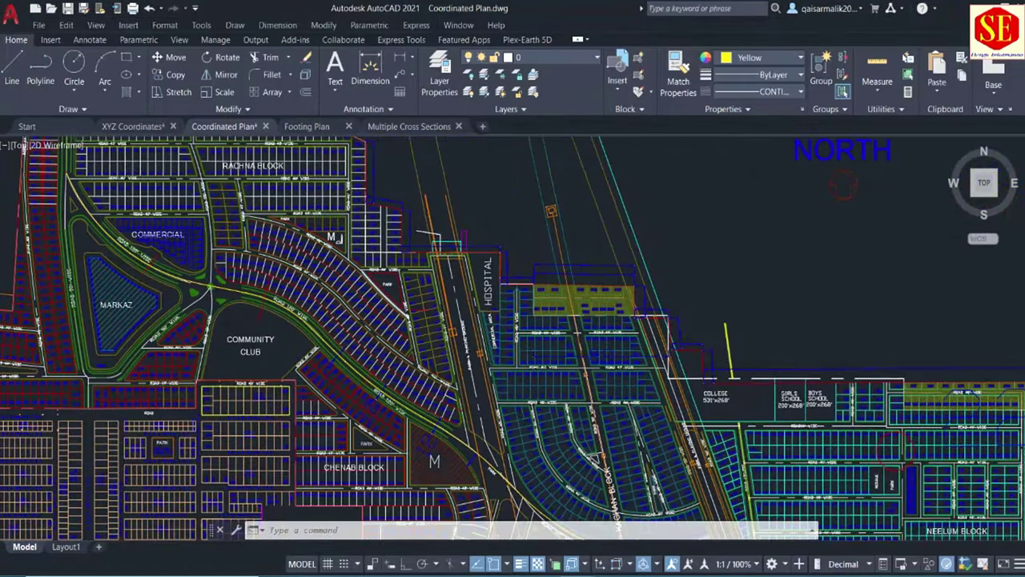
scroll(395, 329, "down", 2)
middle_click_drag(396, 329, 372, 279)
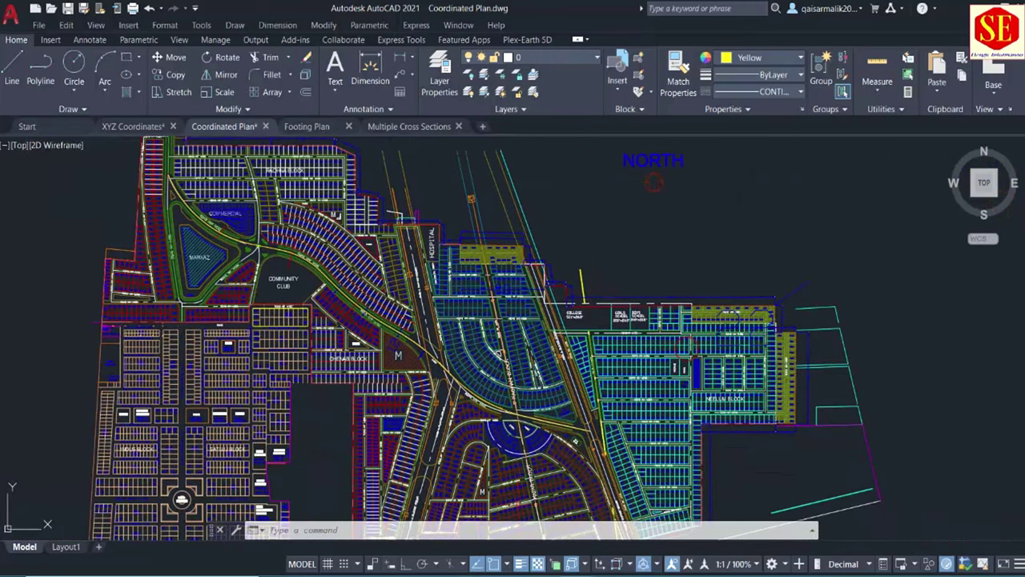
Step: Switch to the Footing Plan drawing and zoom to the bottom-right footings
left_click(307, 127)
scroll(465, 332, "down", 2)
scroll(464, 332, "up", 2)
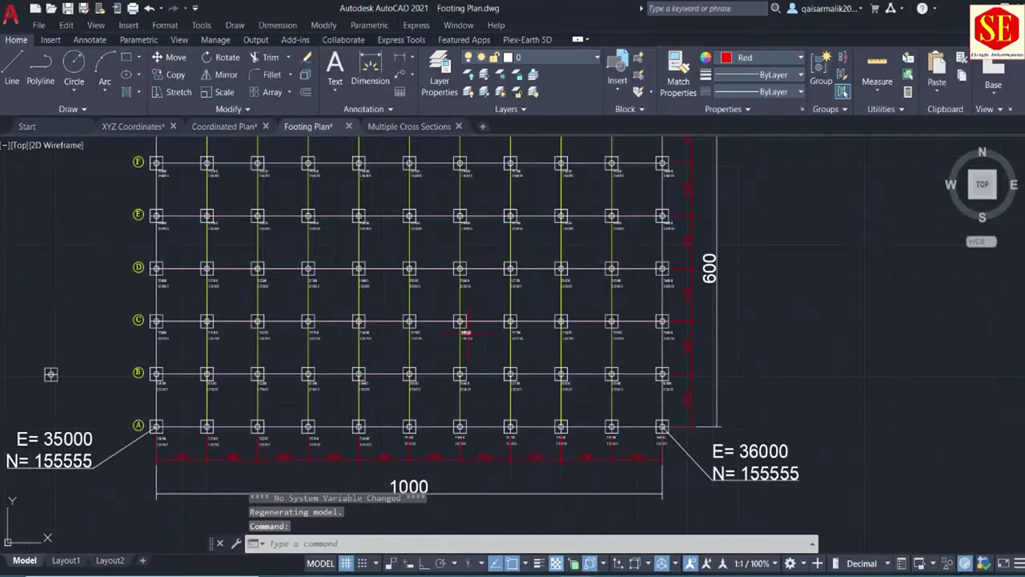
scroll(481, 312, "up", 4)
scroll(436, 308, "up", 2)
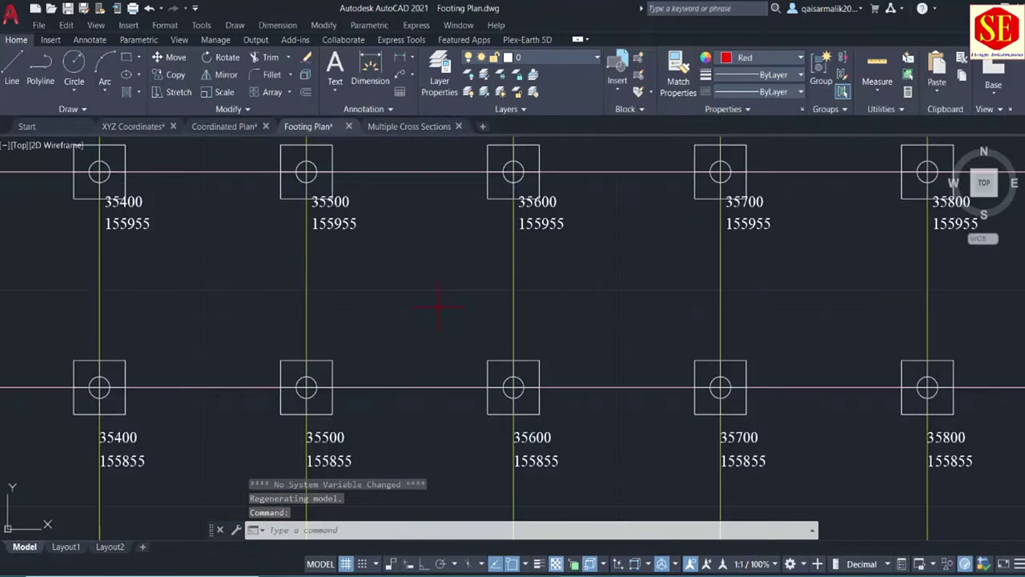
scroll(438, 305, "down", 5)
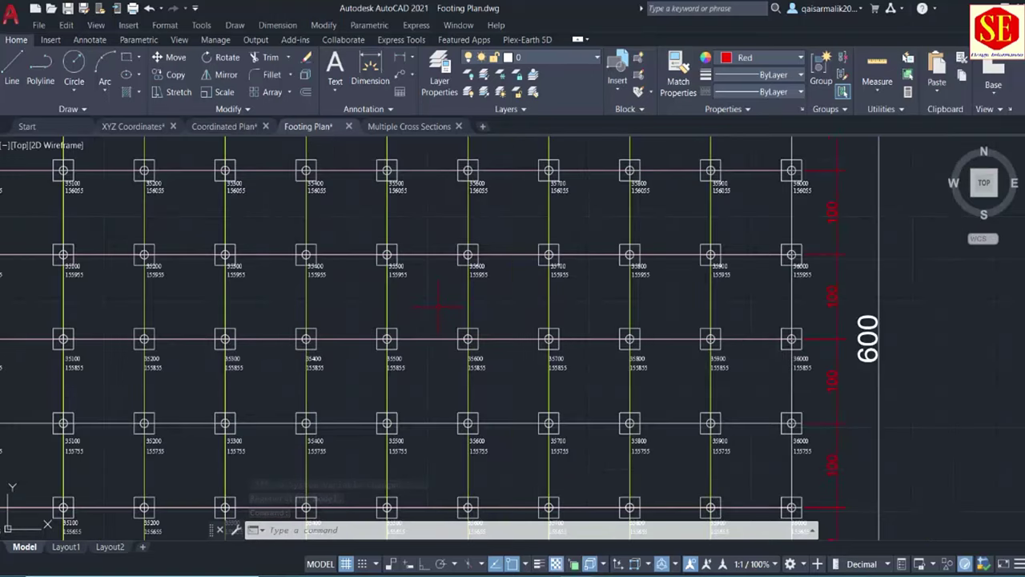
scroll(439, 309, "down", 3)
scroll(597, 463, "up", 4)
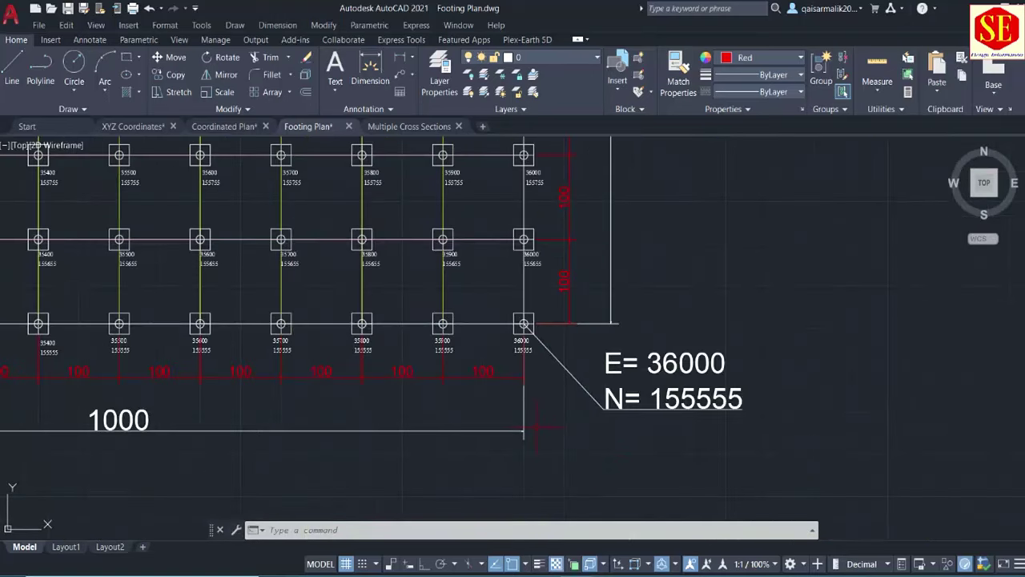
Step: Check the layer list without changing layer, then start a polyline with PL
left_click(510, 59)
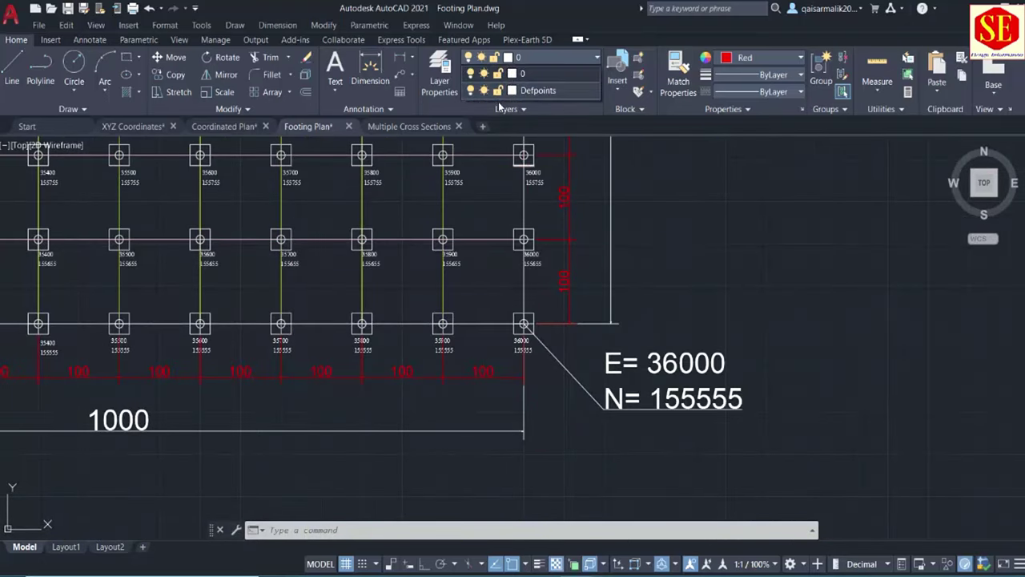
left_click(405, 346)
type("pl")
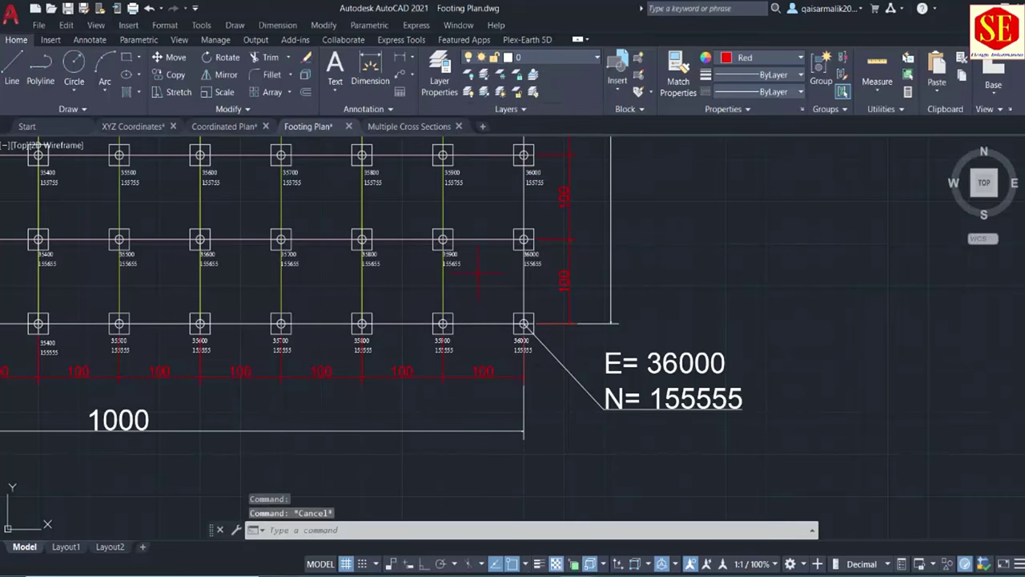
key("Return")
scroll(522, 322, "up", 4)
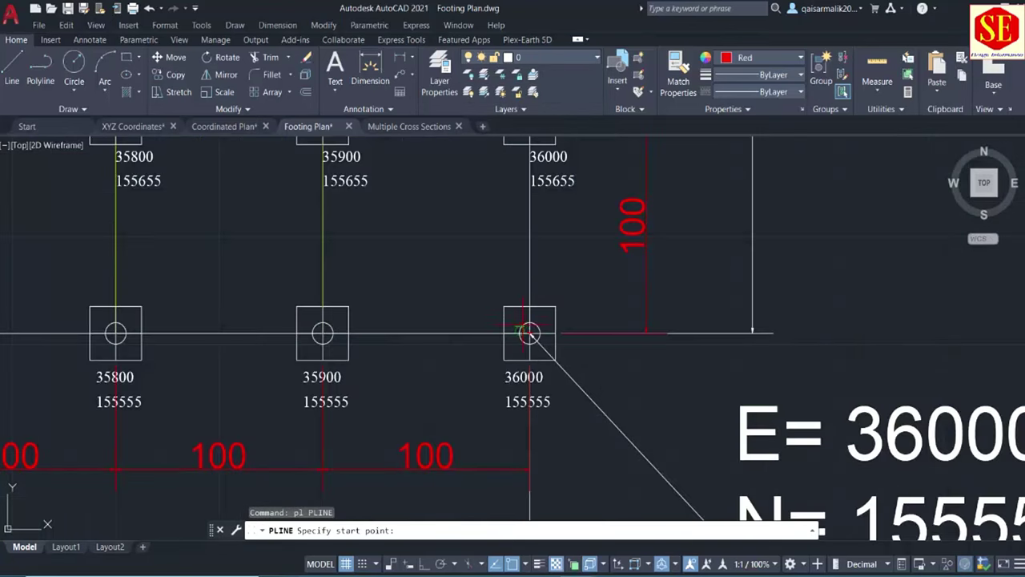
Step: Start at the bottom-right footing and add vertices at footings 35800, 35700, 35600 and 35500
left_click(529, 332)
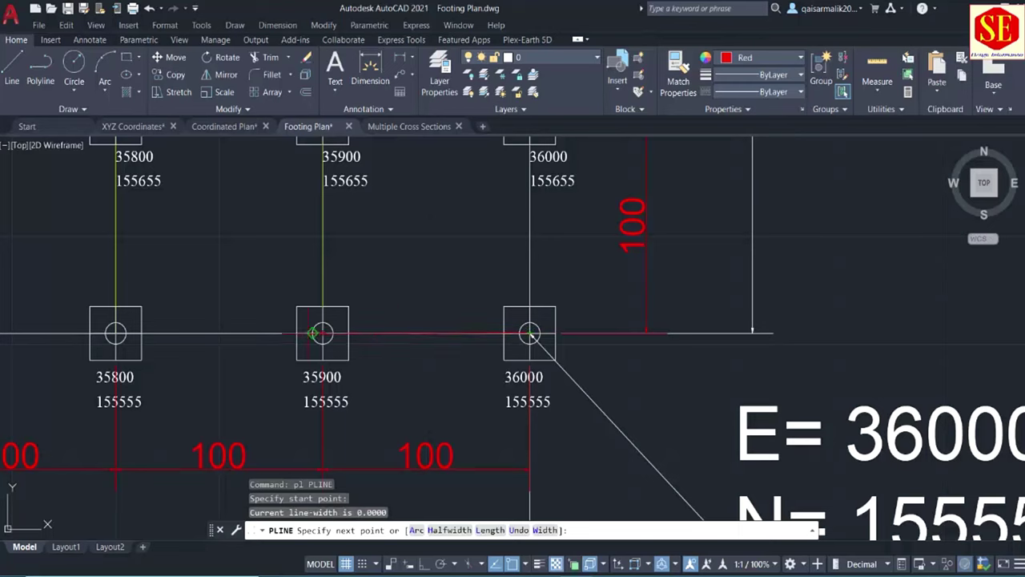
left_click(115, 333)
scroll(116, 332, "up", 2)
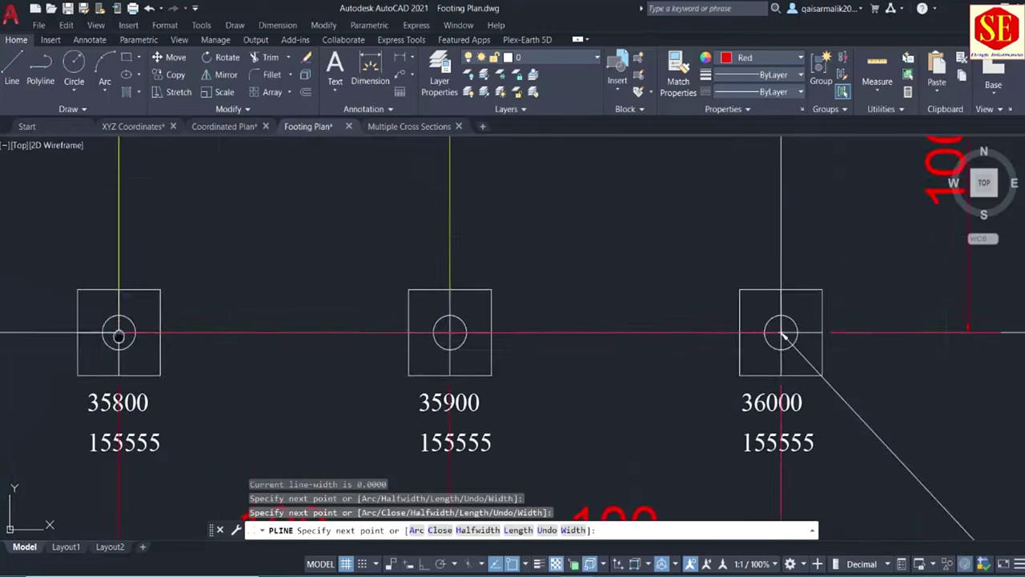
mouse_move(209, 361)
middle_mouse_down()
mouse_move(295, 373)
mouse_move(412, 343)
middle_mouse_up()
left_click(269, 345)
left_click(425, 343)
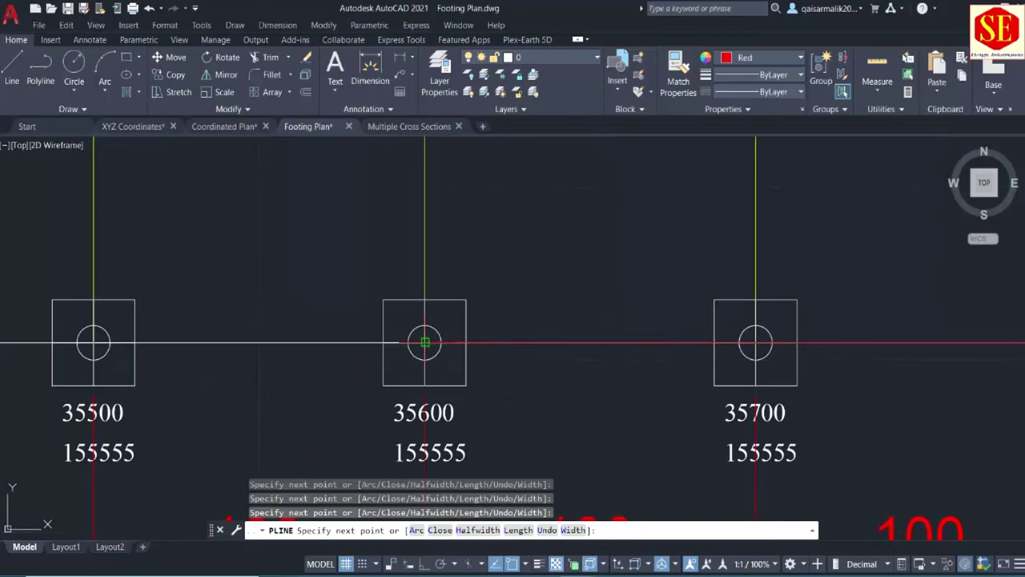
left_click(93, 342)
scroll(94, 342, "down", 5)
scroll(198, 345, "up", 4)
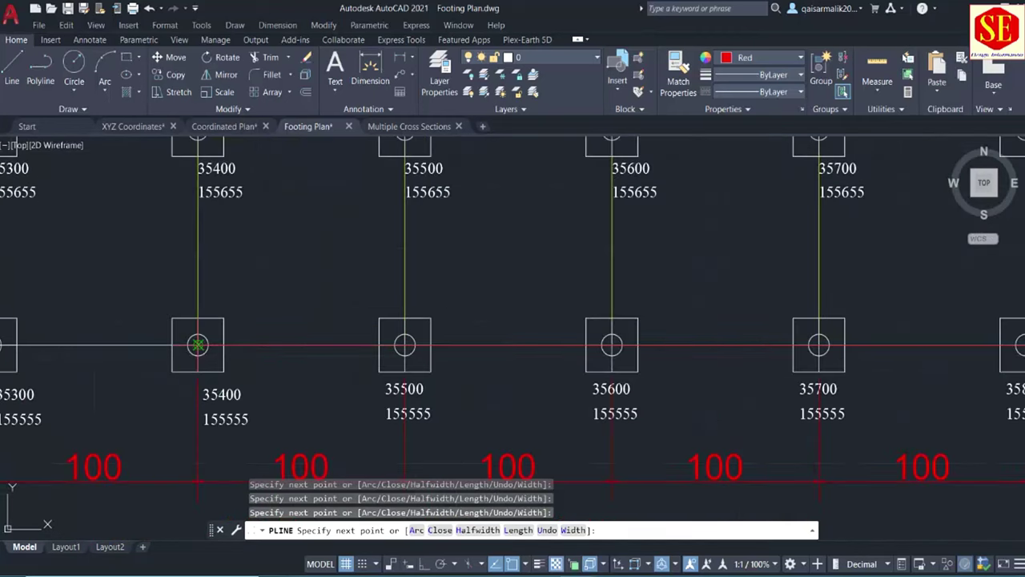
Step: Continue the polyline along the row through footings 35200 and 35000
left_click(197, 345)
middle_click_drag(198, 345, 556, 334)
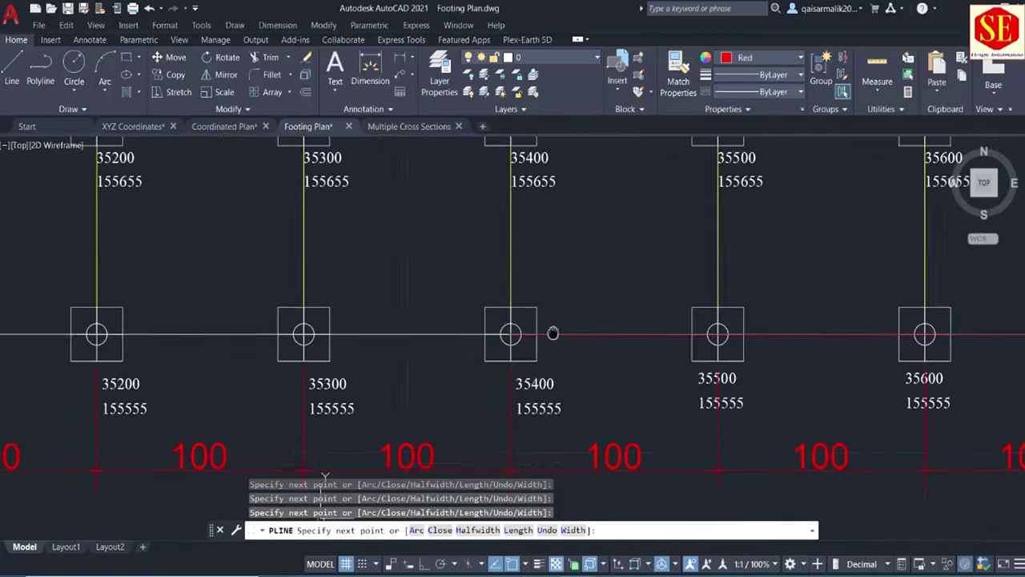
left_click(230, 328)
middle_click_drag(230, 328, 608, 333)
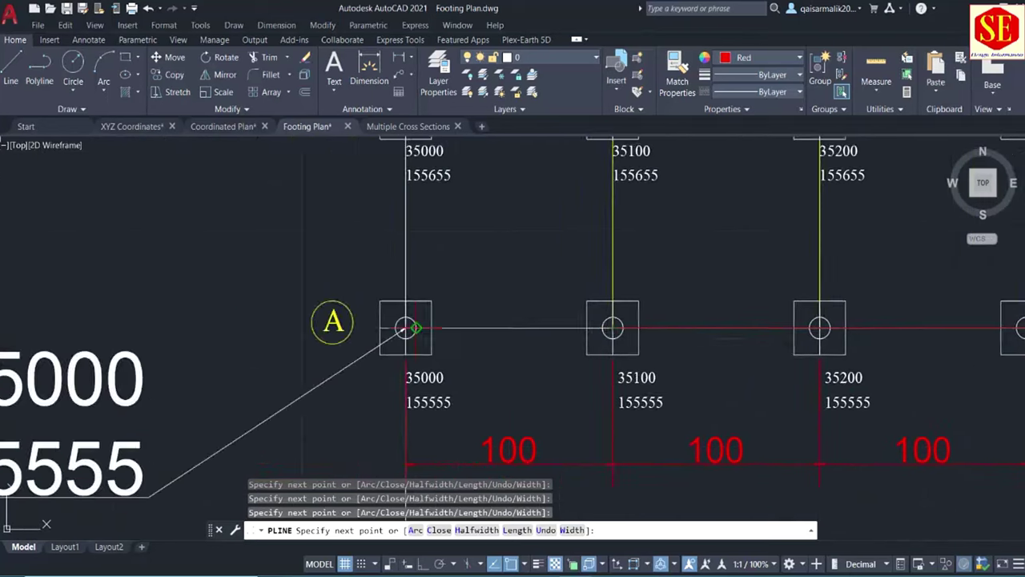
scroll(385, 350, "up", 2)
left_click(385, 351)
Step: Pan across the footing rows toward footing 36000 and along the 156155 row to footing 35100
middle_click_drag(740, 269, 258, 272)
scroll(741, 302, "down", 2)
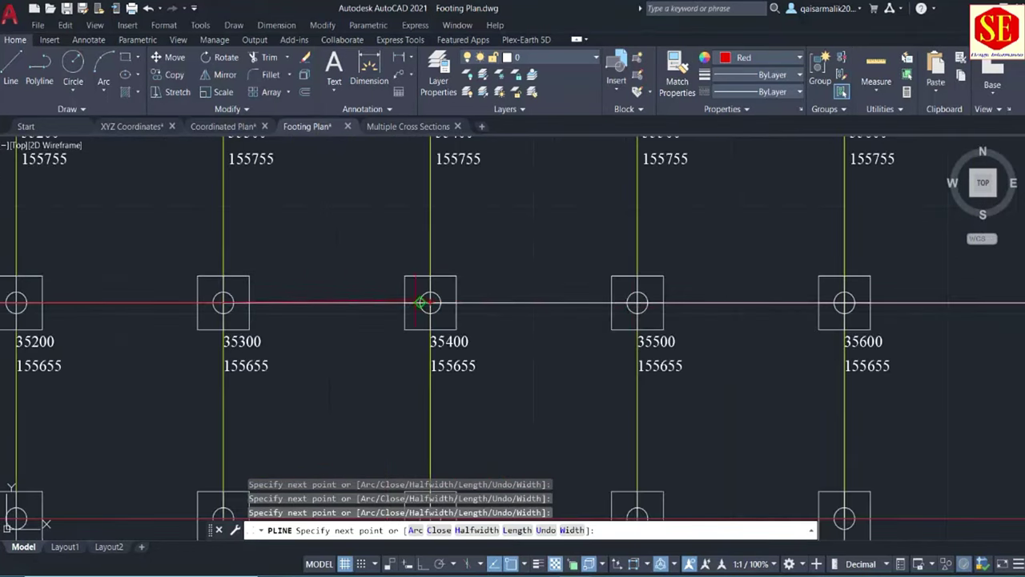
scroll(741, 302, "down", 2)
scroll(560, 288, "up", 4)
scroll(721, 288, "down", 3)
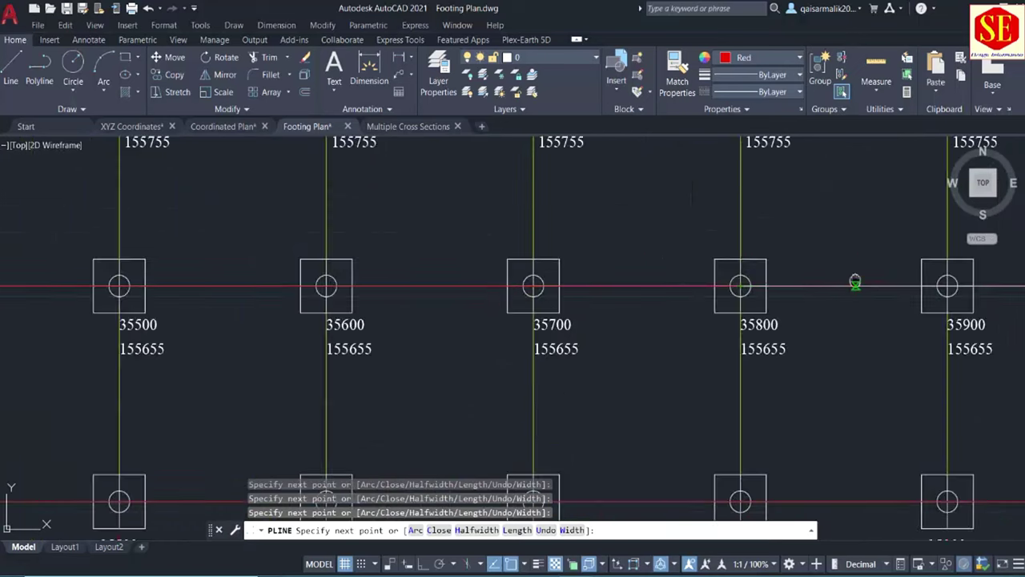
mouse_move(1022, 301)
middle_mouse_down()
mouse_move(816, 301)
mouse_move(796, 446)
middle_mouse_up()
middle_click_drag(411, 229, 686, 256)
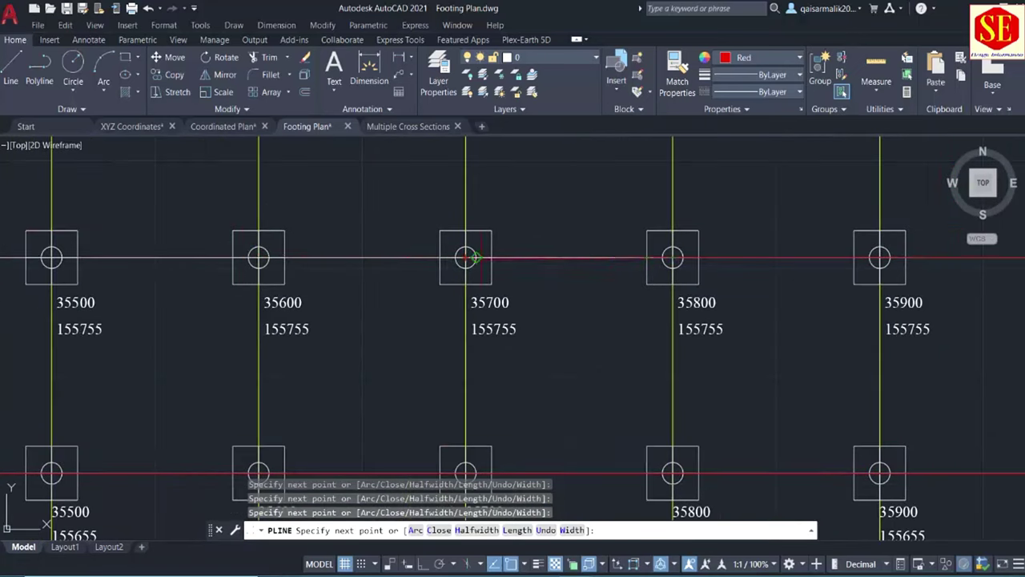
middle_click_drag(287, 254, 508, 255)
middle_click_drag(96, 256, 267, 256)
middle_click_drag(64, 264, 406, 272)
middle_click_drag(199, 272, 406, 274)
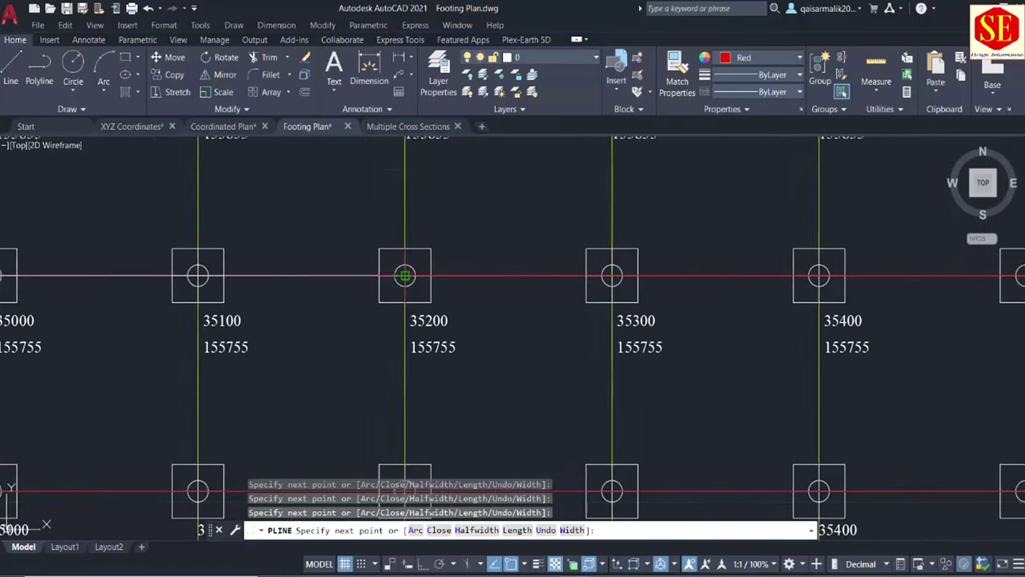
mouse_move(8, 272)
middle_mouse_down()
mouse_move(324, 275)
mouse_move(321, 419)
middle_mouse_up()
middle_click_drag(712, 206, 335, 240)
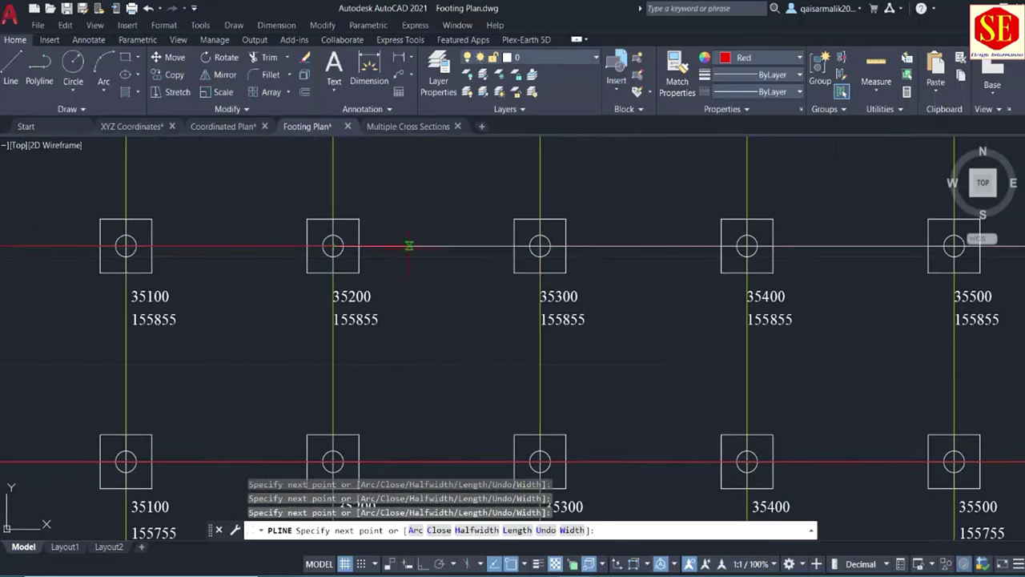
middle_click_drag(751, 245, 321, 256)
scroll(636, 279, "up", 2)
scroll(494, 280, "down", 2)
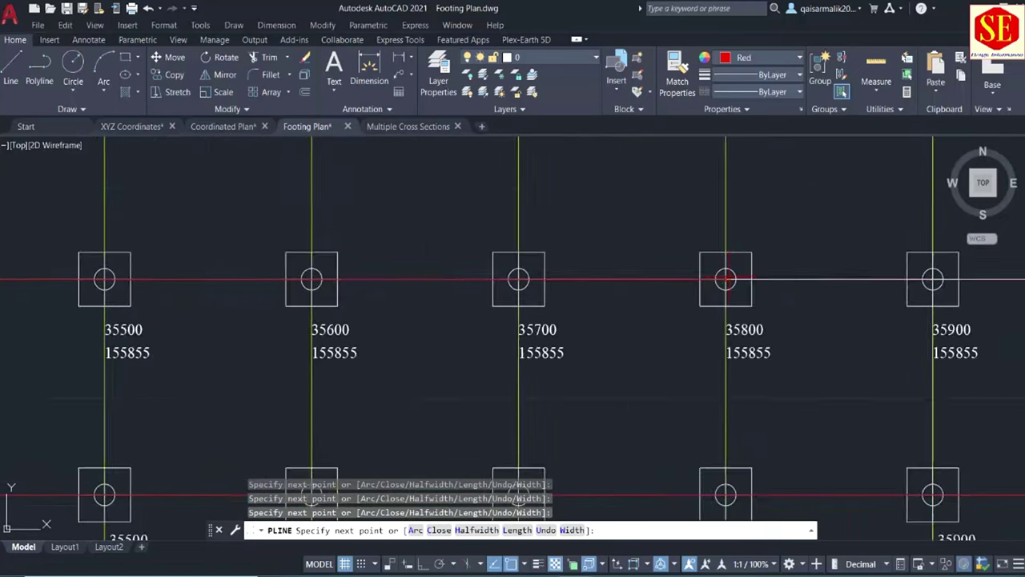
middle_click_drag(945, 281, 713, 285)
scroll(713, 285, "down", 5)
middle_click_drag(697, 222, 697, 302)
scroll(707, 181, "up", 5)
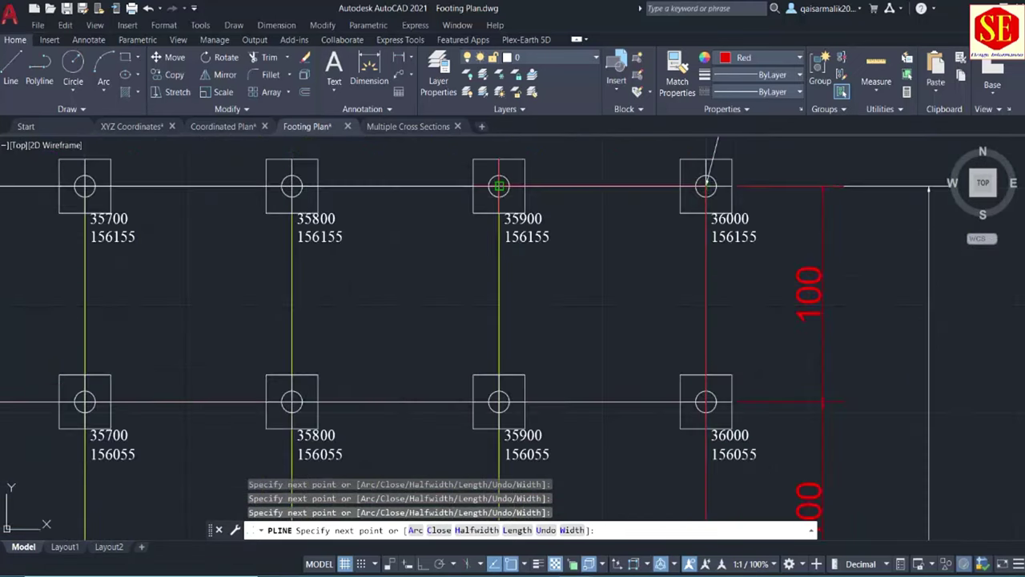
middle_click_drag(707, 181, 817, 196)
middle_click_drag(403, 196, 945, 286)
middle_click_drag(320, 281, 733, 289)
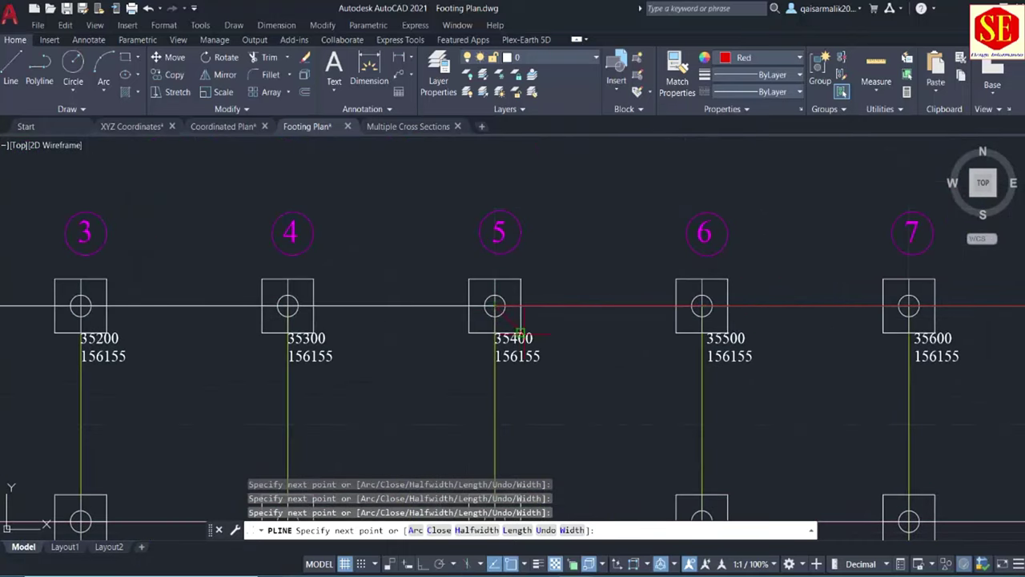
middle_click_drag(218, 287, 487, 320)
Step: Zoom out to the whole footing plan, end the polyline, and zoom back onto the grid
middle_click(386, 385)
key("Escape")
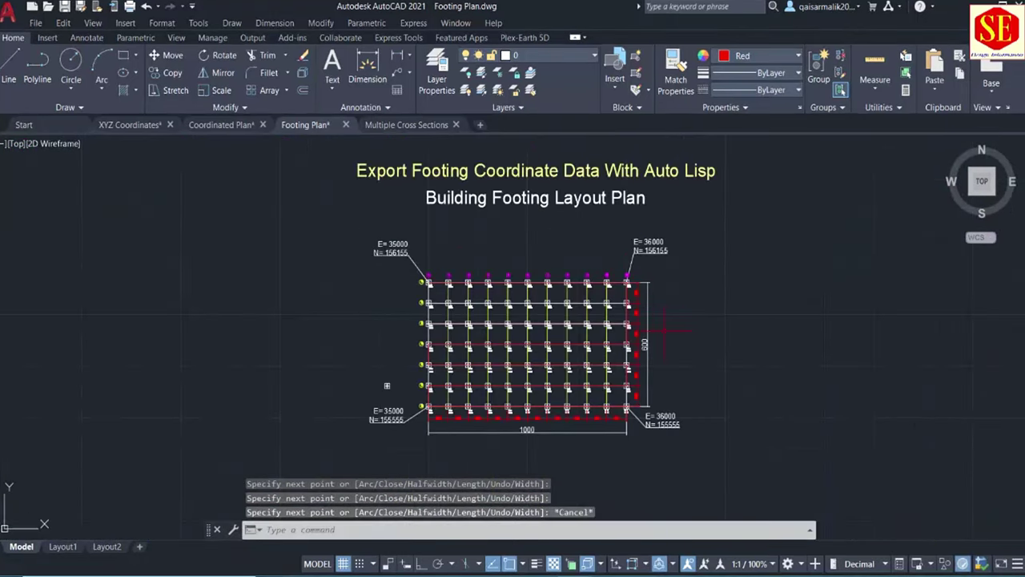
scroll(386, 385, "up", 4)
middle_click_drag(456, 381, 171, 316)
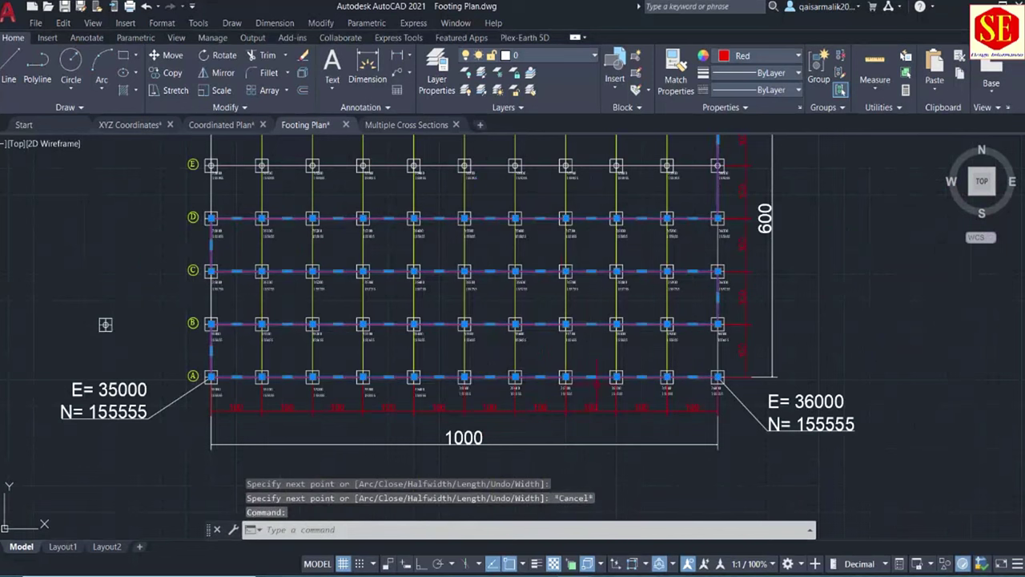
scroll(550, 237, "up", 2)
scroll(590, 280, "down", 3)
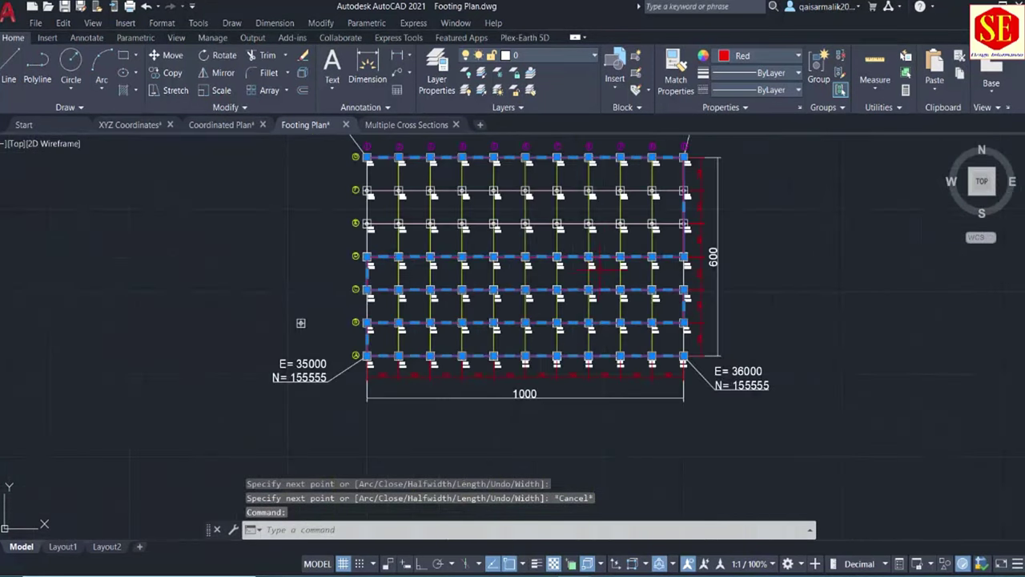
scroll(603, 253, "up", 3)
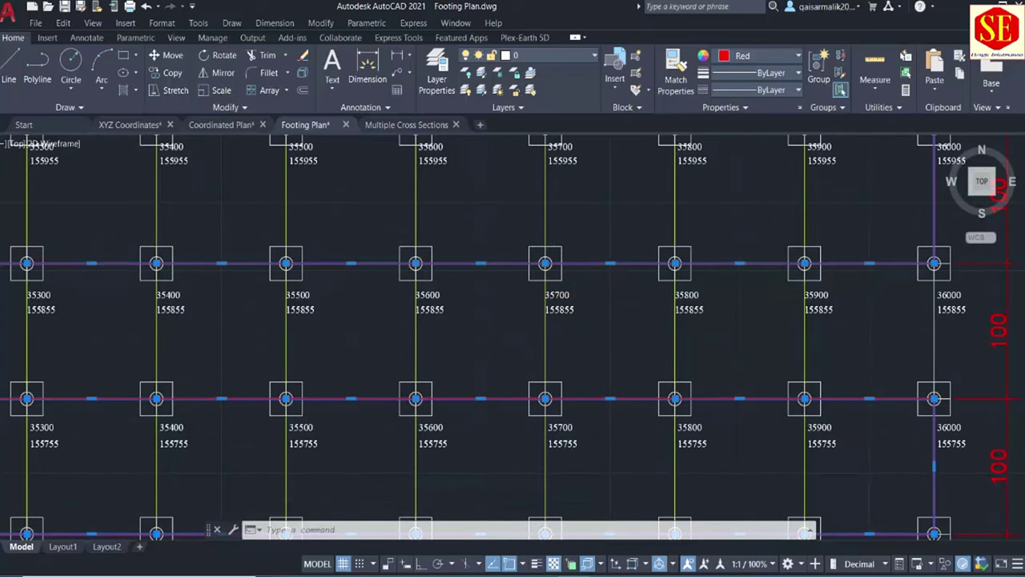
scroll(538, 264, "down", 4)
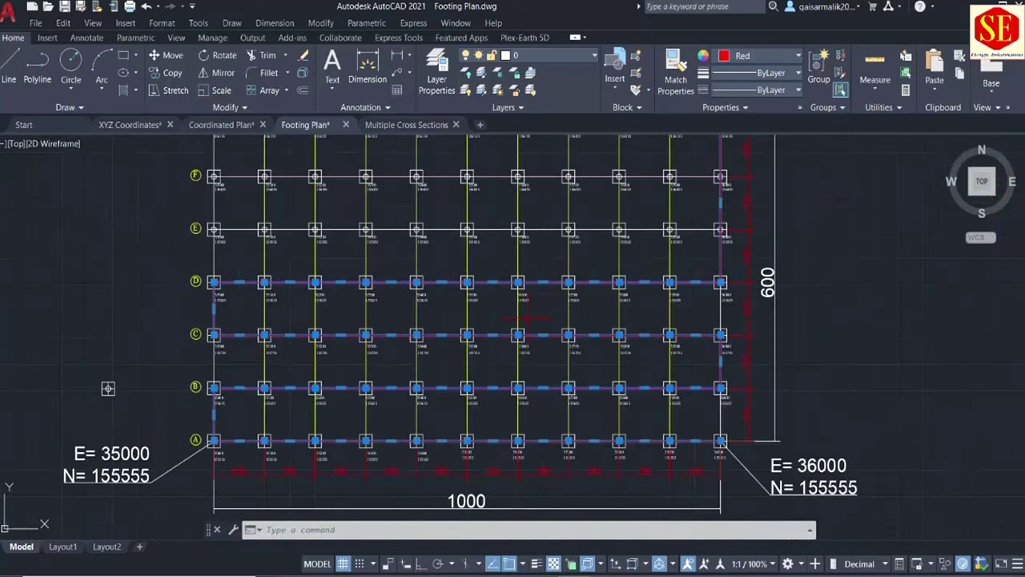
Step: Clear the selection, run EXP on the footing polyline, and save the vertex file as Footings
key("Escape")
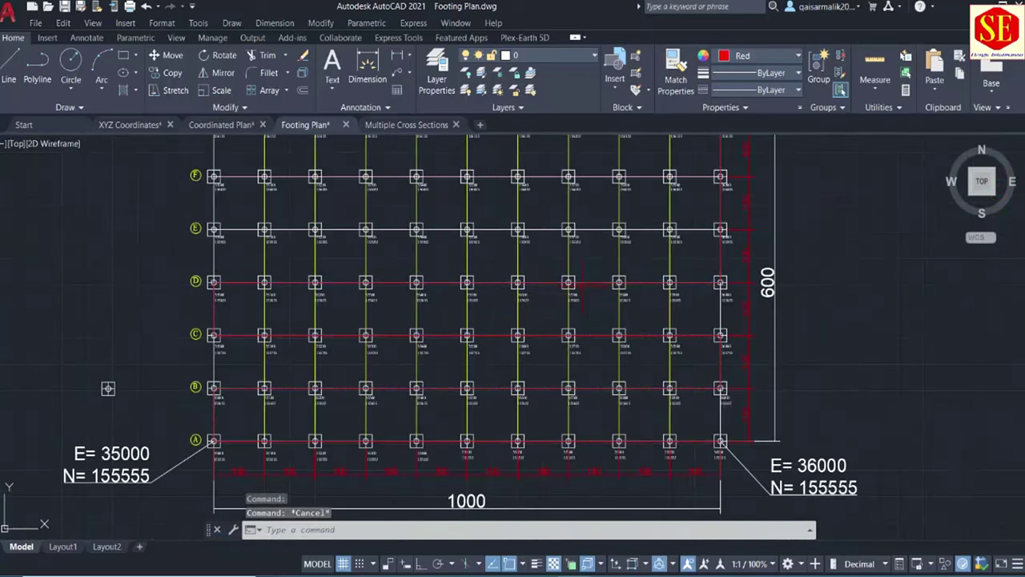
type("exp")
key("Return")
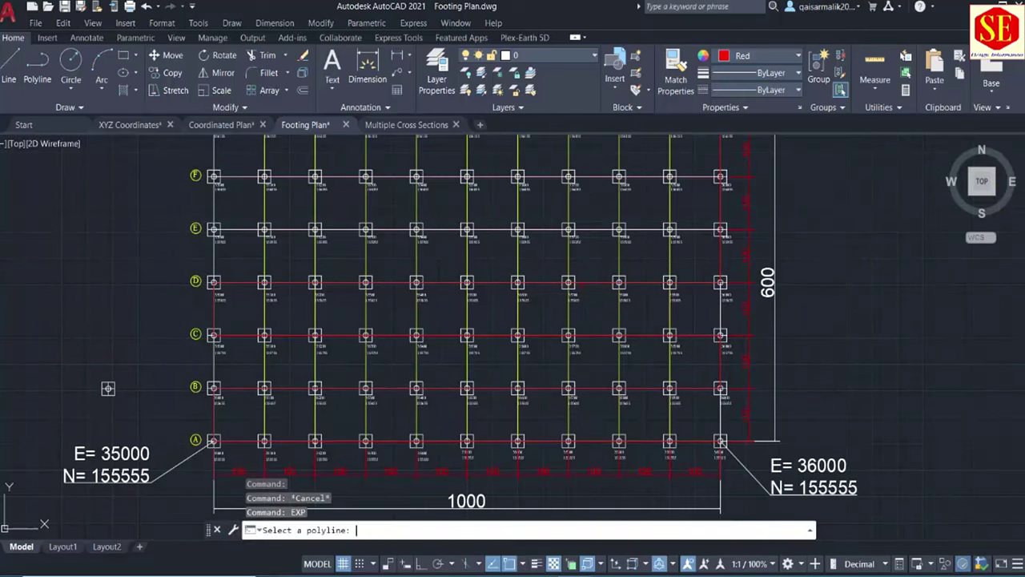
left_click(720, 440)
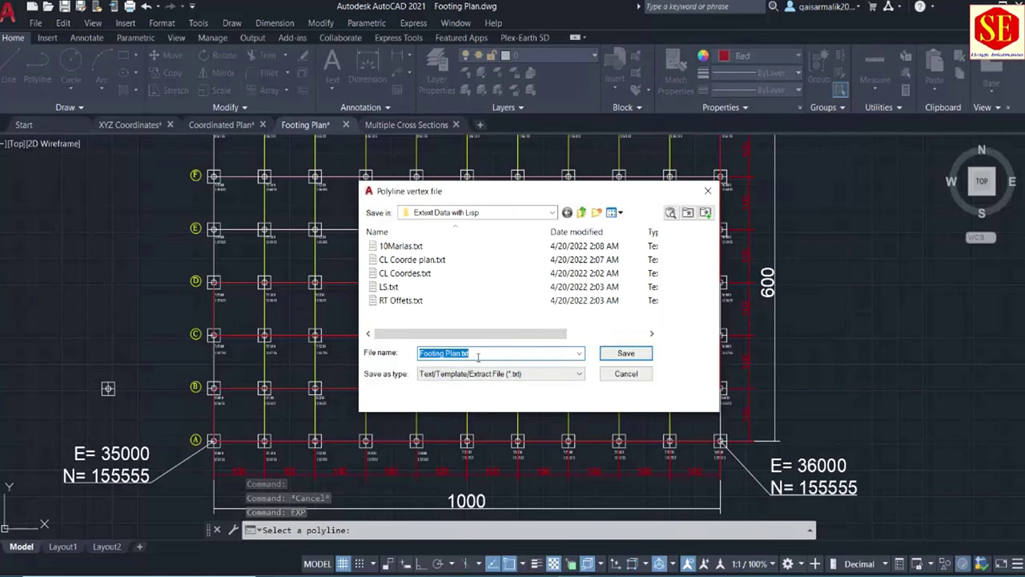
type("Footin")
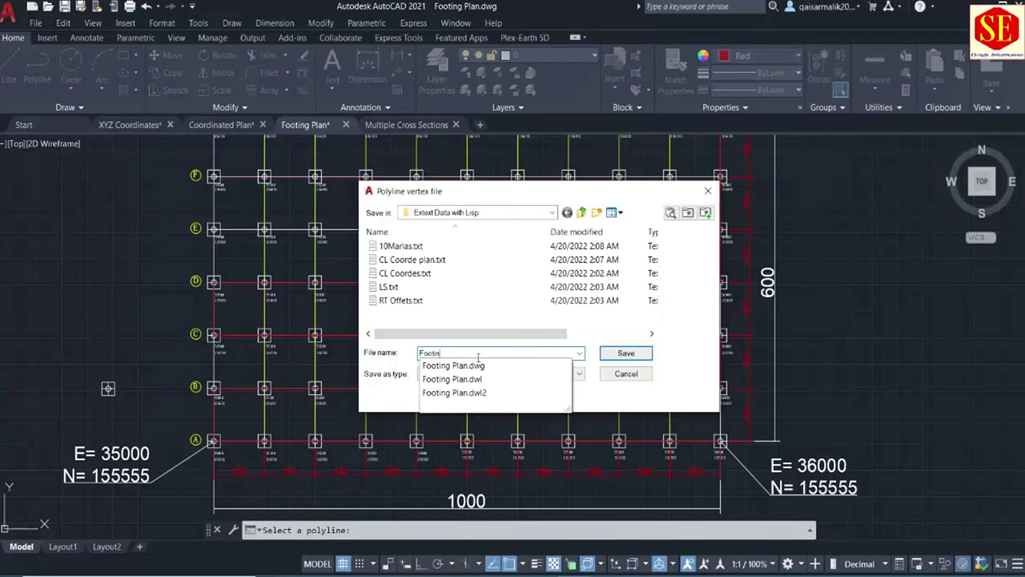
type("gs")
left_click(626, 353)
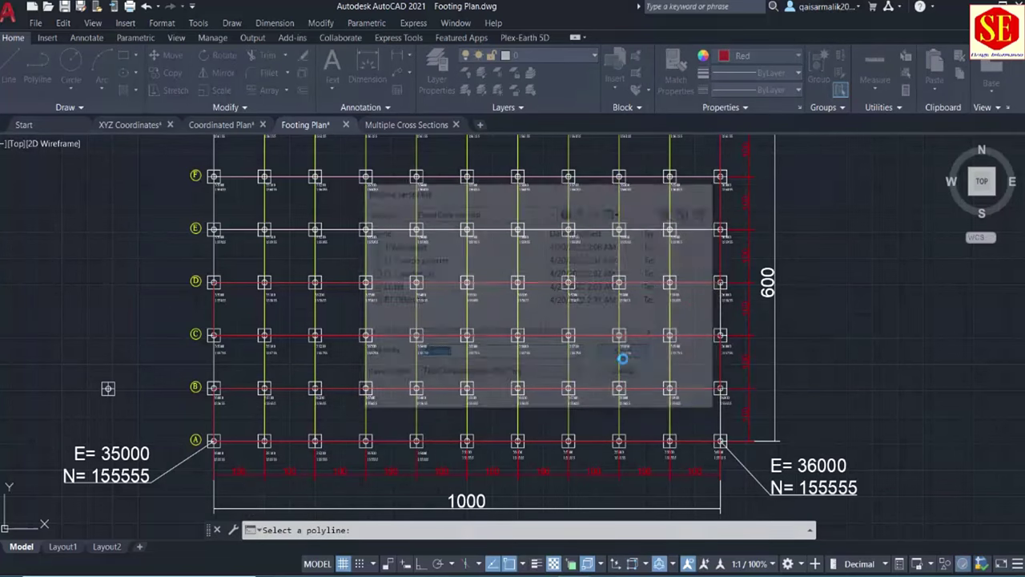
Step: Open Footings.txt in Notepad, scroll through the coordinates, close it, and return to the Footing Plan
left_click(521, 560)
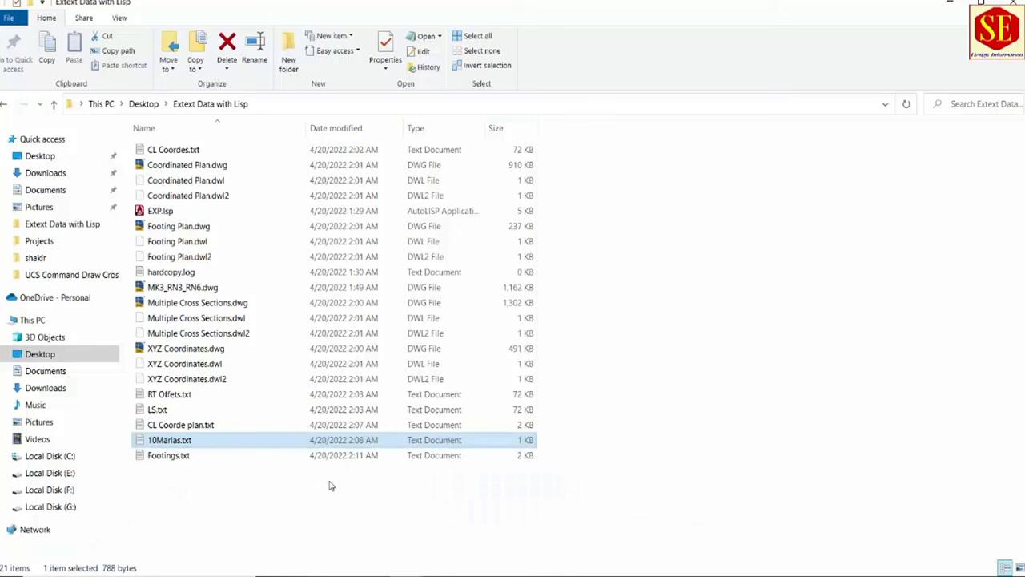
double_click(181, 455)
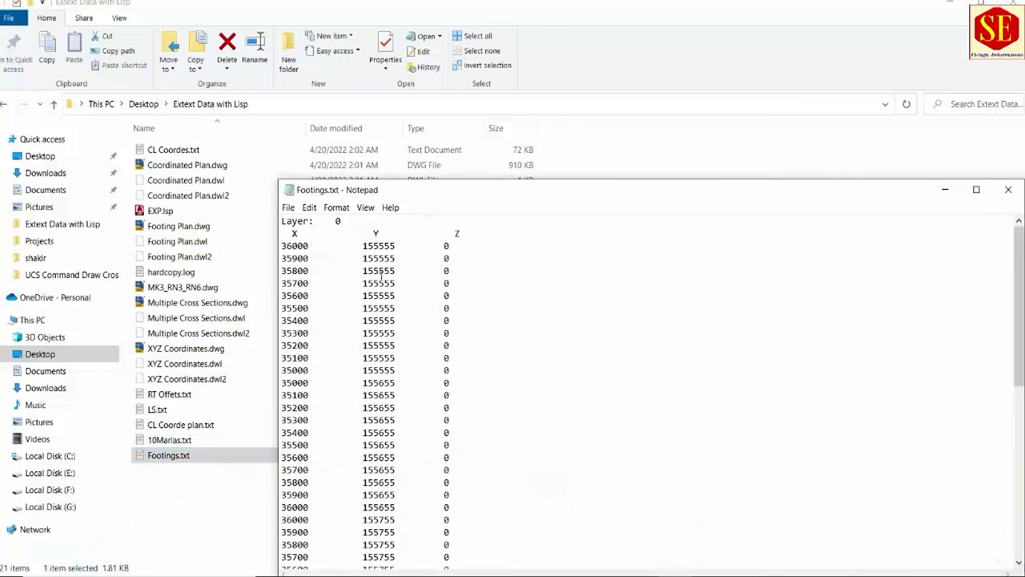
scroll(355, 369, "down", 7)
scroll(355, 370, "down", 3)
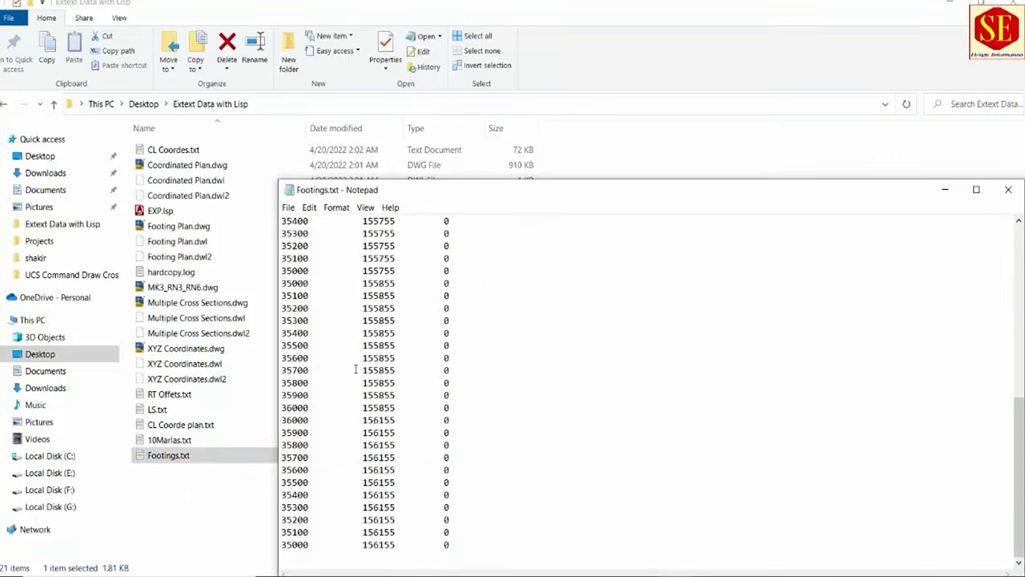
scroll(323, 318, "up", 5)
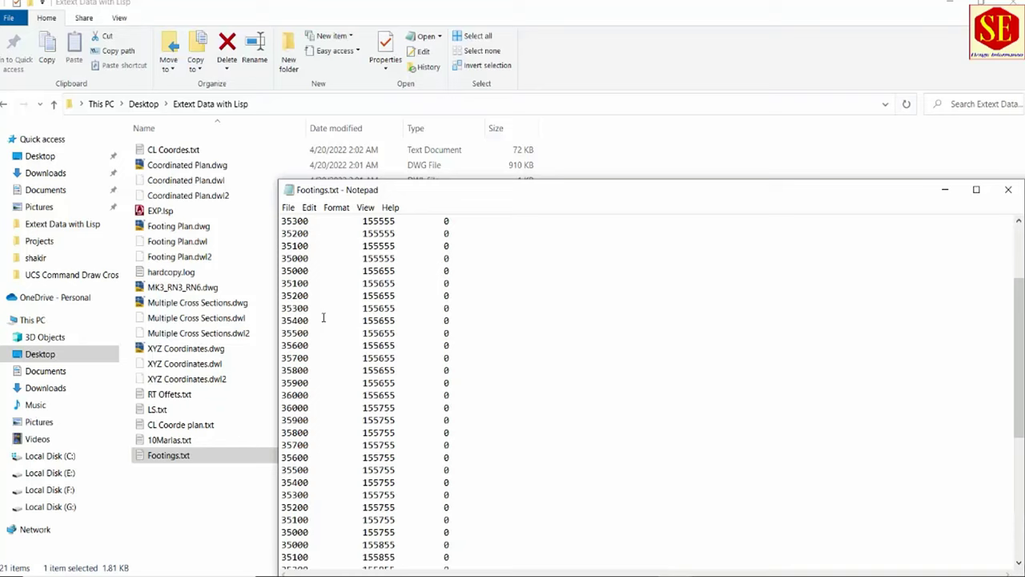
scroll(325, 313, "up", 5)
left_click(1008, 189)
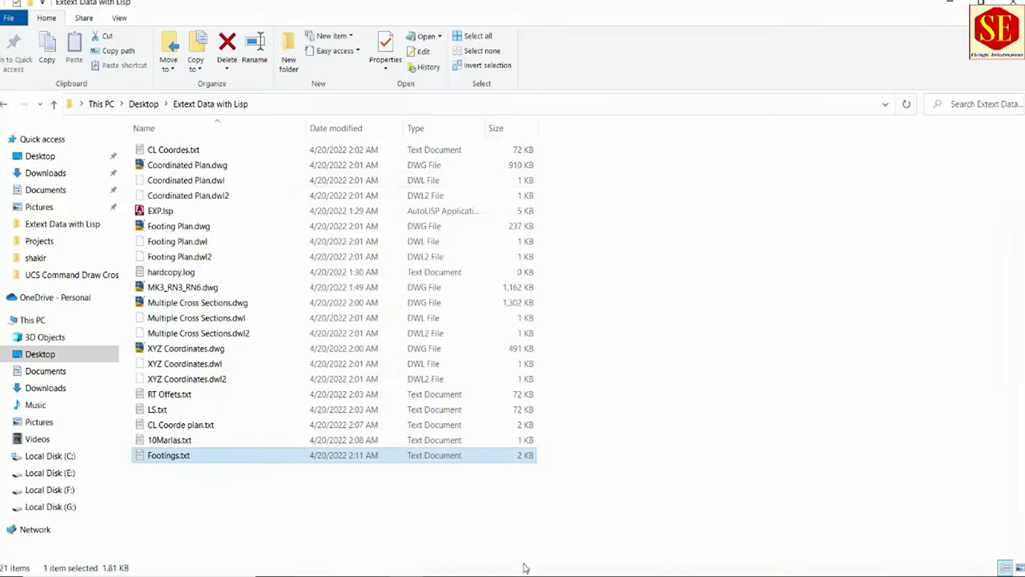
left_click(522, 569)
left_click(643, 545)
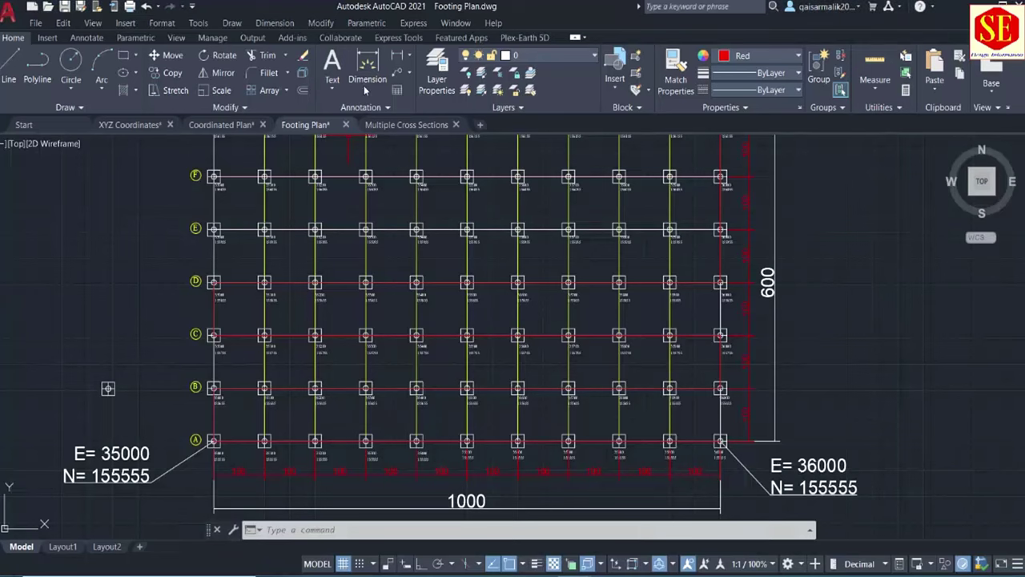
Step: Switch to the Multiple Cross Sections drawing and zoom in on a single cross section
left_click(390, 128)
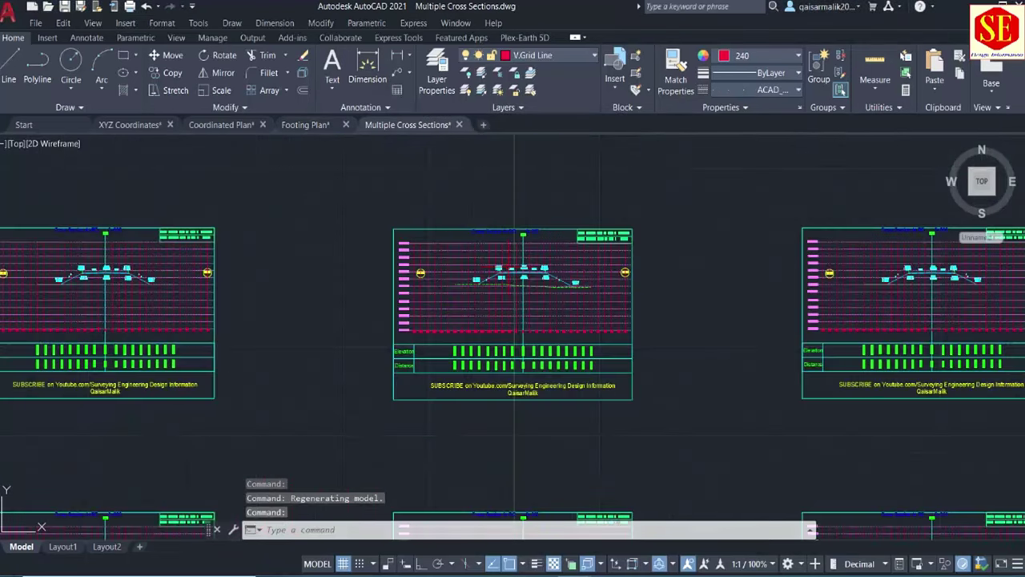
middle_click_drag(641, 340, 641, 228)
scroll(561, 320, "down", 5)
scroll(544, 385, "up", 3)
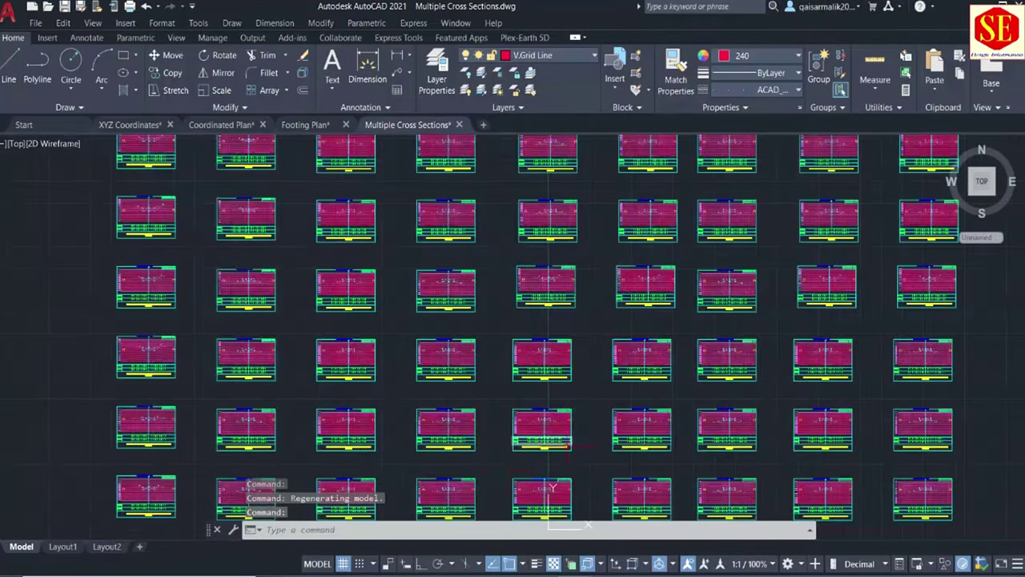
middle_click_drag(520, 400, 530, 417)
scroll(529, 417, "up", 4)
scroll(552, 432, "up", 2)
scroll(577, 449, "up", 2)
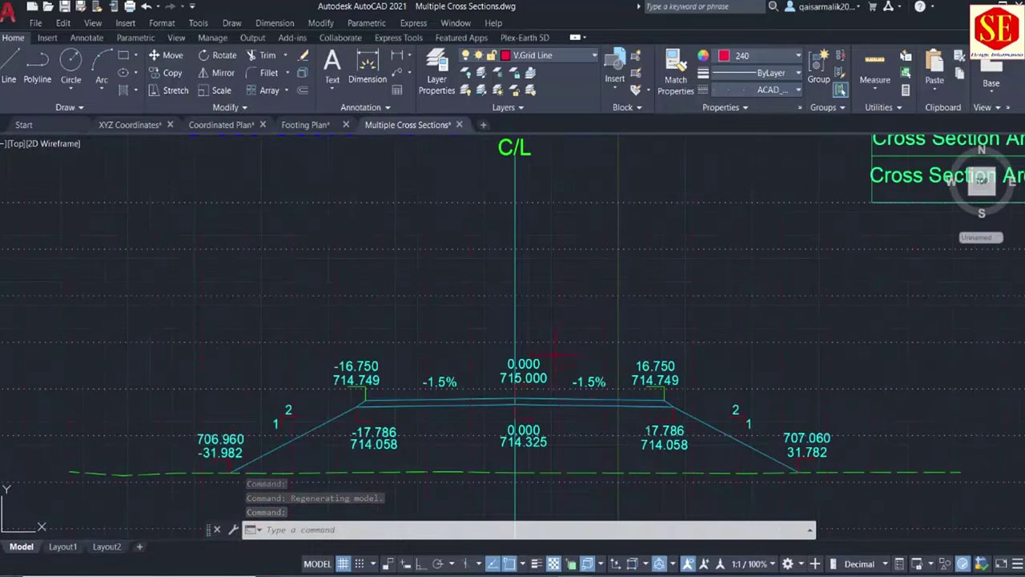
middle_click_drag(584, 452, 573, 391)
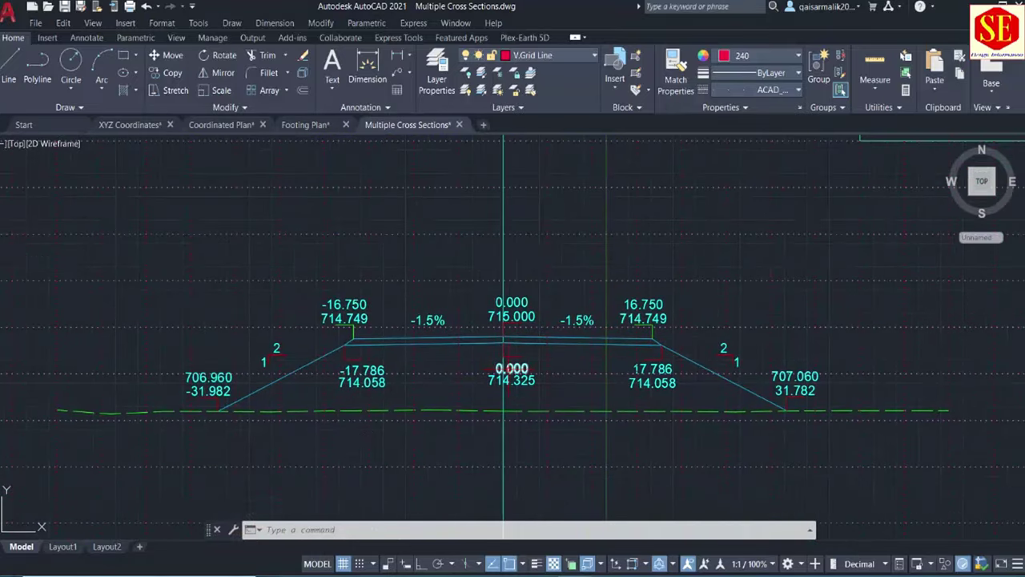
scroll(506, 368, "down", 2)
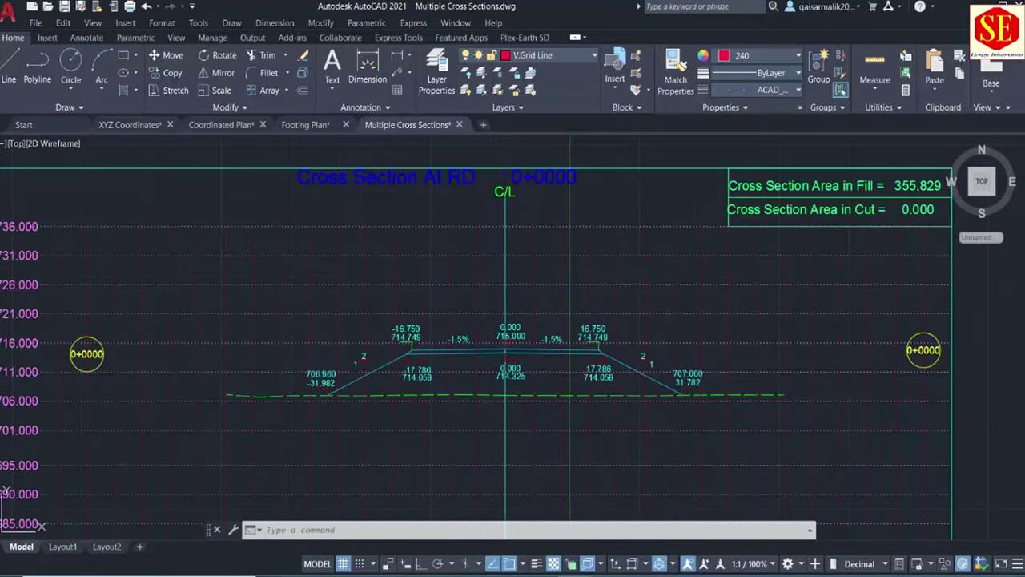
scroll(617, 394, "up", 2)
Step: Run EXP on the green ground line and save its vertices as 0+100 nsl
key("Escape")
left_click(345, 329)
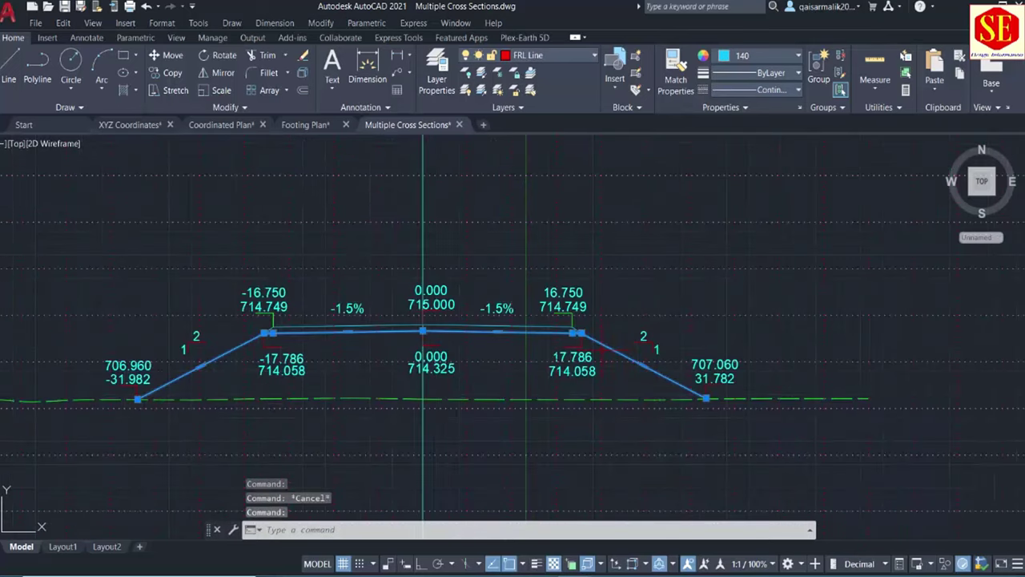
key("Escape")
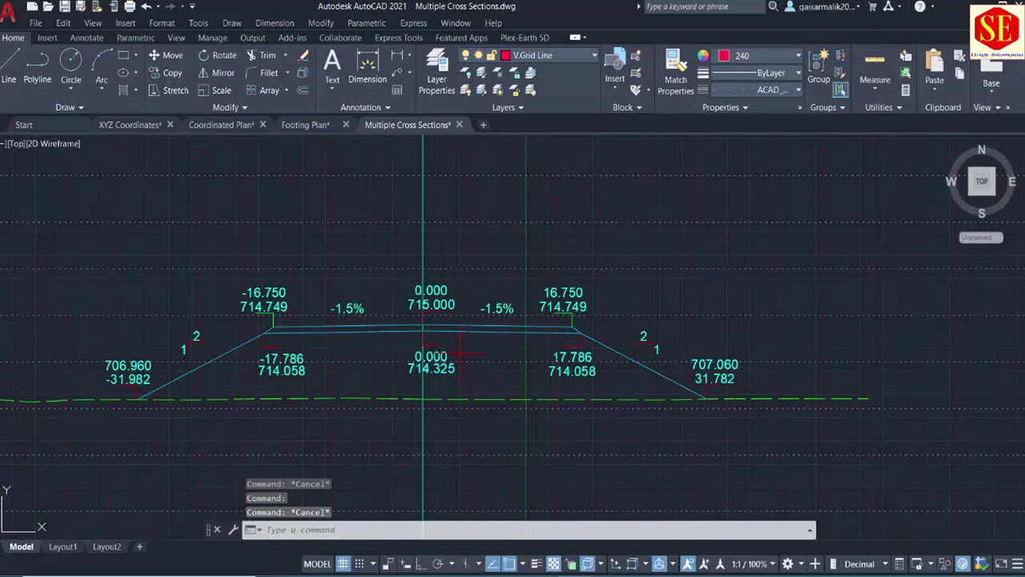
scroll(460, 354, "down", 2)
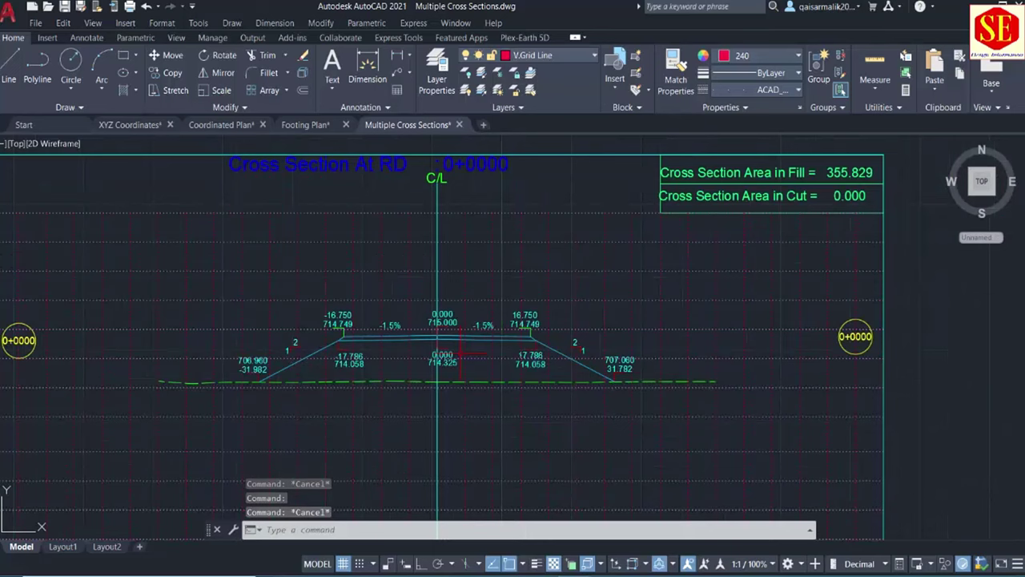
type("EX")
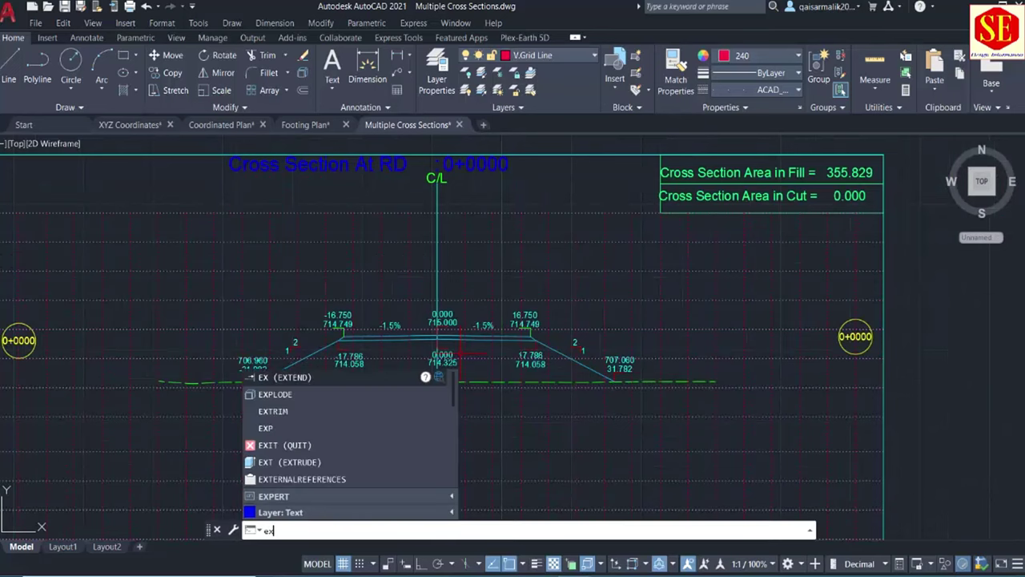
type("P")
key("Return")
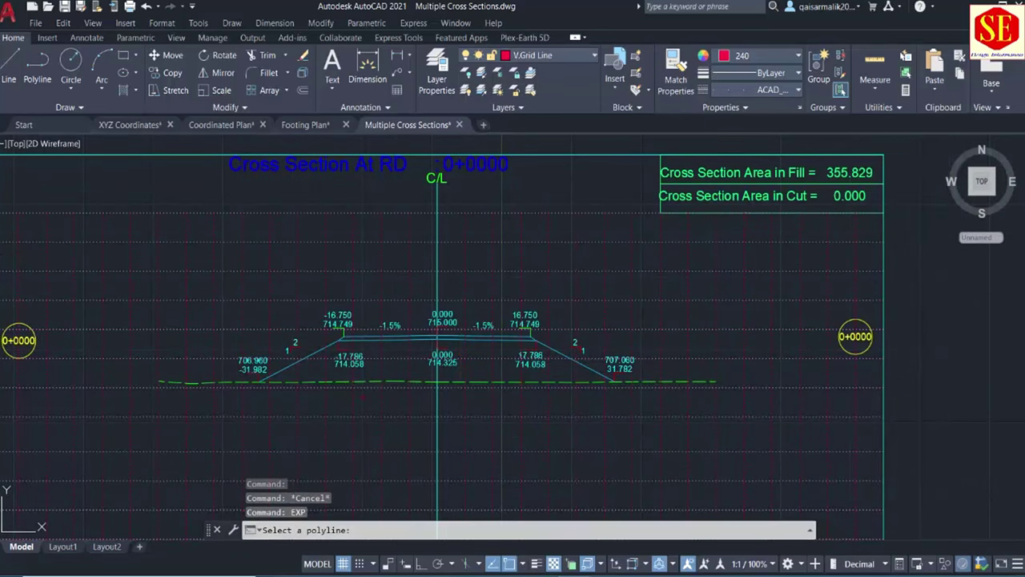
scroll(374, 391, "up", 2)
left_click(461, 374)
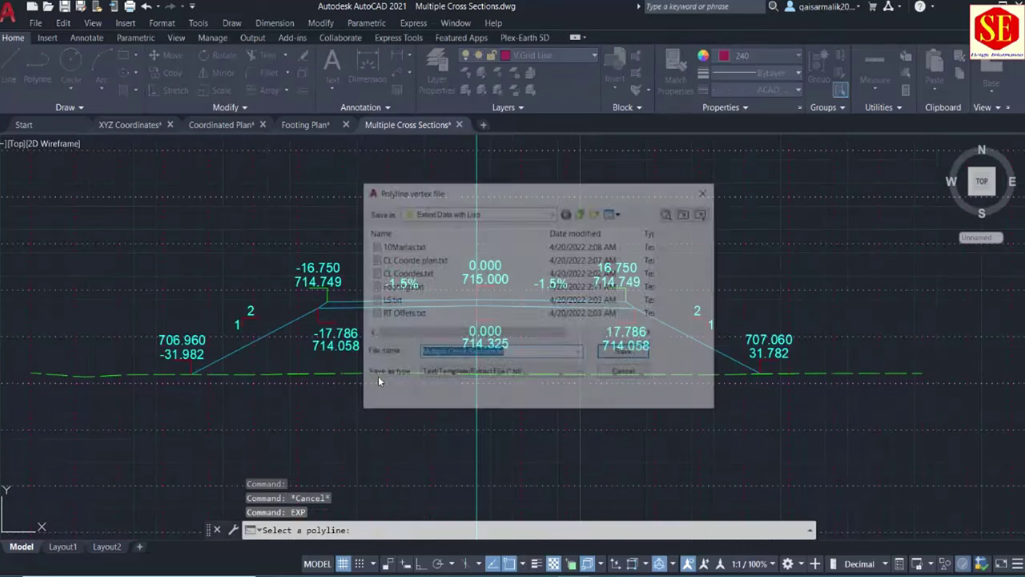
type("0+")
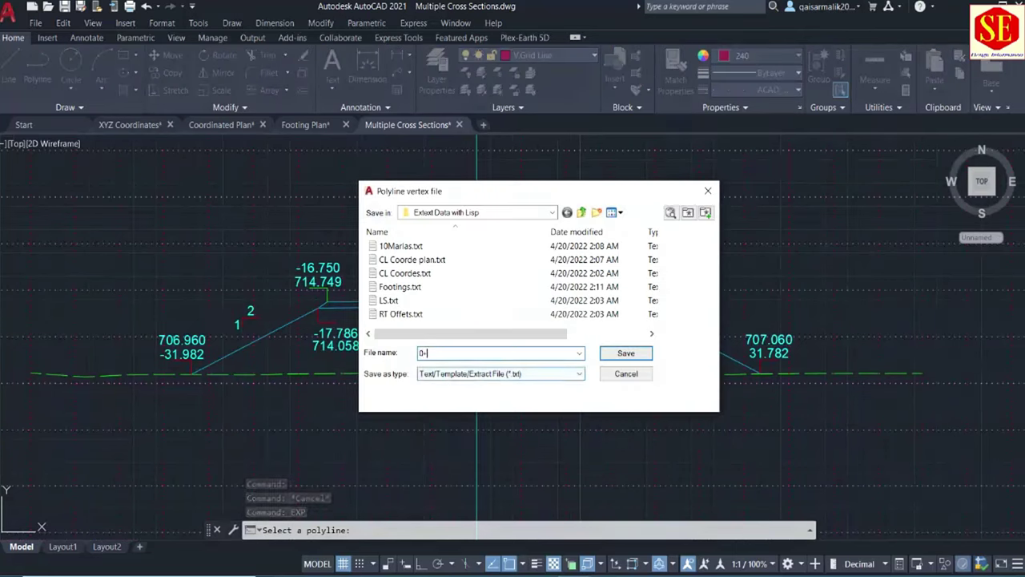
type("100 nsl")
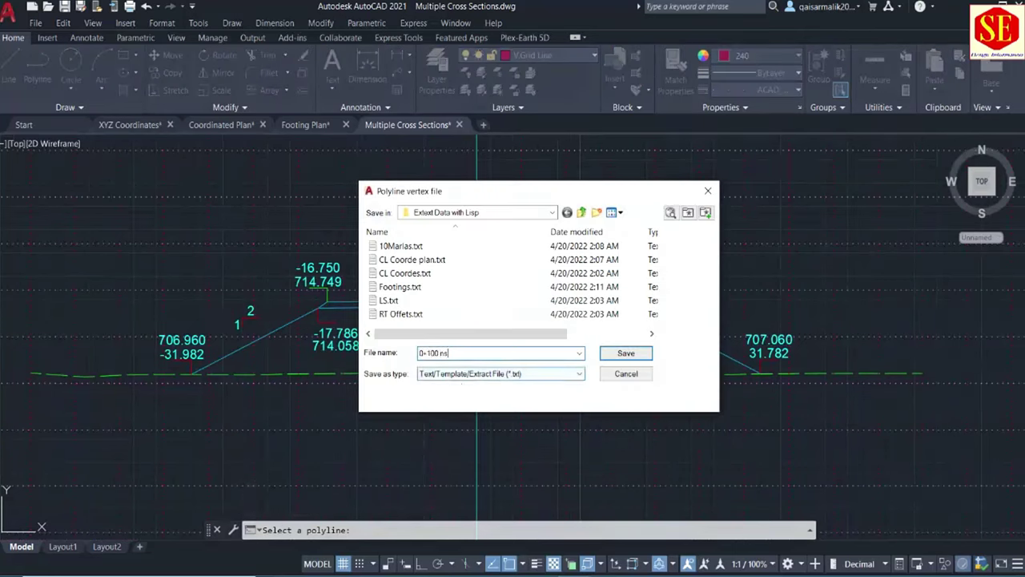
left_click(625, 353)
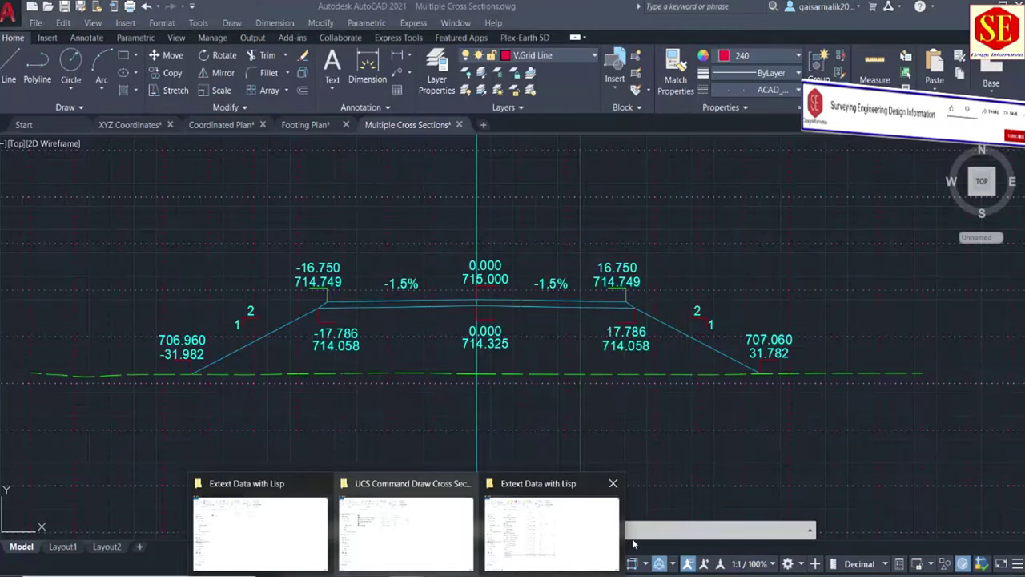
Step: Open 0+100 nsl.txt from the Extext Data with Lisp folder in Notepad
left_click(260, 549)
double_click(173, 471)
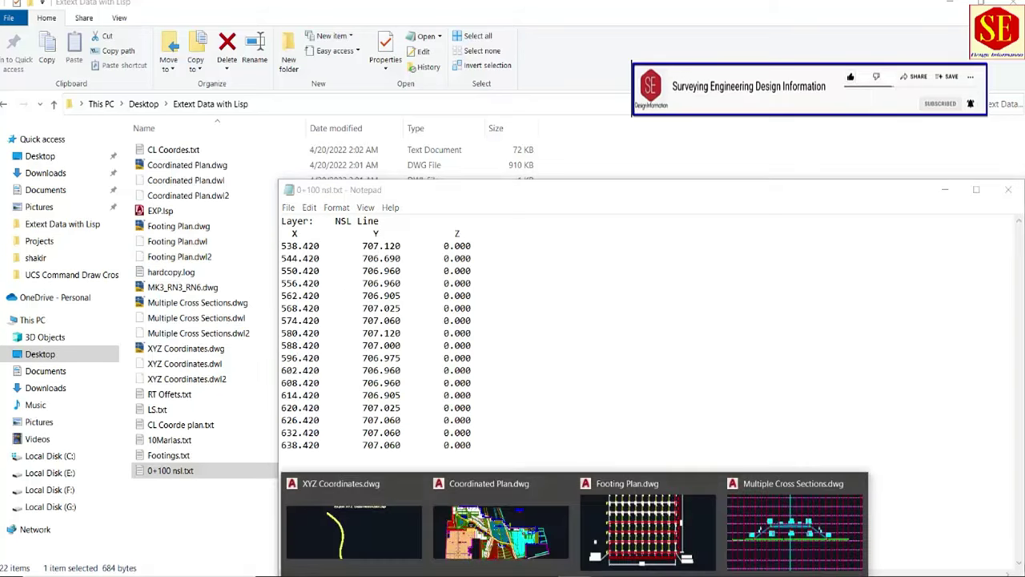
Step: Run EXP on the road surface polyline and save its vertices as Sg +100
left_click(801, 520)
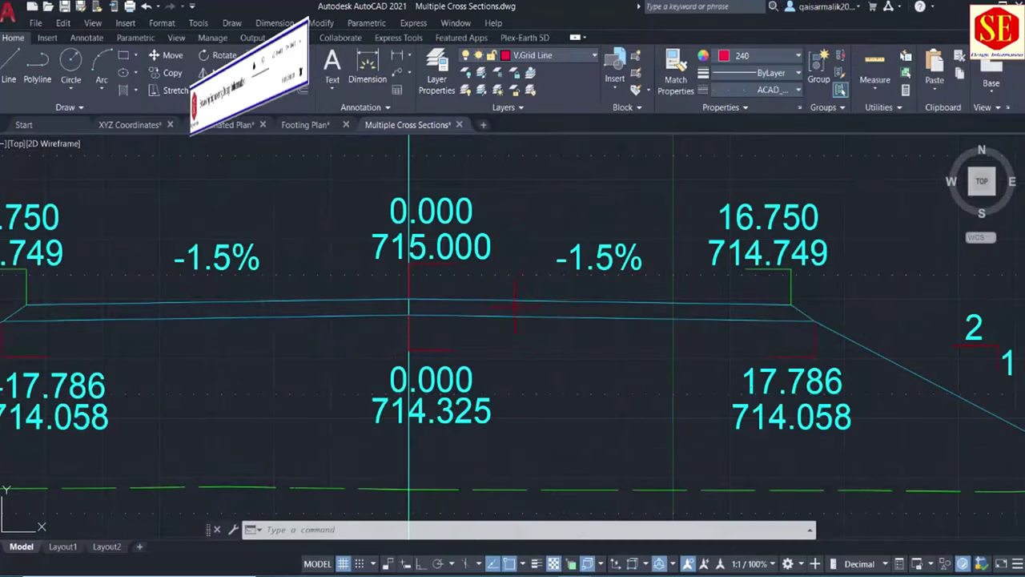
type("ex")
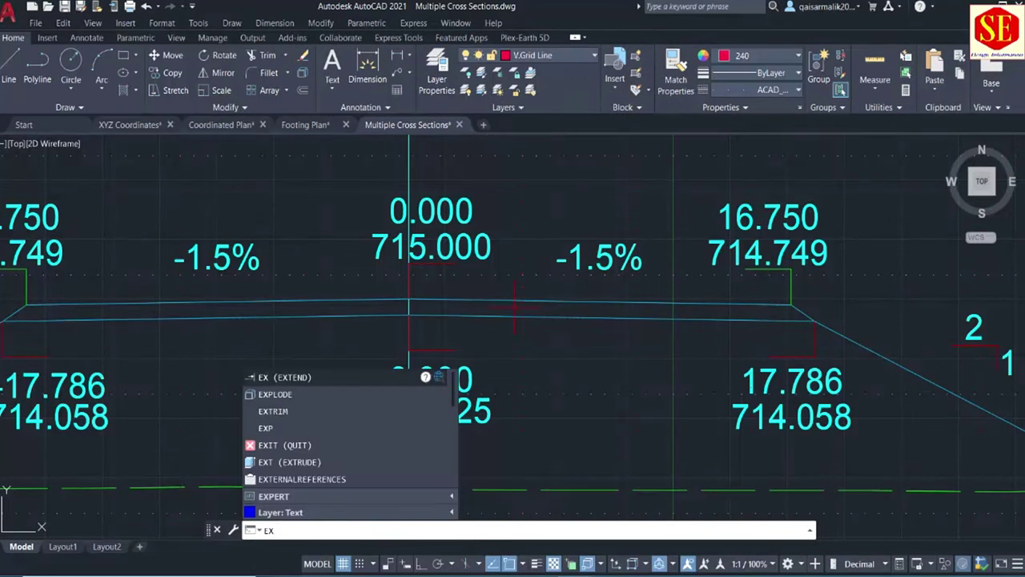
type("p")
key("Return")
left_click(499, 301)
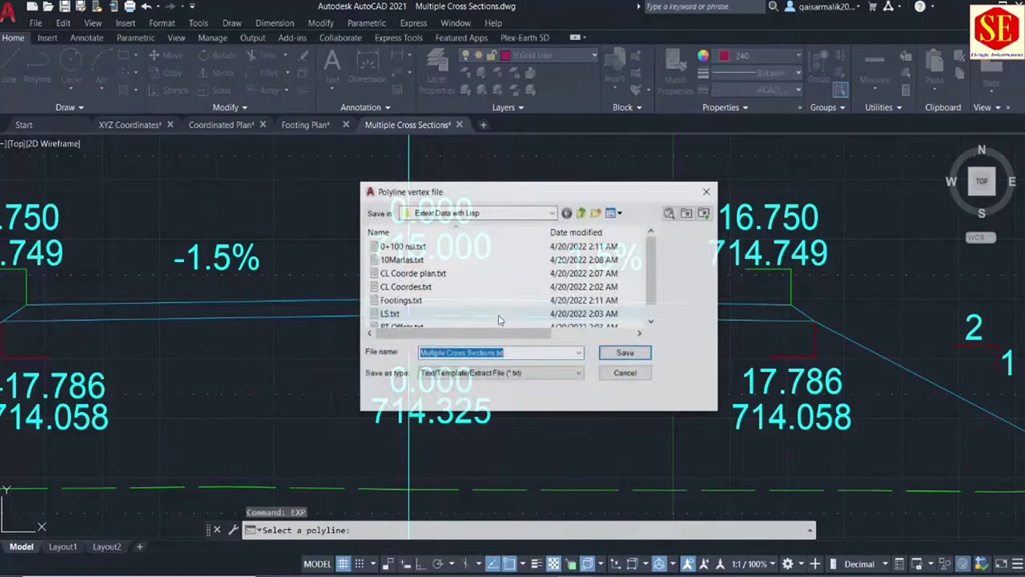
type("Sg +100")
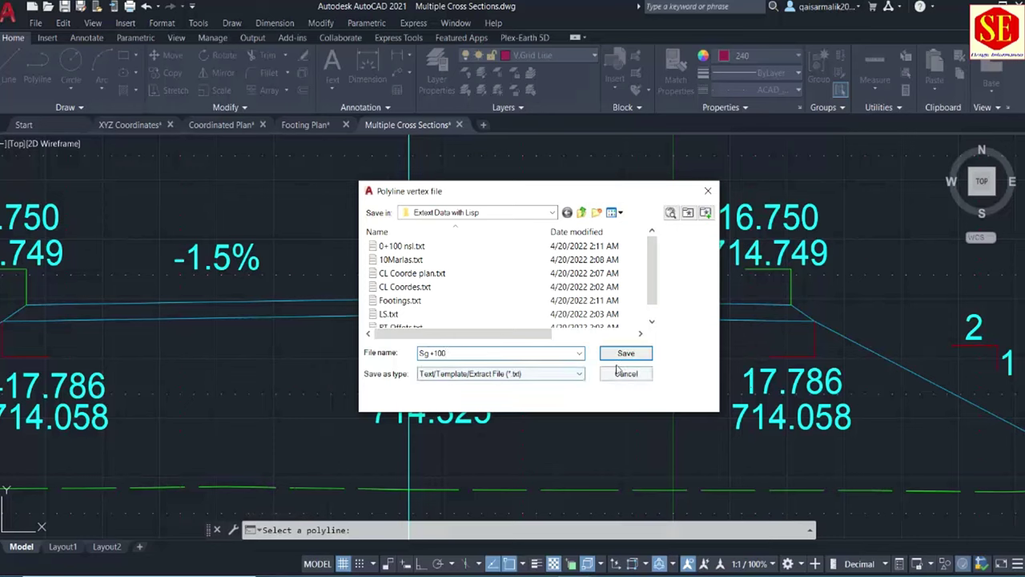
left_click(625, 352)
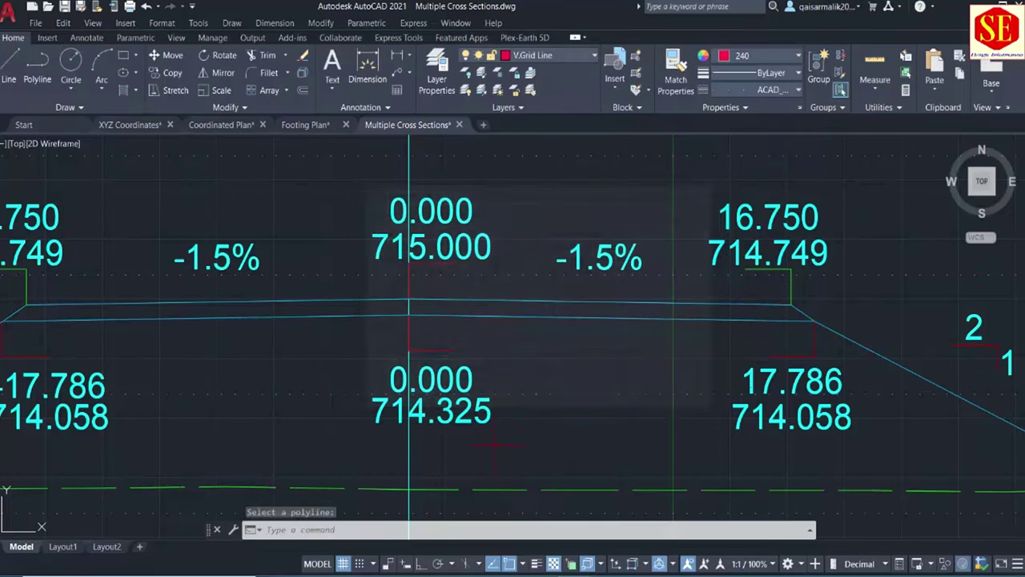
Step: Open Sg +100.txt from the exports folder and bring its Notepad window to the front
left_click(510, 570)
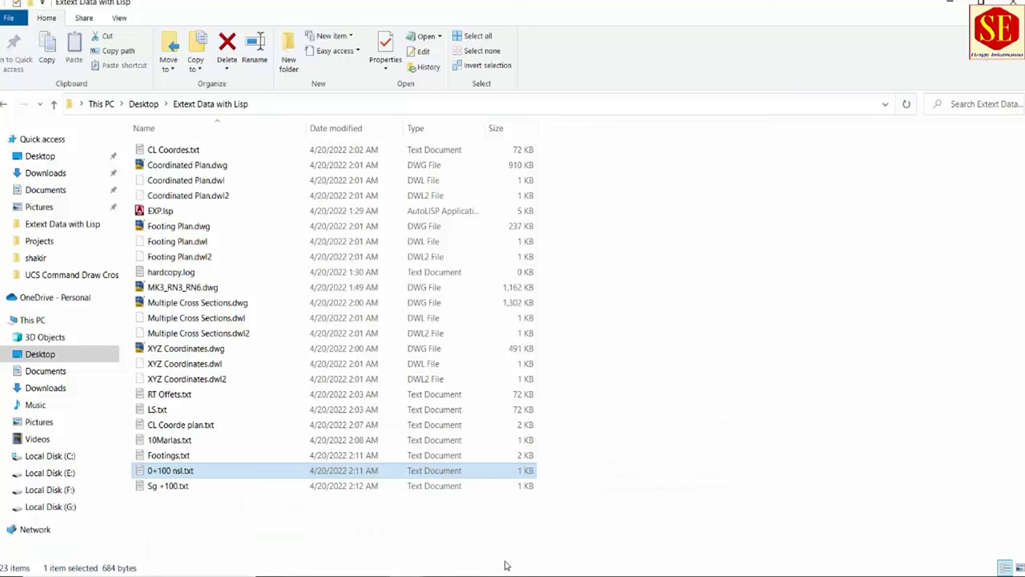
double_click(171, 488)
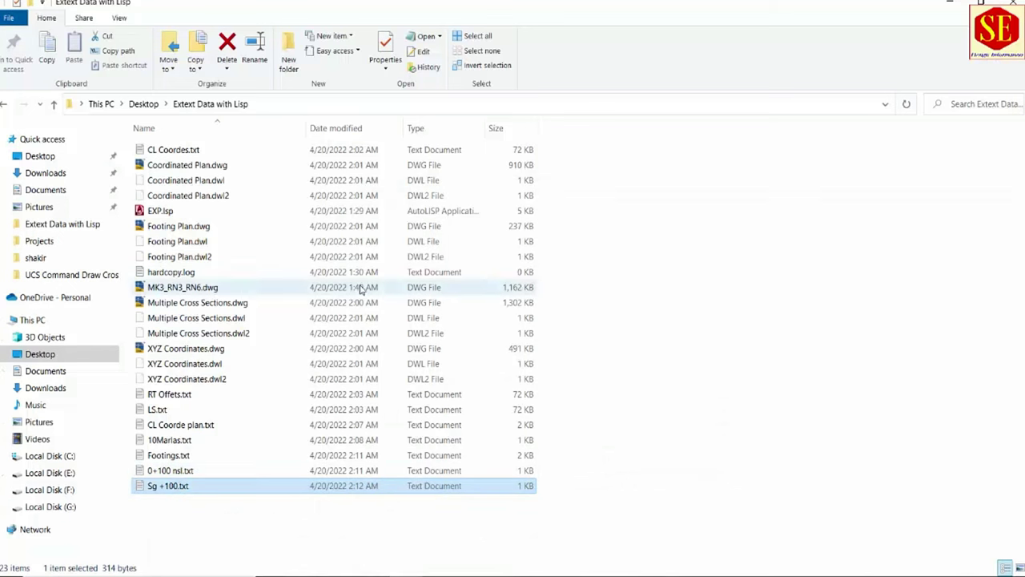
left_click(772, 542)
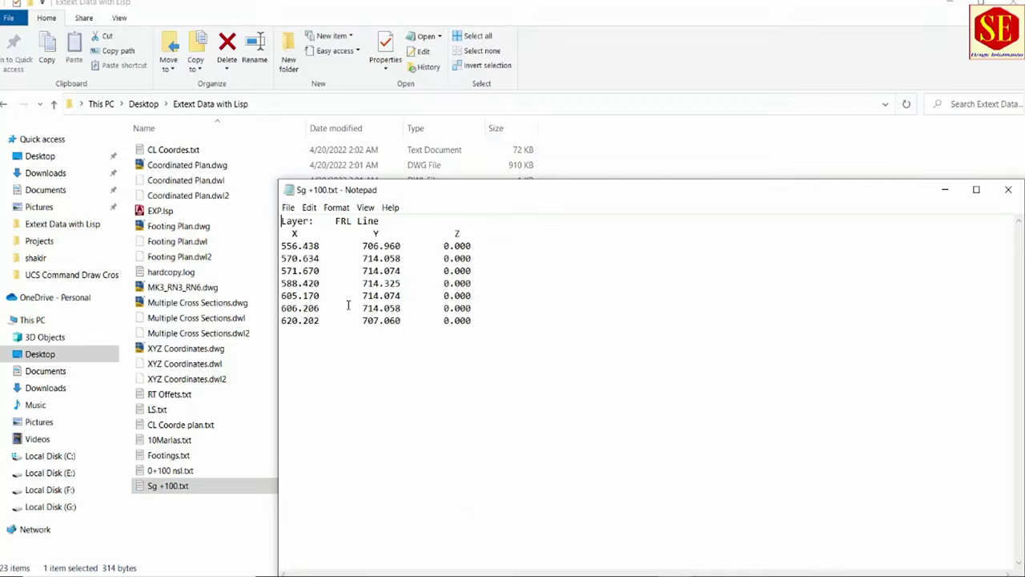
Step: Close the Sg +100.txt listing and return to the Multiple Cross Sections drawing in AutoCAD
left_click(1008, 189)
left_click(771, 520)
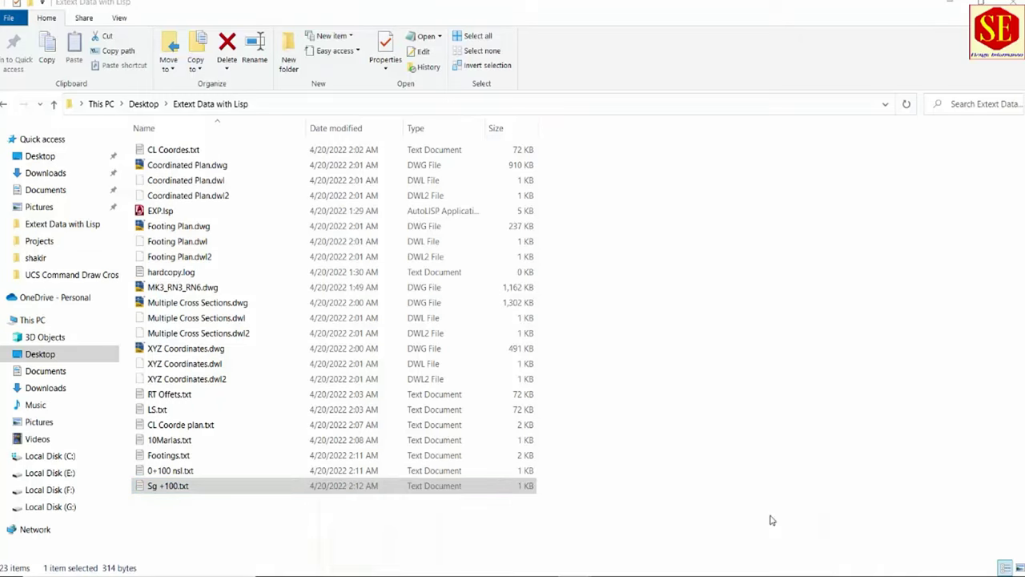
Step: Zoom in and out across the Multiple Cross Sections drawing
scroll(507, 240, "down", 3)
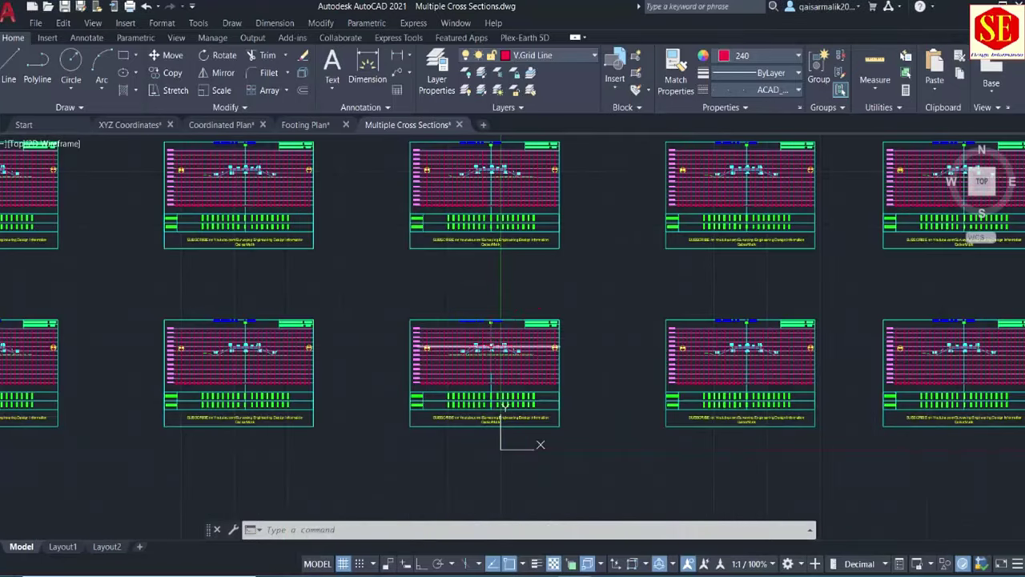
scroll(507, 240, "down", 2)
scroll(507, 240, "down", 4)
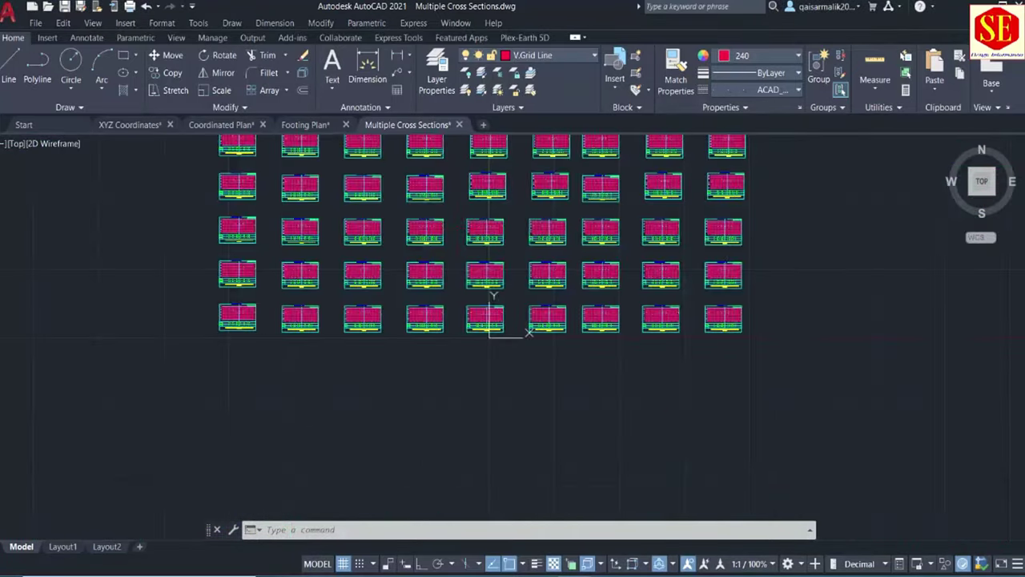
scroll(505, 240, "up", 8)
scroll(316, 304, "up", 2)
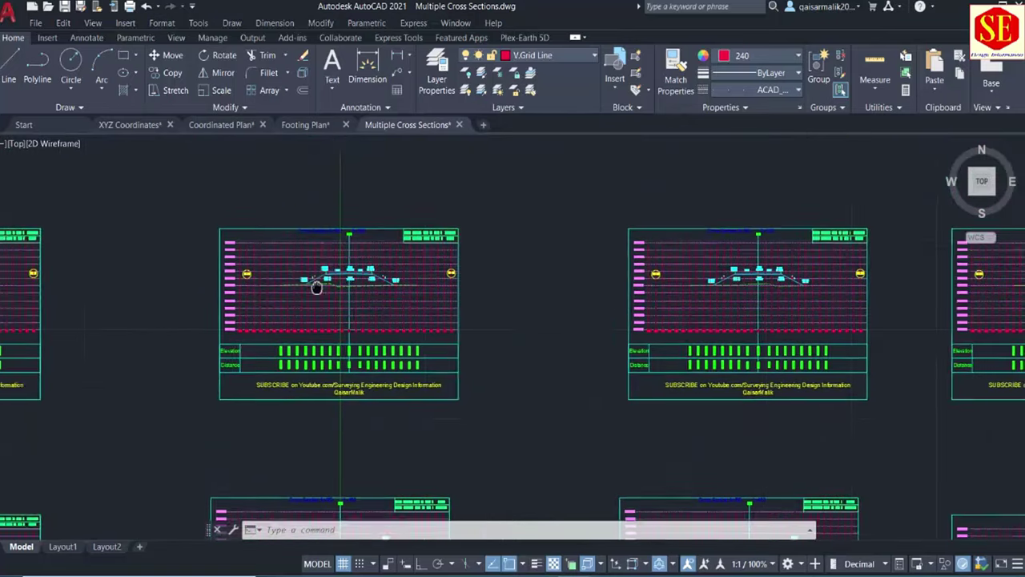
scroll(316, 304, "up", 3)
scroll(336, 401, "up", 1)
scroll(417, 401, "down", 4)
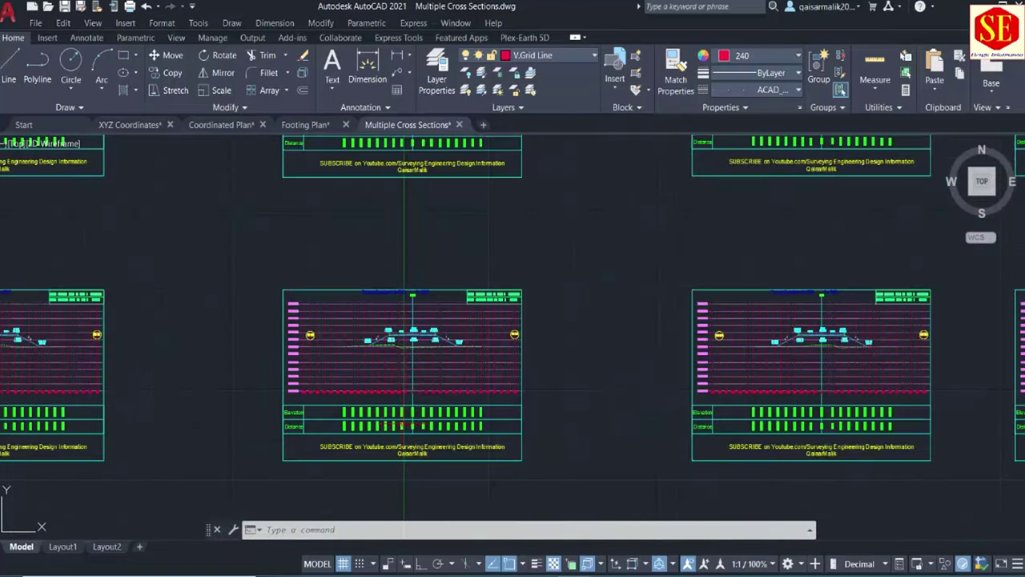
scroll(416, 320, "up", 1)
scroll(492, 313, "up", 3)
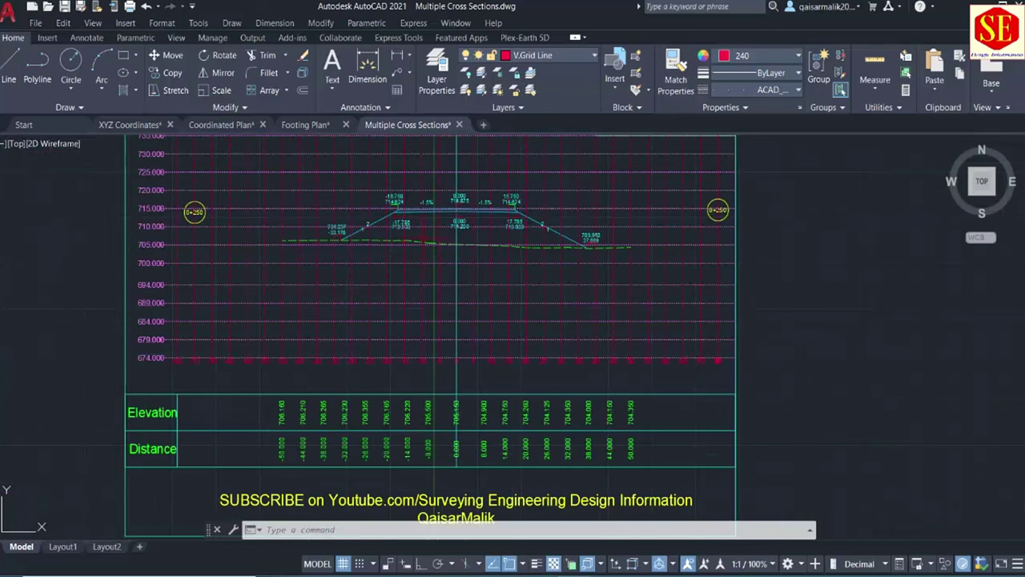
scroll(573, 311, "down", 2)
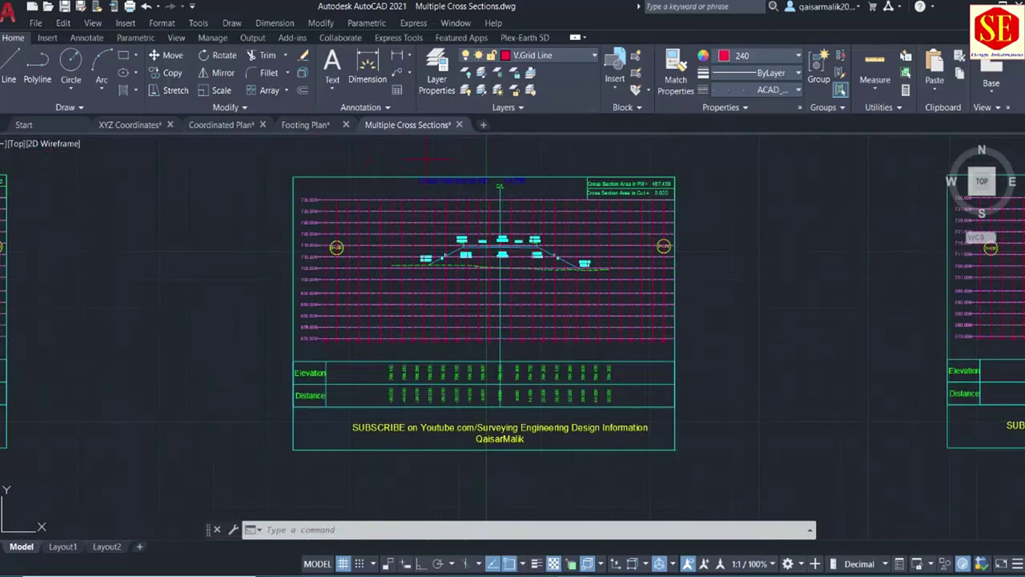
Step: Glance at the Footing Plan drawing, then return to Multiple Cross Sections
left_click(305, 125)
scroll(529, 276, "down", 3)
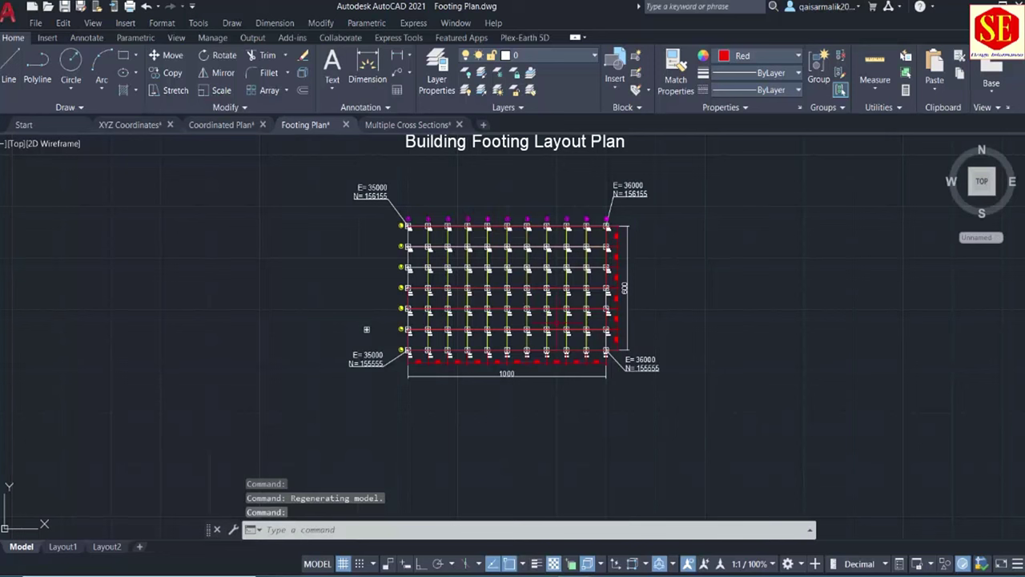
left_click(407, 125)
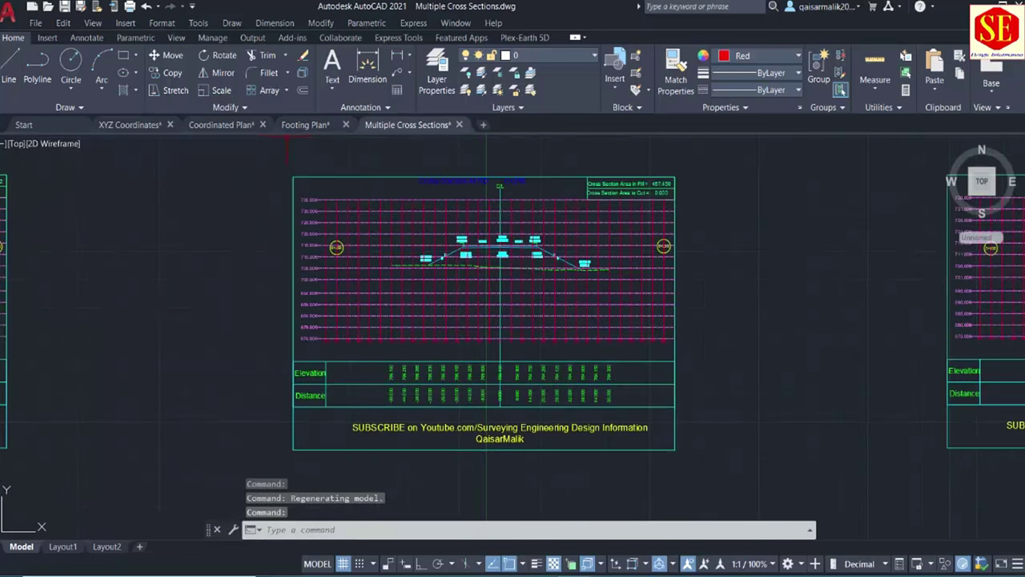
Step: Pan the Coordinated Plan past Community Club, Markaz, Rachna Block and Commercial
left_click(224, 125)
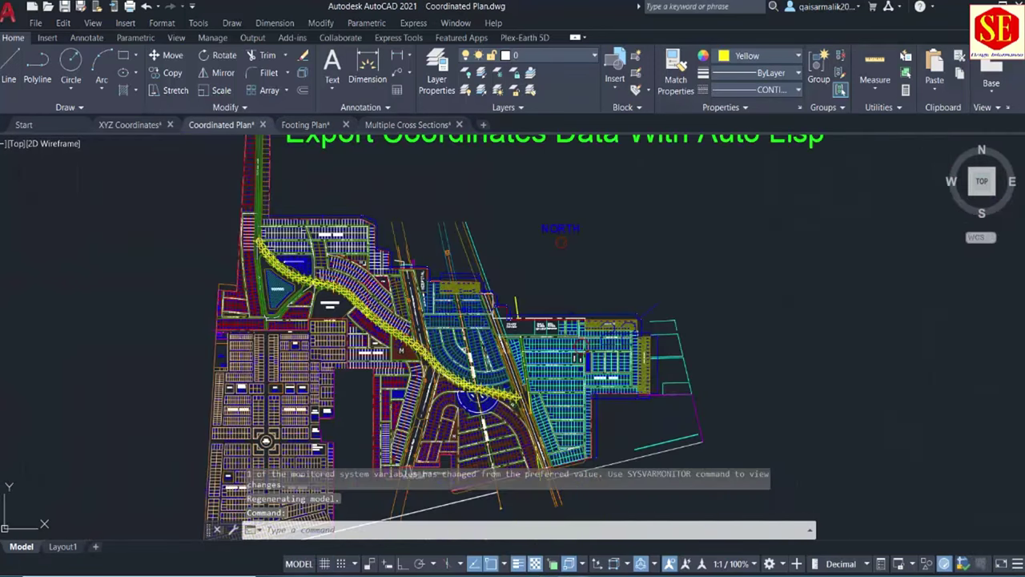
scroll(385, 328, "up", 3)
scroll(384, 329, "up", 2)
scroll(384, 328, "up", 2)
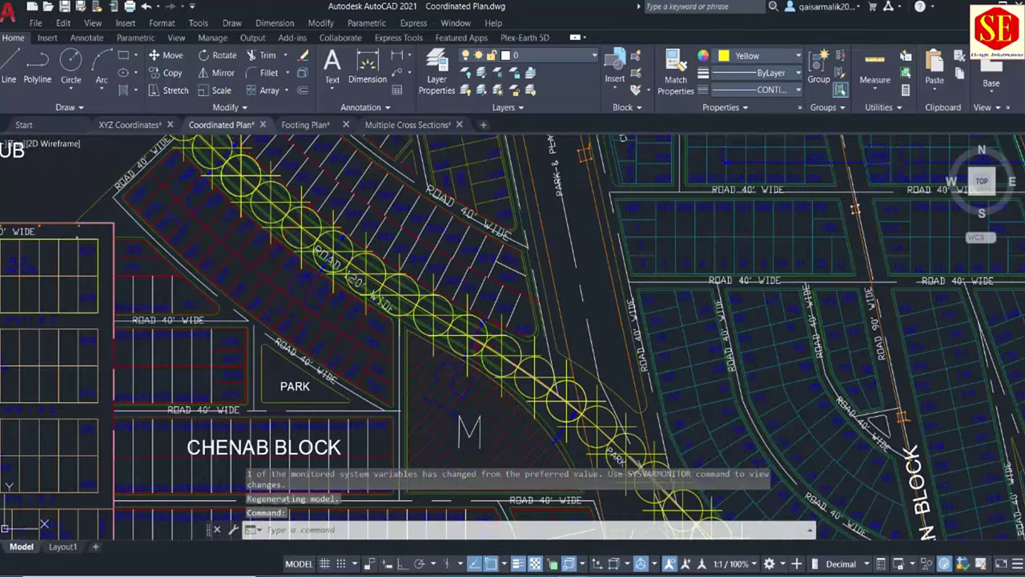
middle_click_drag(241, 152, 353, 269)
scroll(353, 268, "down", 2)
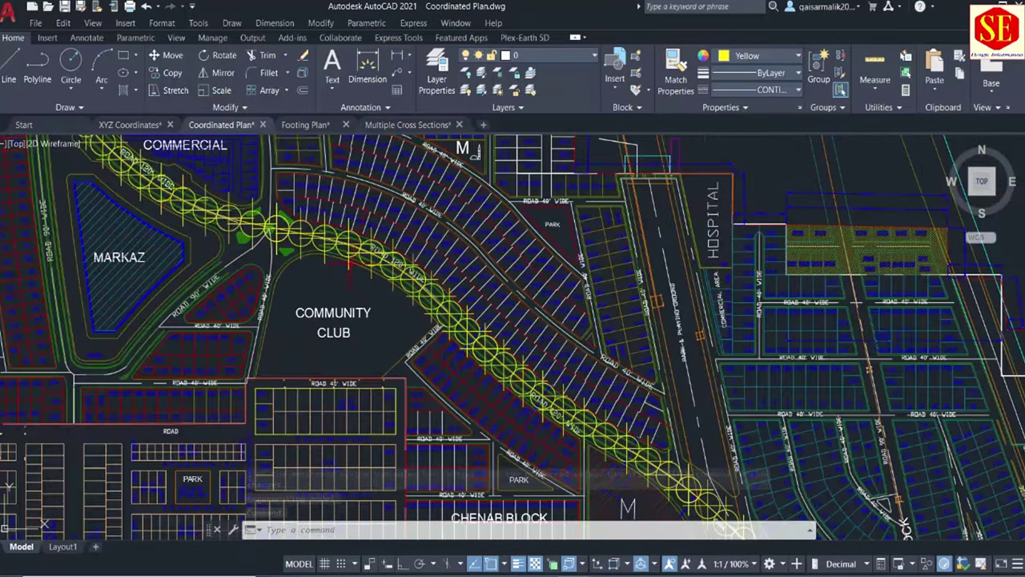
middle_click_drag(221, 218, 527, 393)
Step: Bring up the XYZ Coordinates drawing and zoom into the curved road centreline
left_click(129, 124)
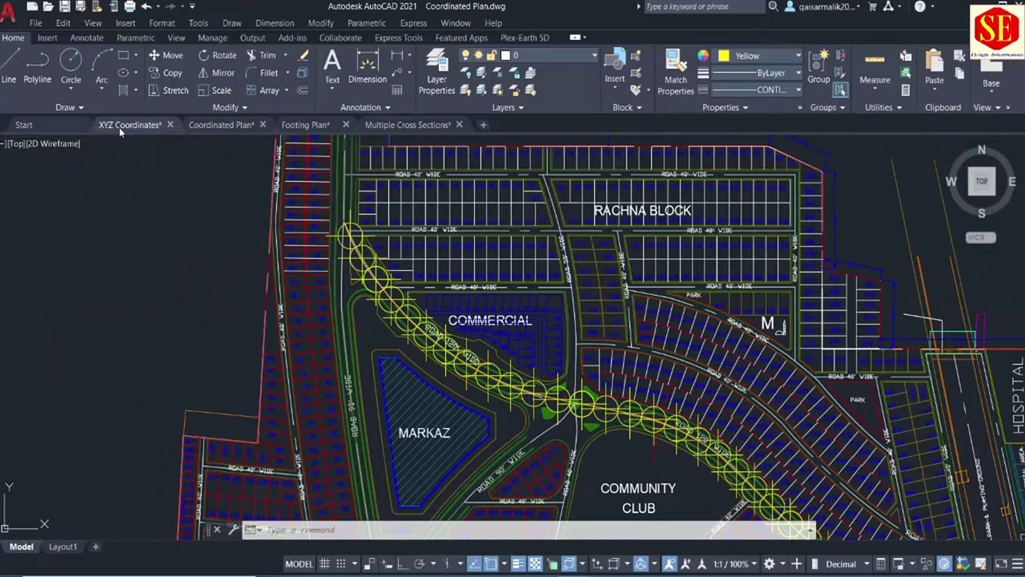
scroll(410, 288, "up", 3)
scroll(410, 288, "up", 1)
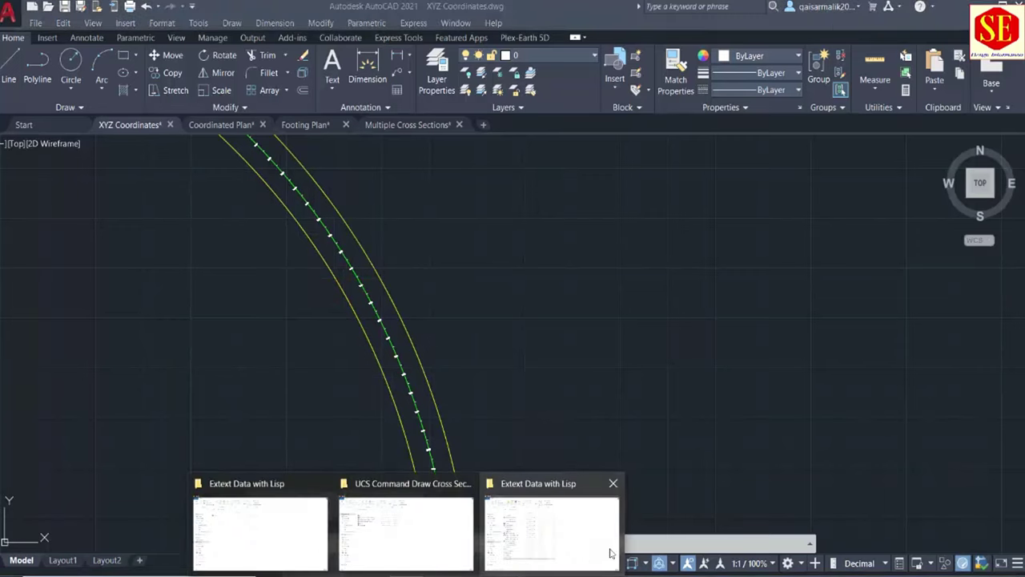
Step: In the Extext Data with Lisp folder, preview CL Coorde plan.txt in Notepad and close it
left_click(544, 536)
left_click_drag(125, 398, 217, 518)
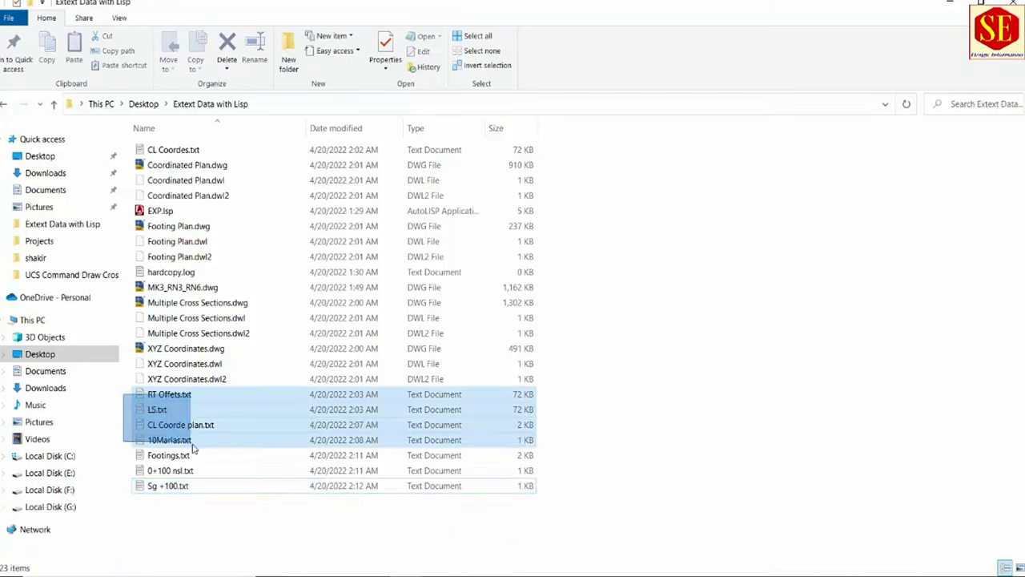
left_click(701, 446)
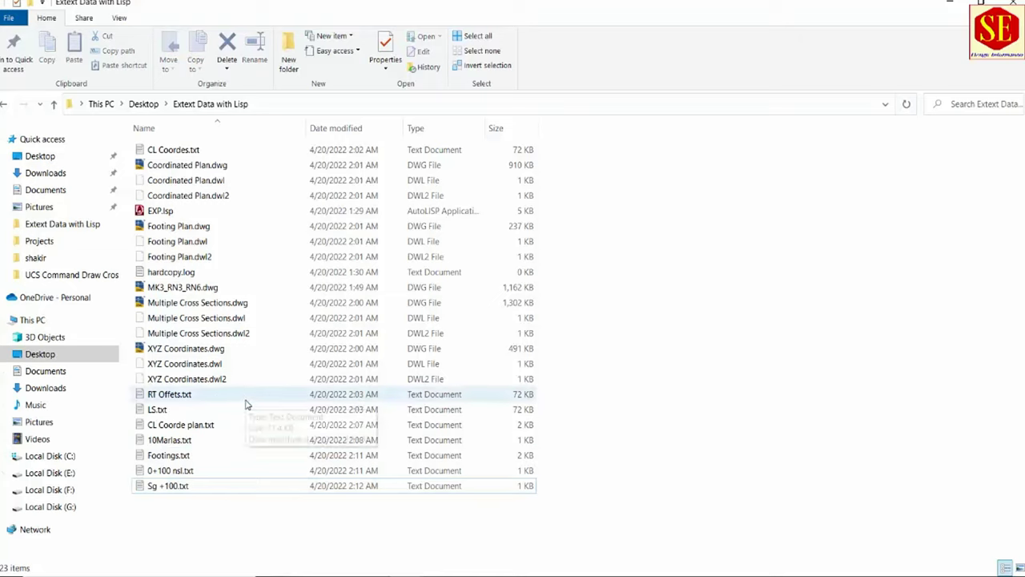
double_click(176, 428)
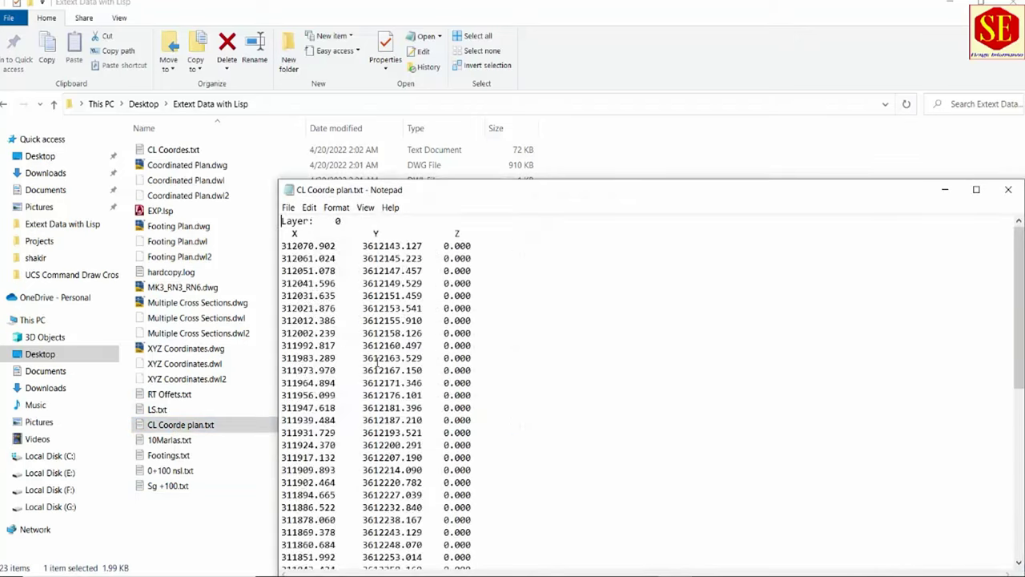
scroll(397, 345, "down", 5)
left_click(1006, 190)
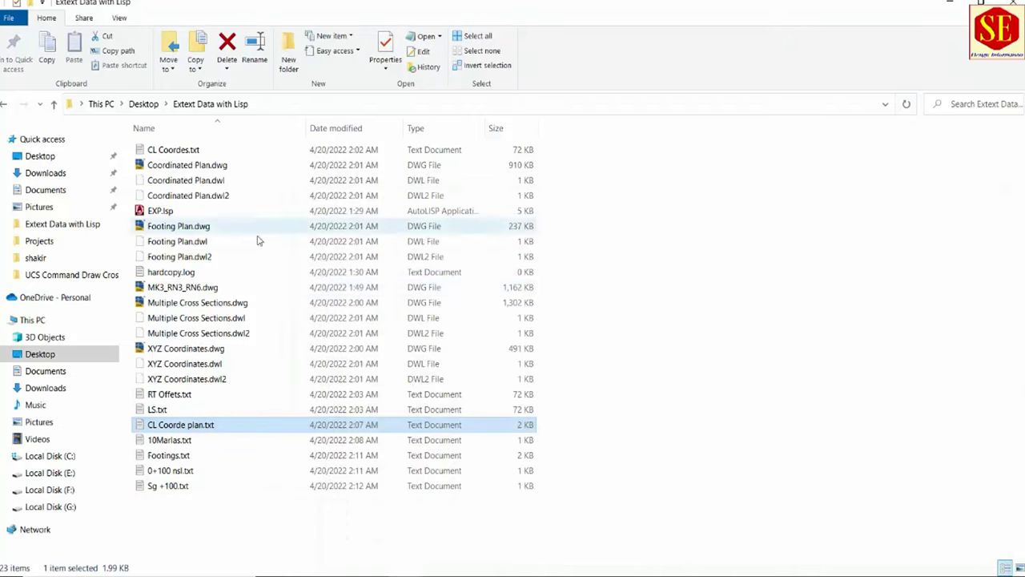
Step: Open CL Coordes.txt and scroll through its Road Cl XYZ listing
double_click(184, 149)
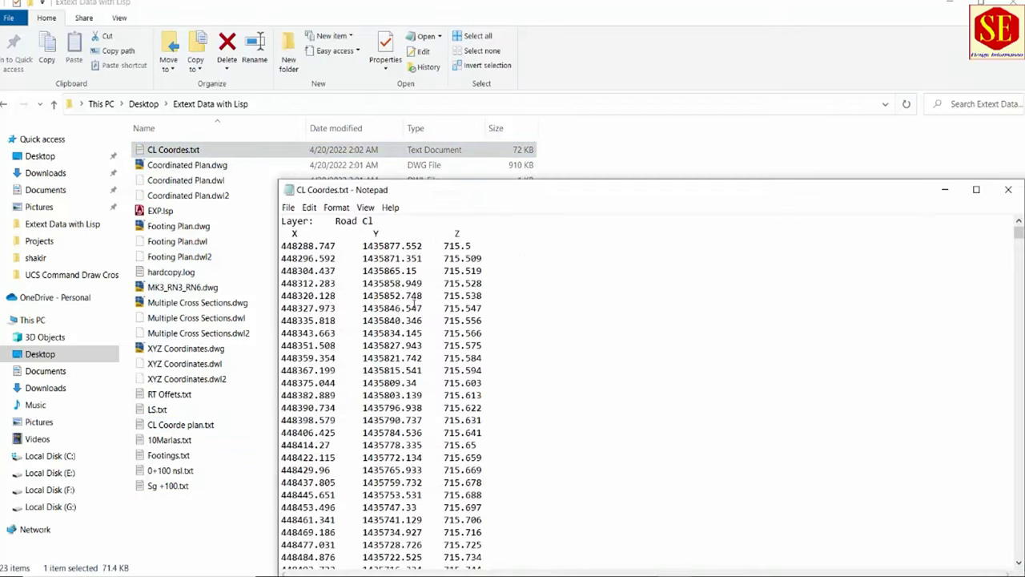
scroll(424, 304, "down", 13)
scroll(425, 304, "down", 9)
scroll(424, 305, "down", 8)
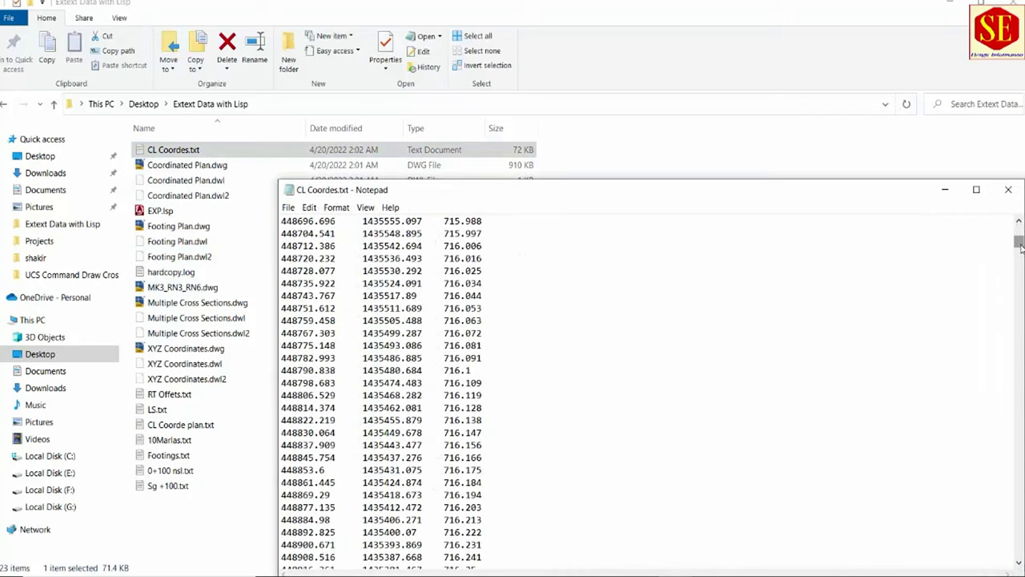
left_click_drag(1020, 249, 1018, 272)
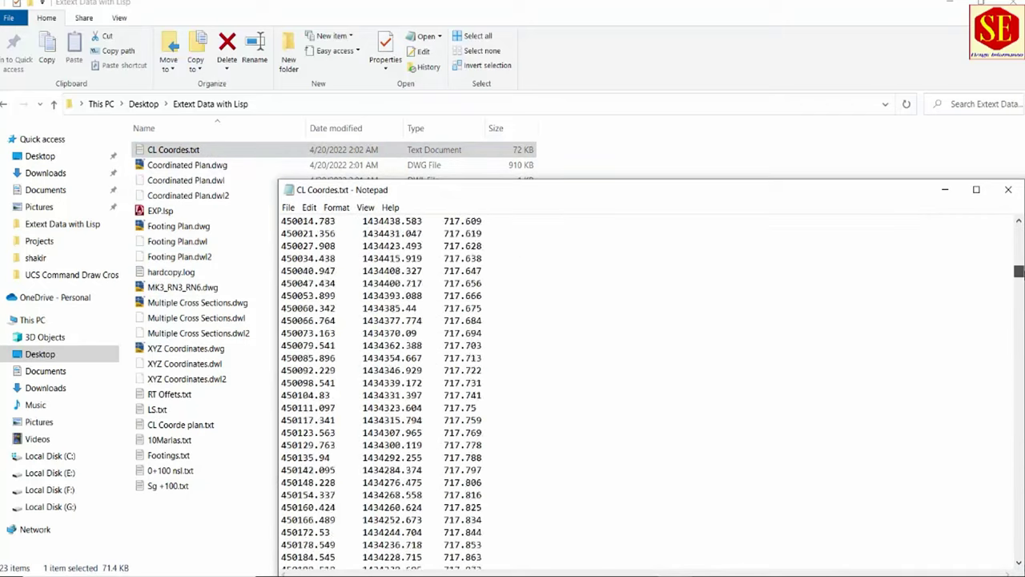
scroll(662, 372, "up", 3)
scroll(663, 372, "up", 9)
scroll(662, 373, "up", 10)
scroll(662, 373, "up", 10)
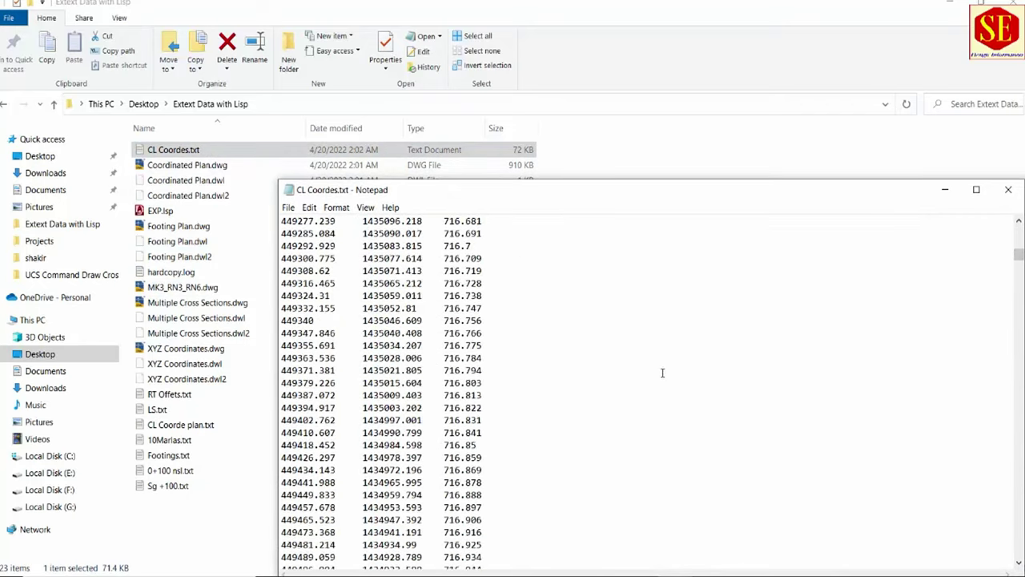
scroll(662, 372, "up", 5)
left_click_drag(1020, 253, 1020, 224)
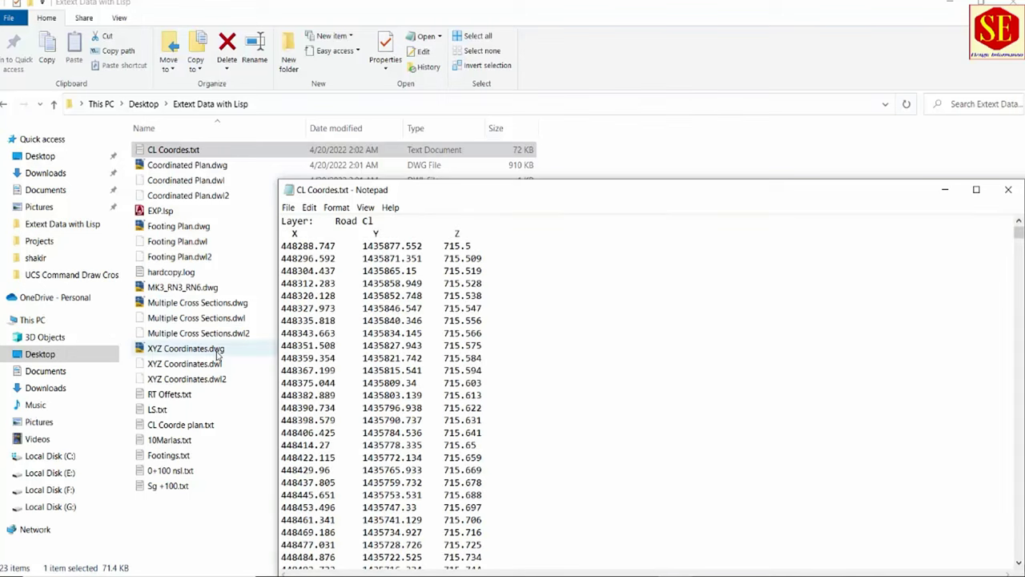
Step: Copy all of the coordinate text and switch to the Excel workbook
key("ctrl+a")
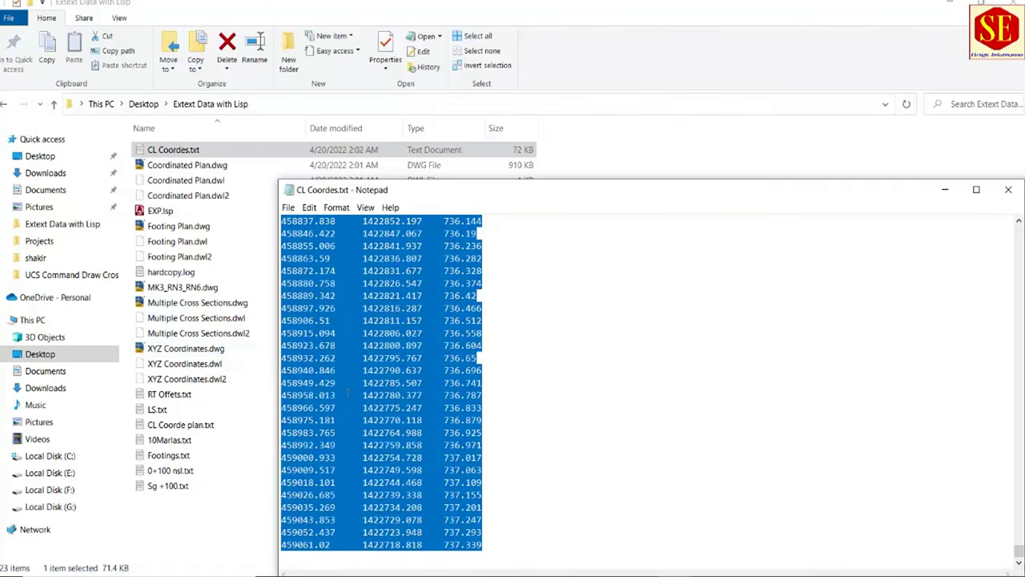
right_click(394, 253)
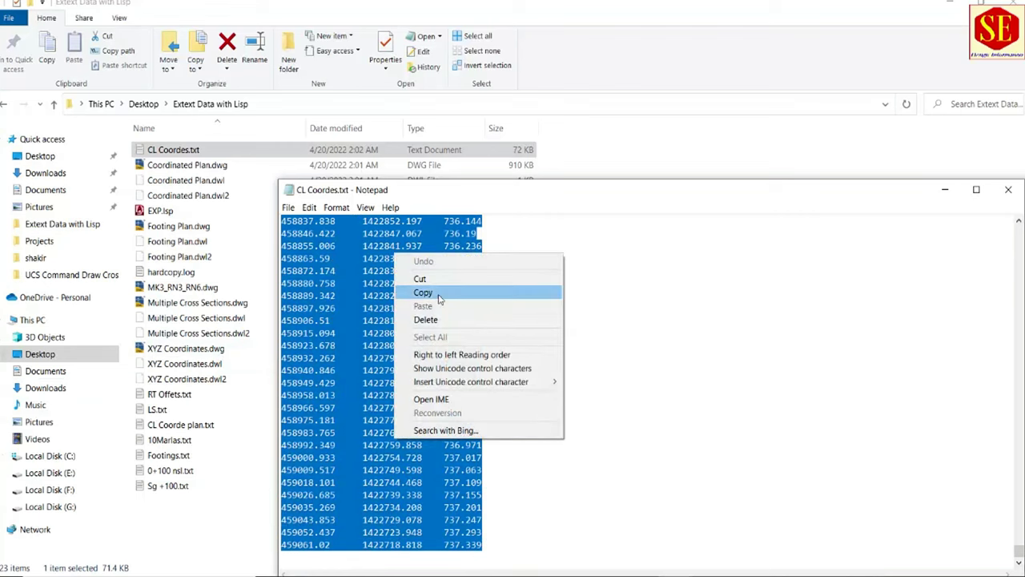
left_click(438, 293)
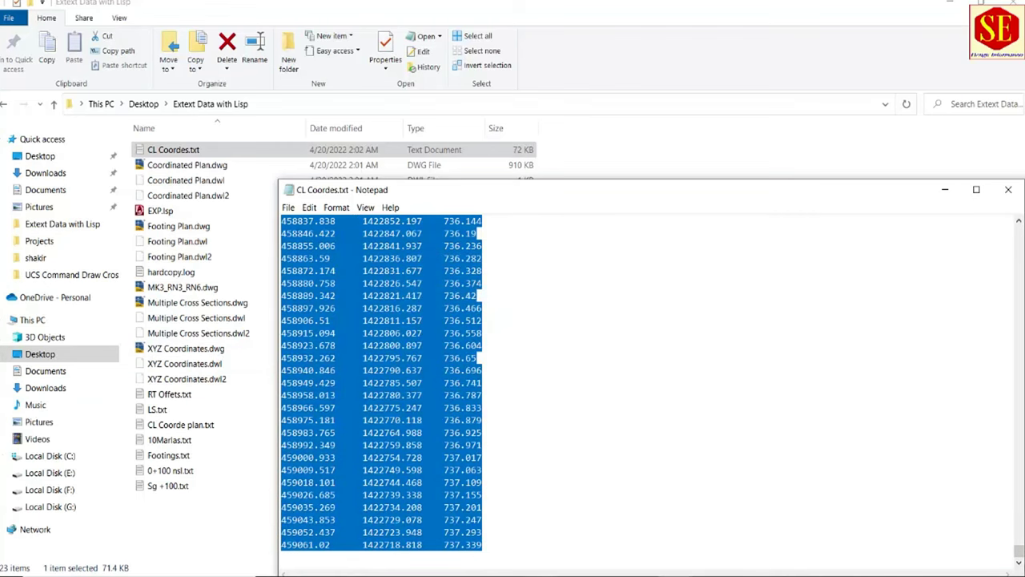
key("alt+Tab")
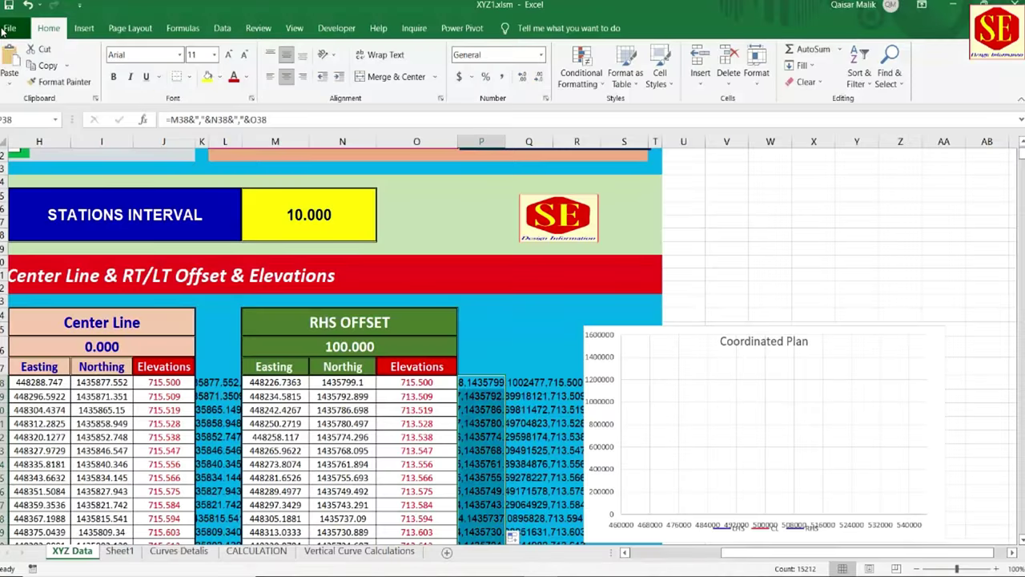
Step: Create a blank workbook and paste the Road Cl coordinate listing at B4
left_click(10, 28)
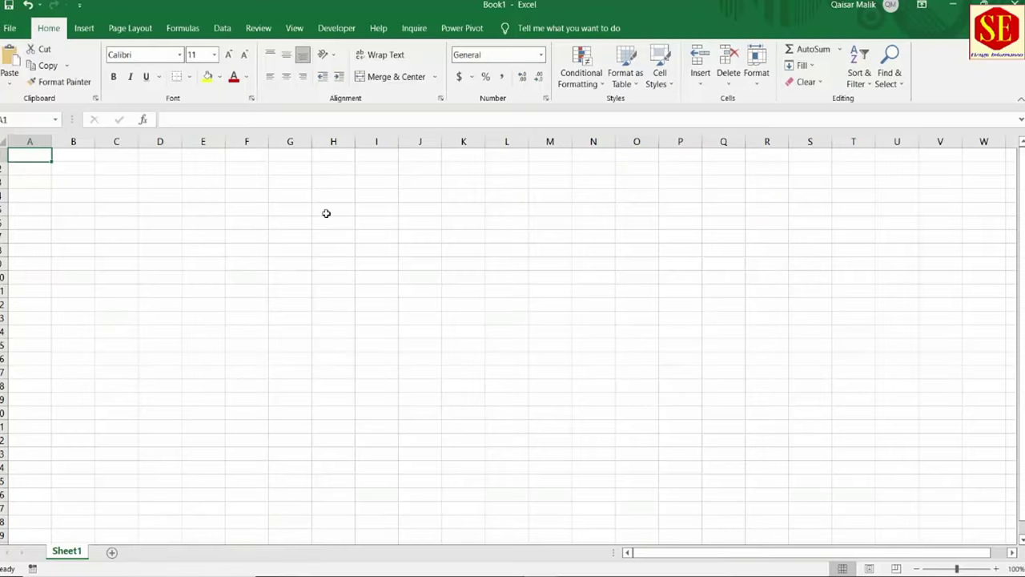
left_click(78, 197)
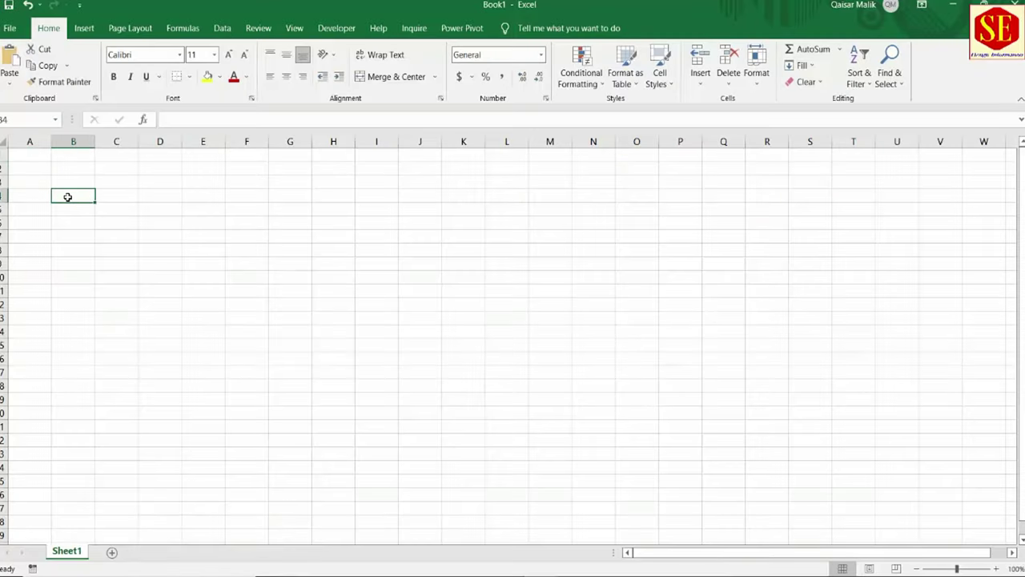
right_click(69, 199)
left_click(95, 258)
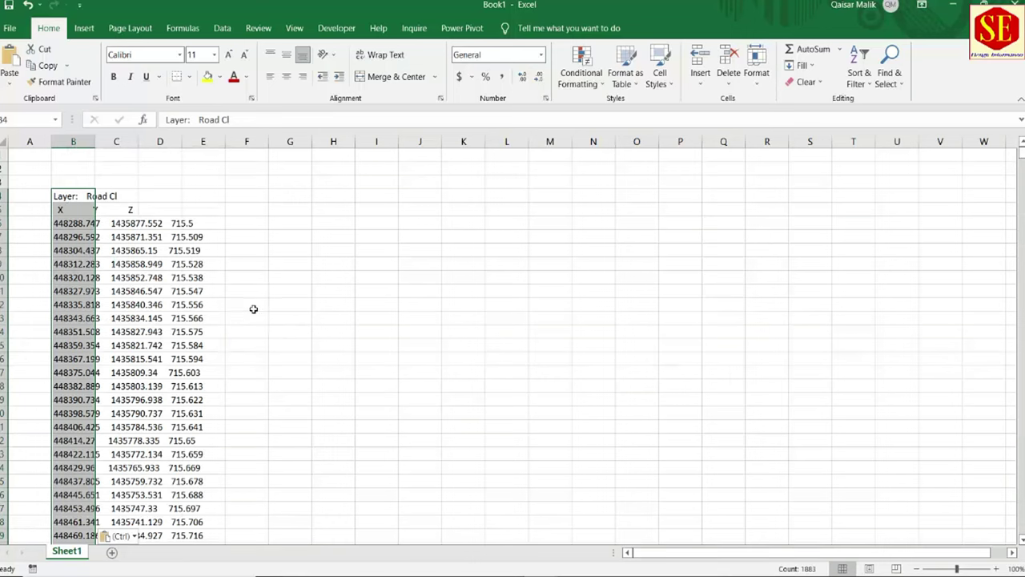
Step: Select the coordinate lines in column B from B6 down to the last row
left_click(303, 250)
left_click(463, 250)
left_click(76, 224)
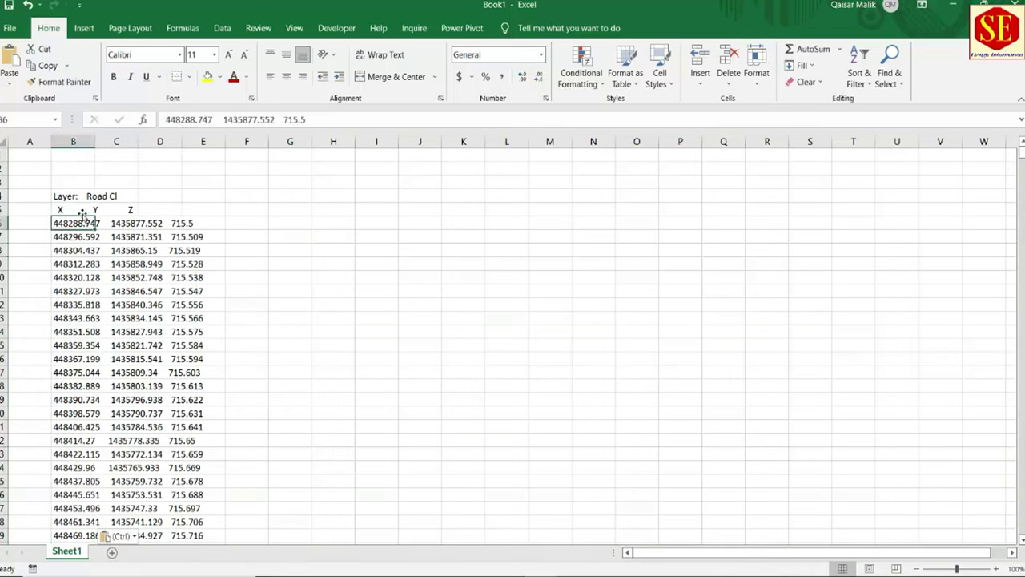
left_click_drag(80, 228, 92, 538)
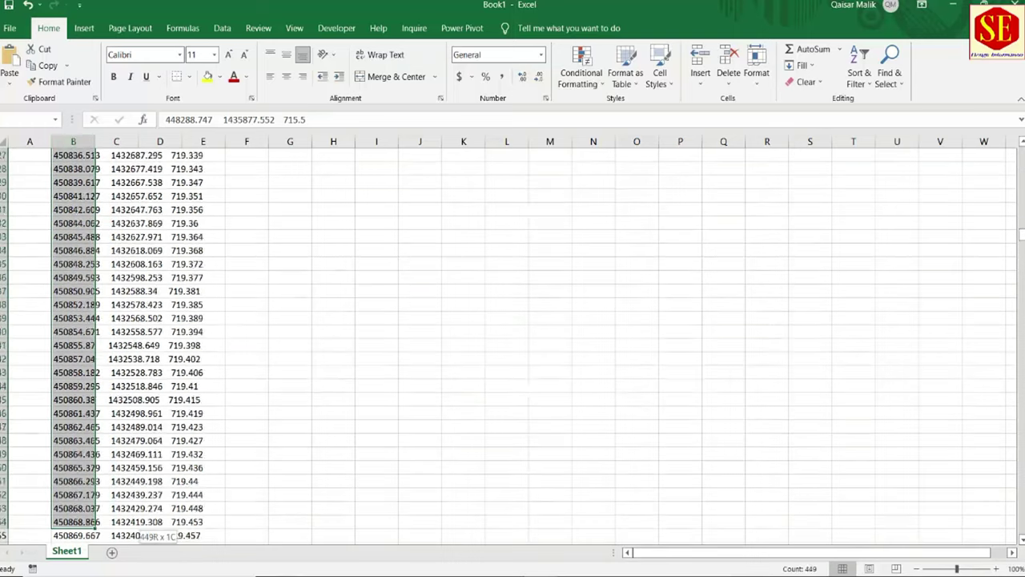
mouse_move(92, 538)
left_mouse_down()
mouse_move(137, 538)
mouse_move(100, 534)
mouse_move(89, 550)
mouse_move(83, 521)
left_mouse_up()
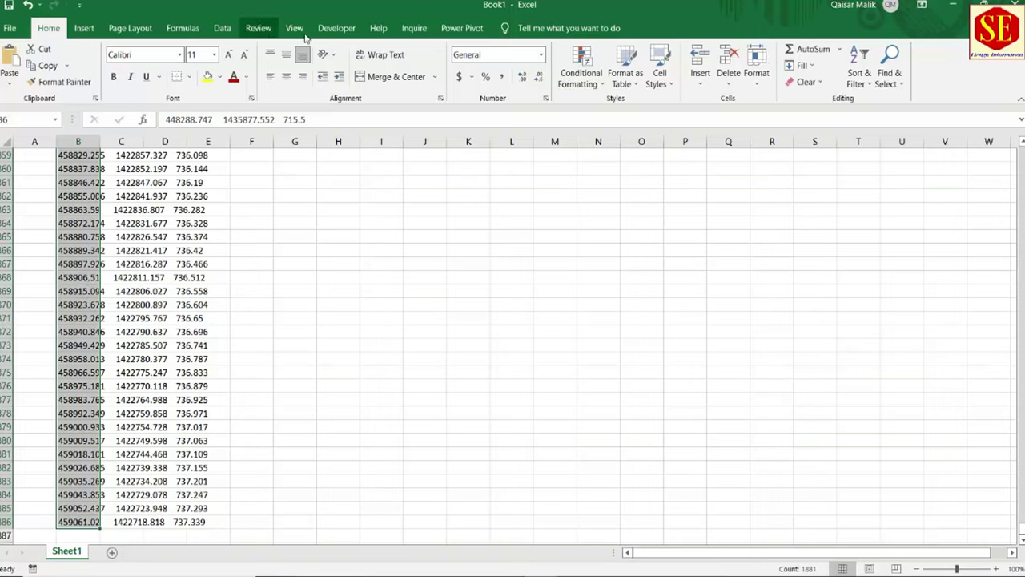
left_click(222, 29)
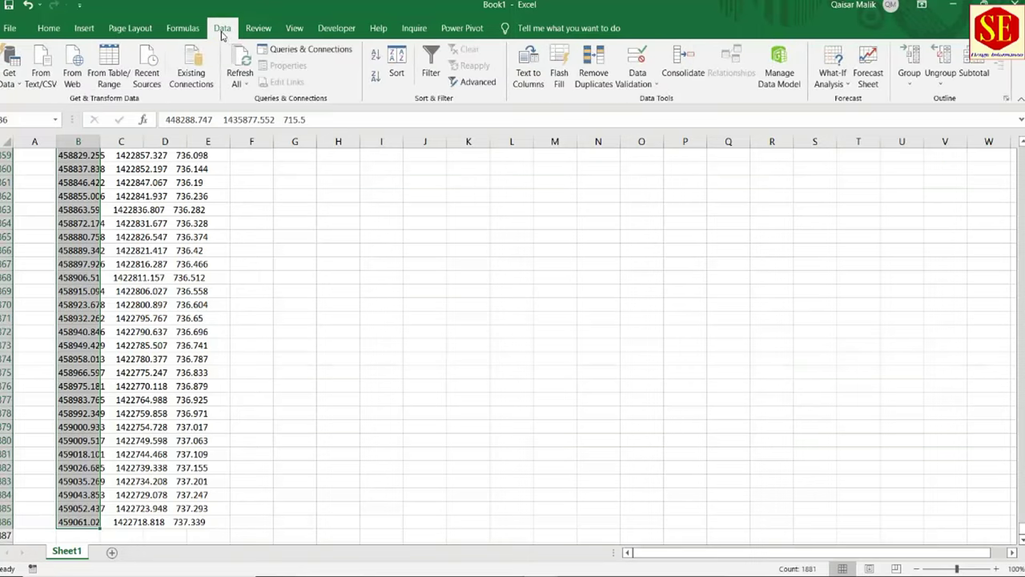
Step: Split the coordinate text into X, Y and Z columns B–D with fixed-width Text to Columns
left_click(528, 72)
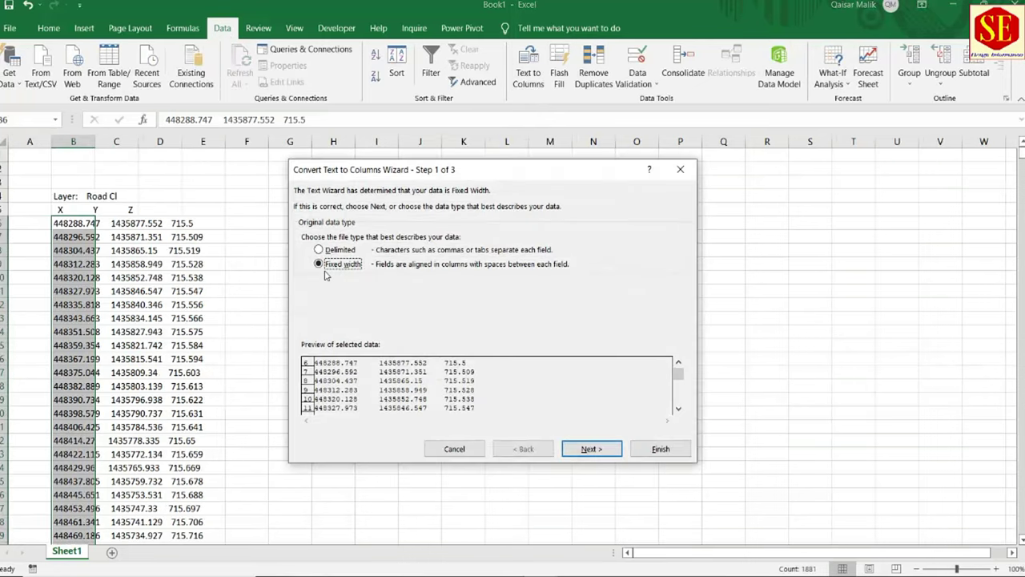
left_click(591, 450)
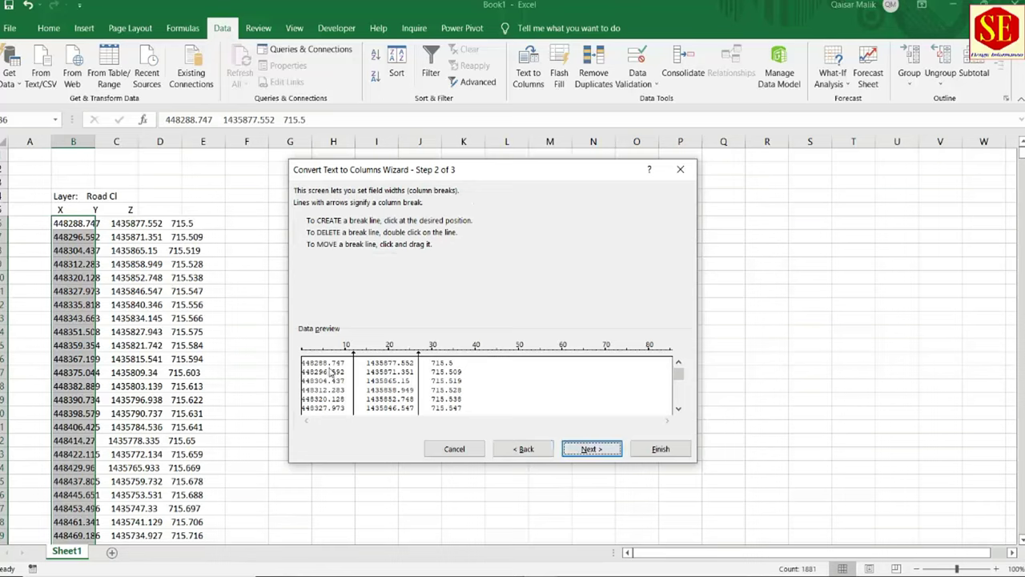
left_click(468, 363)
left_click(569, 447)
left_click(660, 448)
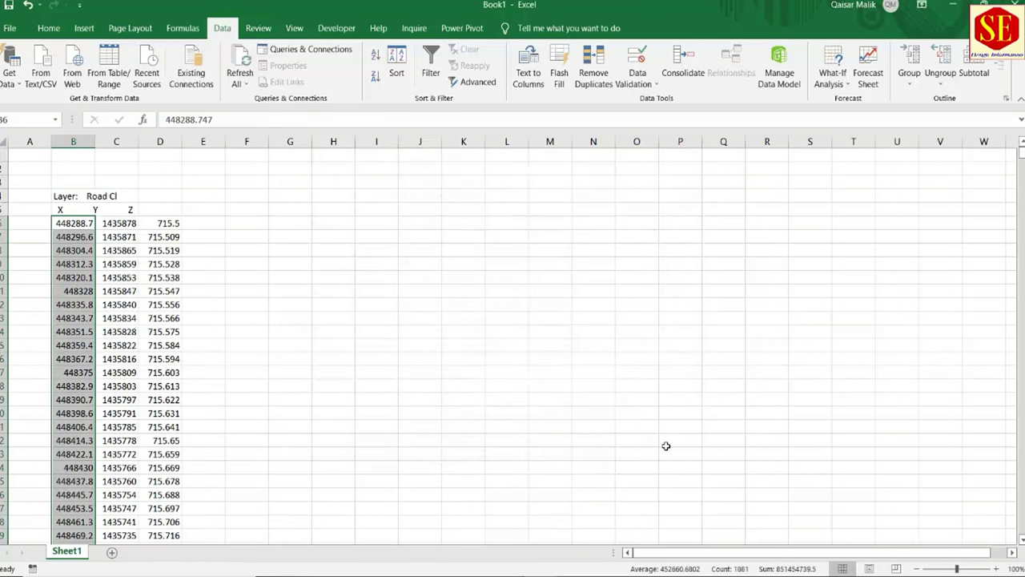
left_click(250, 359)
left_click(88, 223)
key("Right")
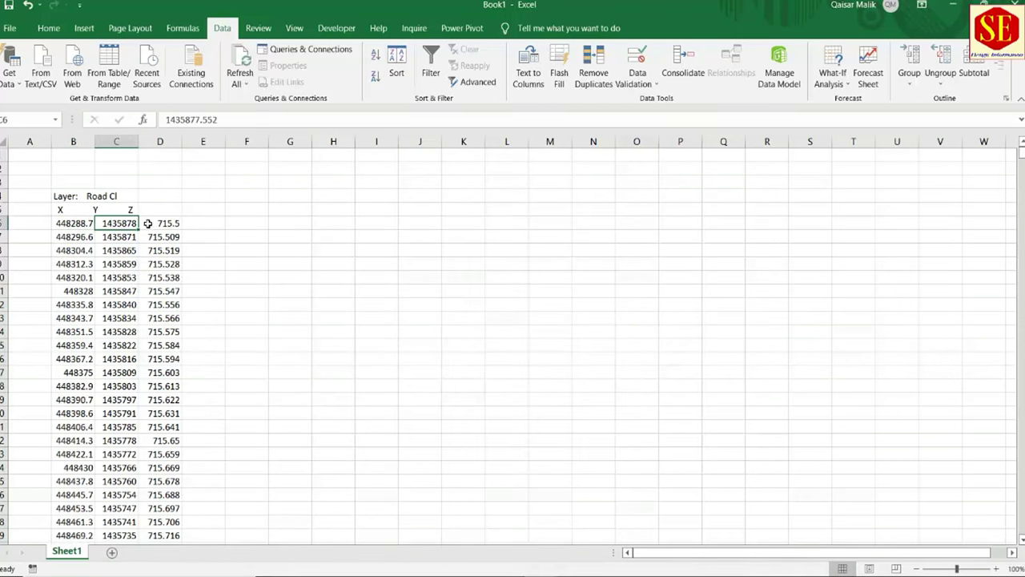
key("Right")
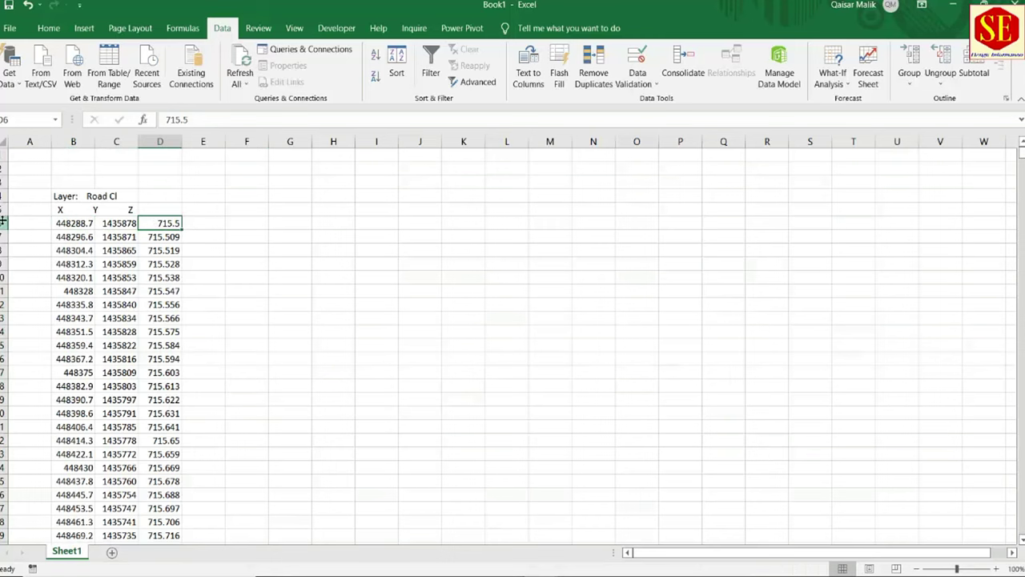
Step: Set the coordinate rows from row 6 downward to a height of 25
left_click_drag(3, 221, 4, 513)
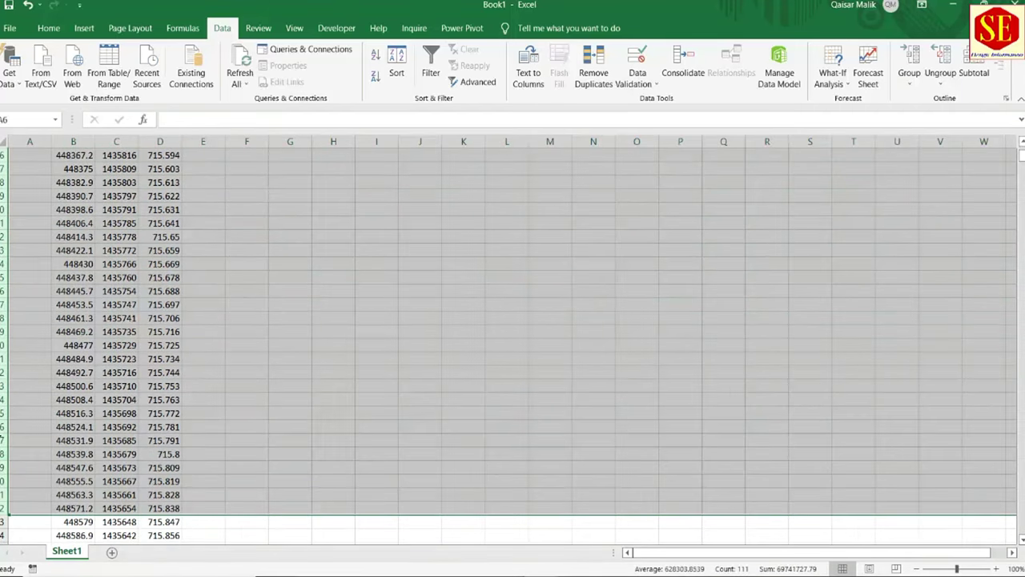
right_click(4, 497)
left_click(24, 394)
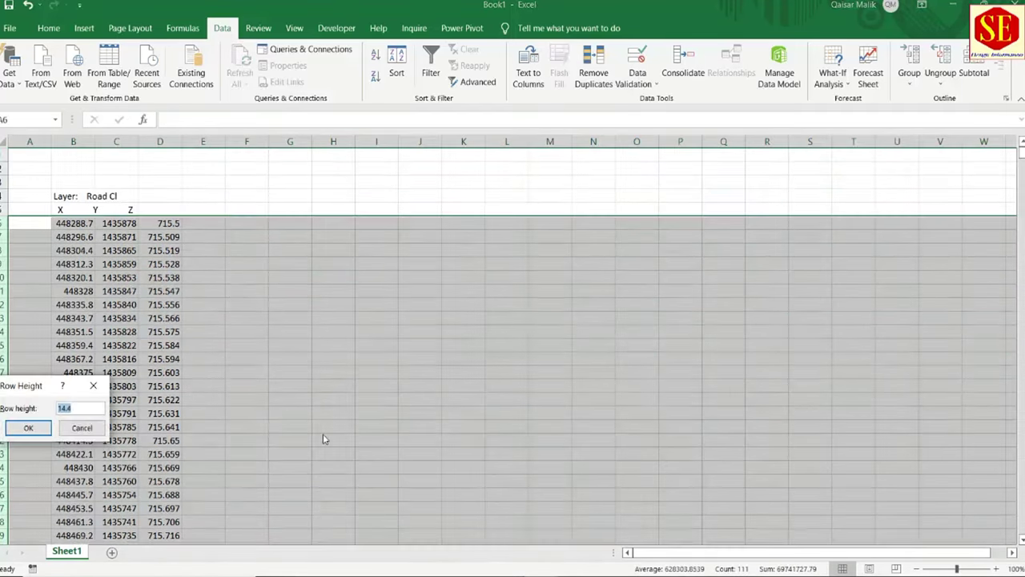
left_click(28, 428)
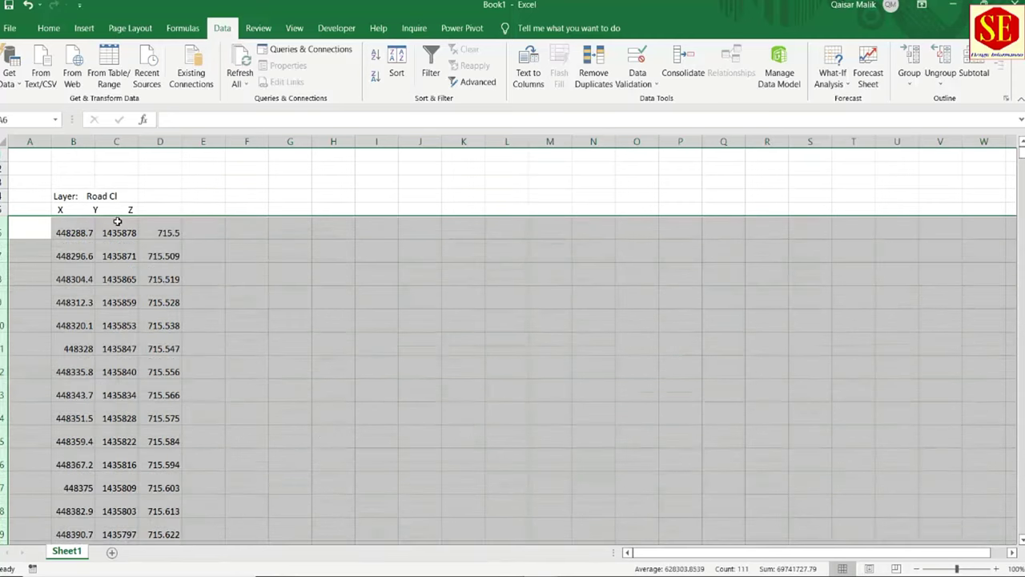
Step: Give columns B–D width 14 and centre their values horizontally and vertically
left_click(84, 184)
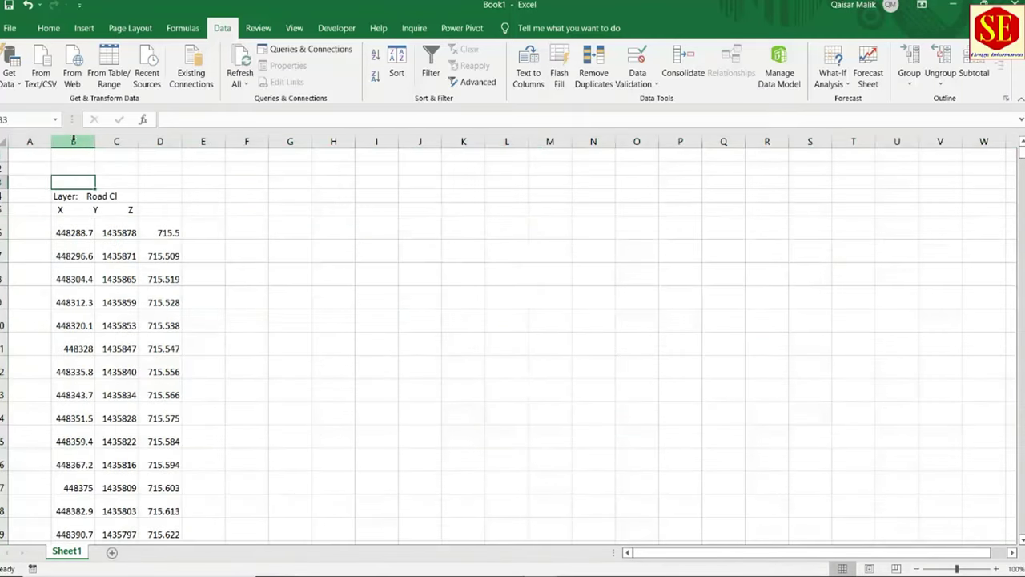
left_click_drag(73, 141, 142, 133)
right_click(176, 143)
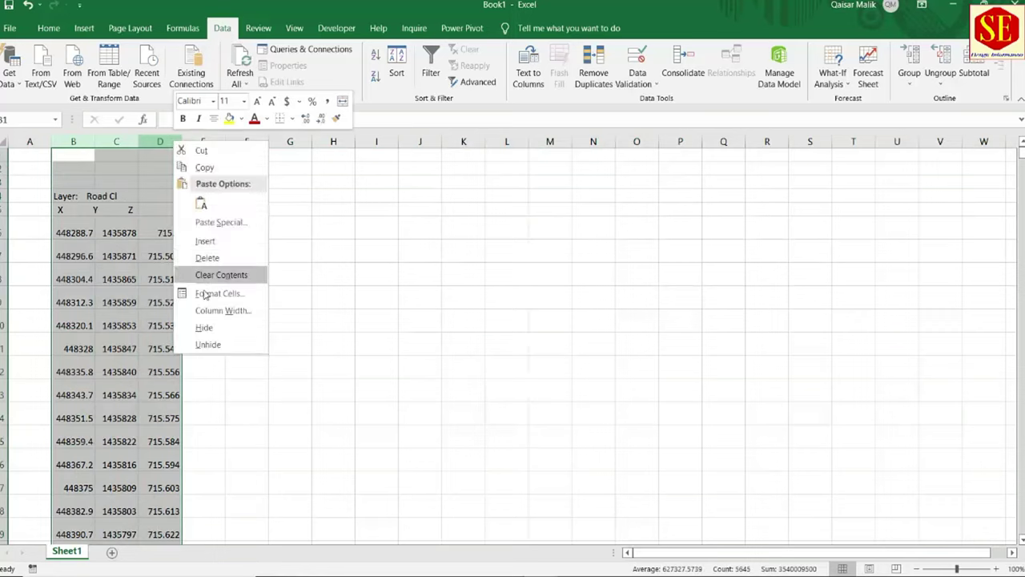
left_click(209, 311)
type("14")
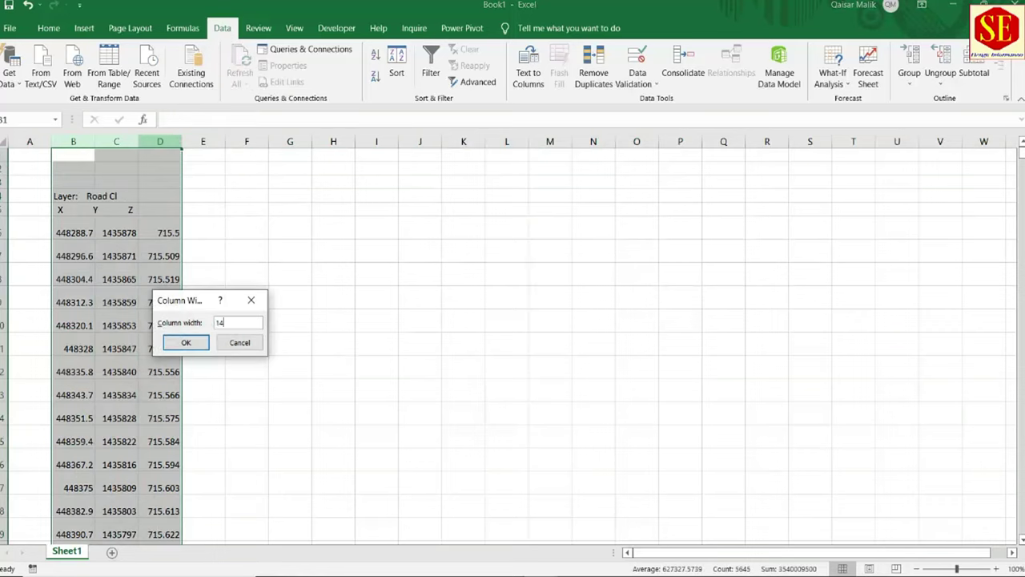
key("Return")
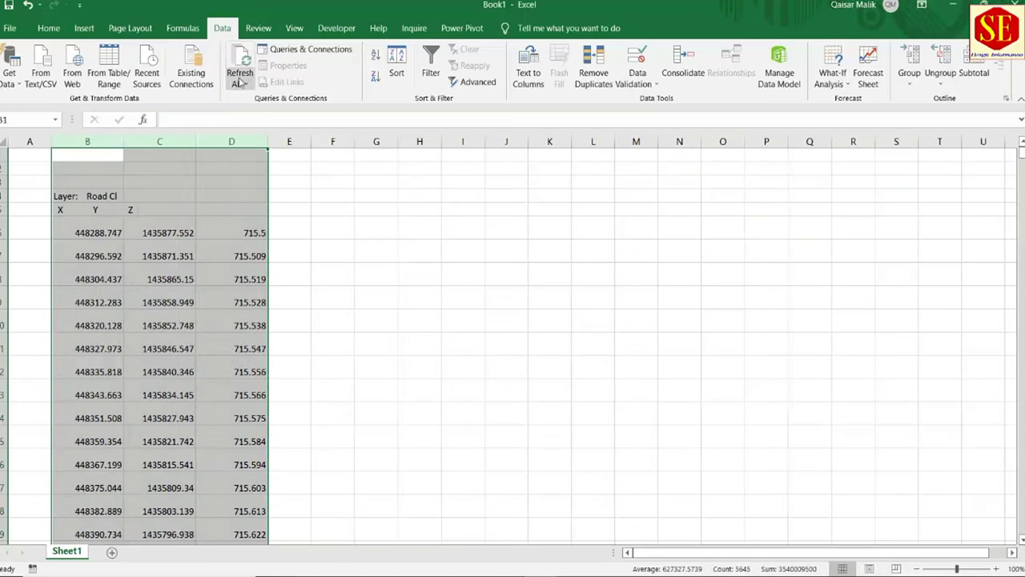
left_click(48, 28)
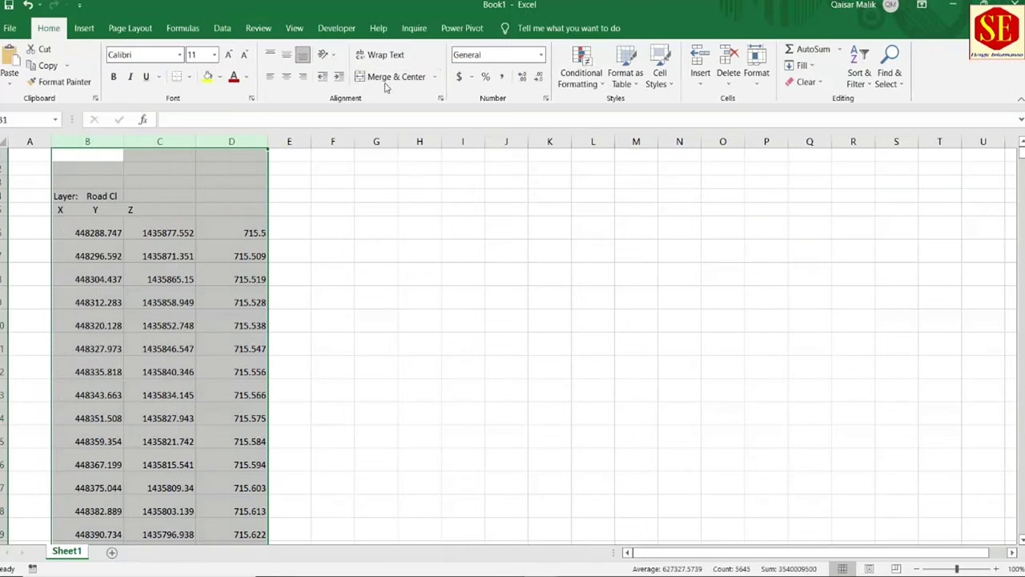
left_click(292, 75)
left_click(286, 55)
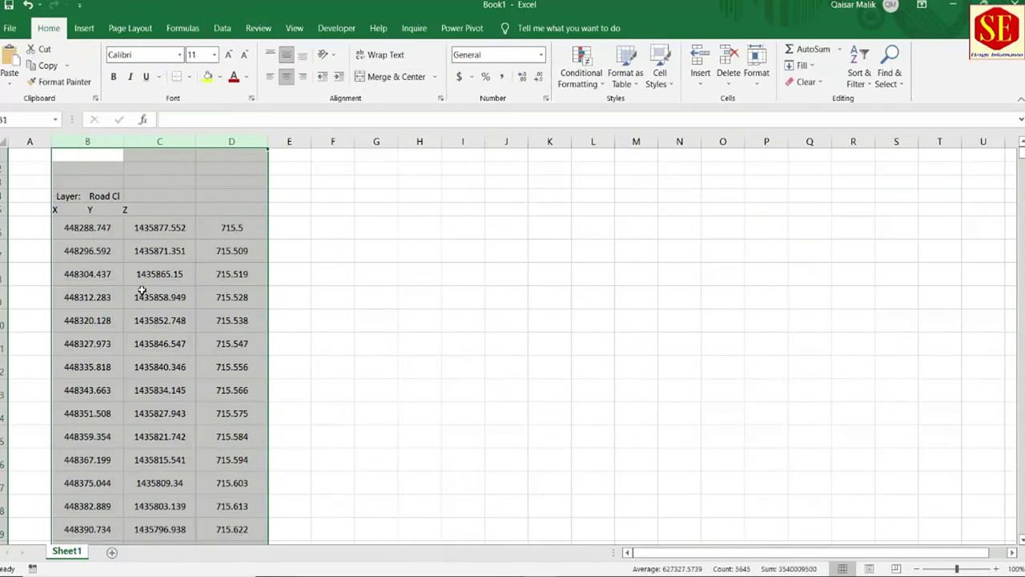
Step: Check the chainages on the XYZ Coordinates drawing in AutoCAD, then return to Excel
left_click(45, 228)
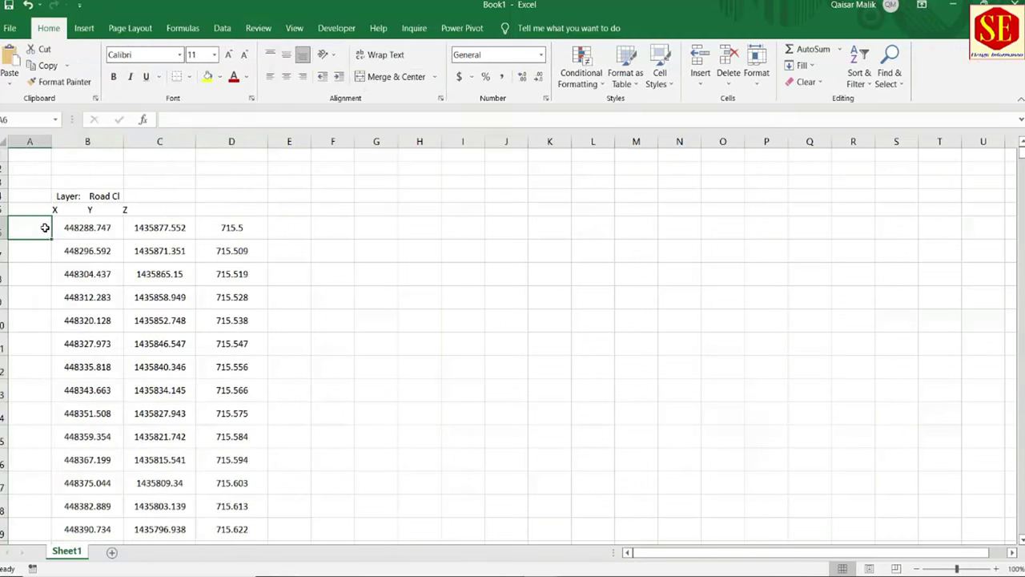
left_click(501, 539)
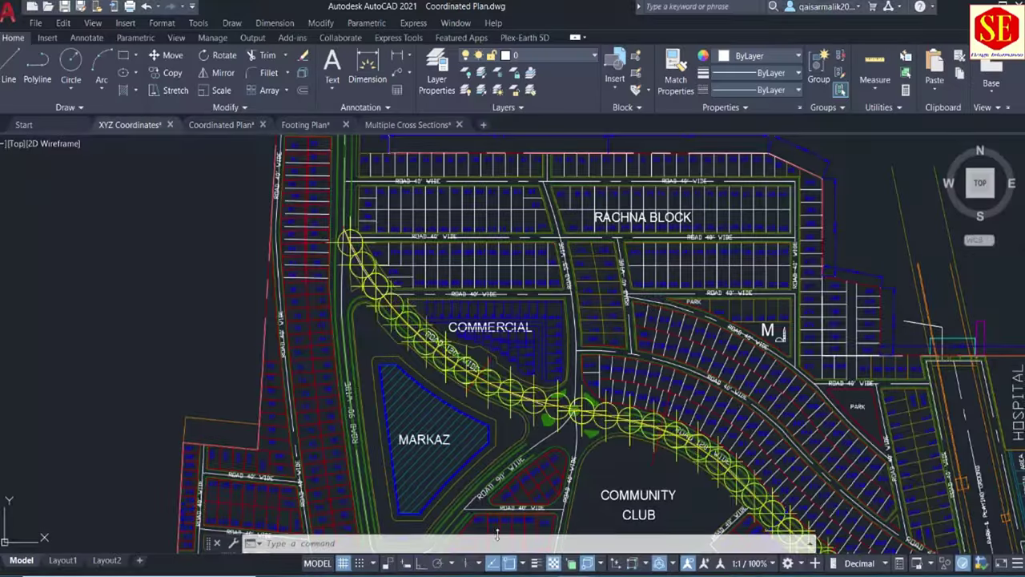
left_click(130, 124)
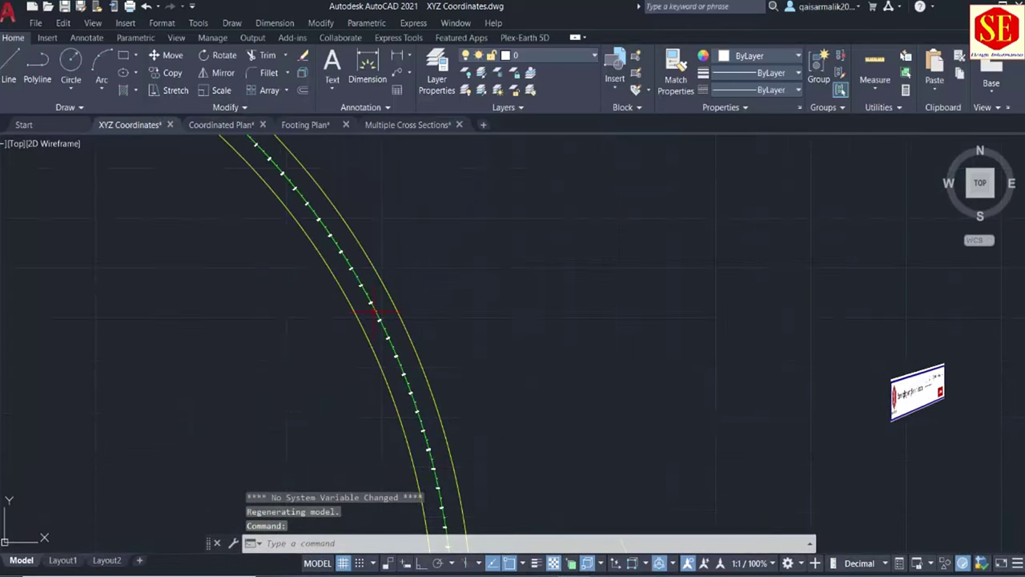
scroll(352, 300, "up", 4)
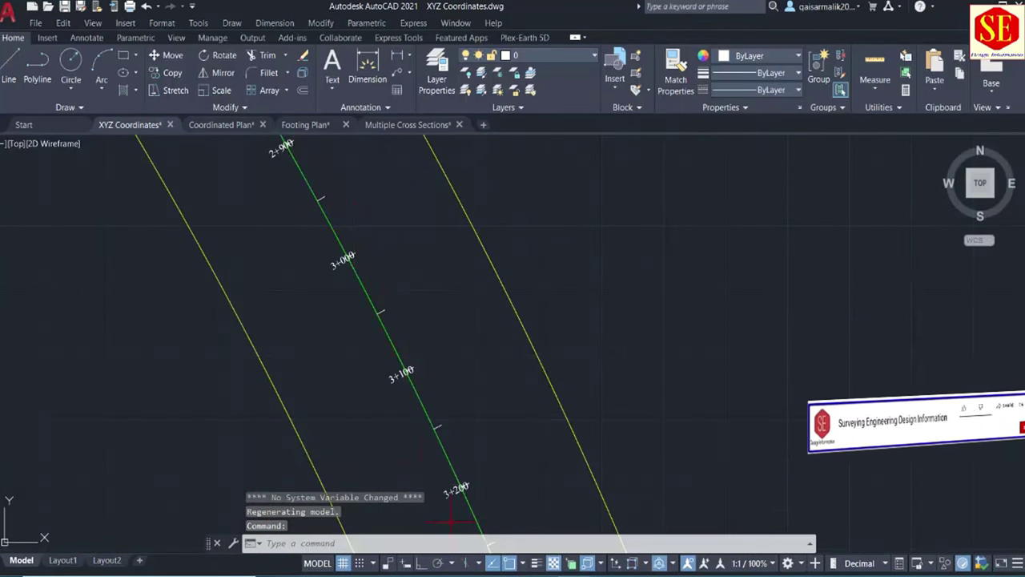
left_click(616, 531)
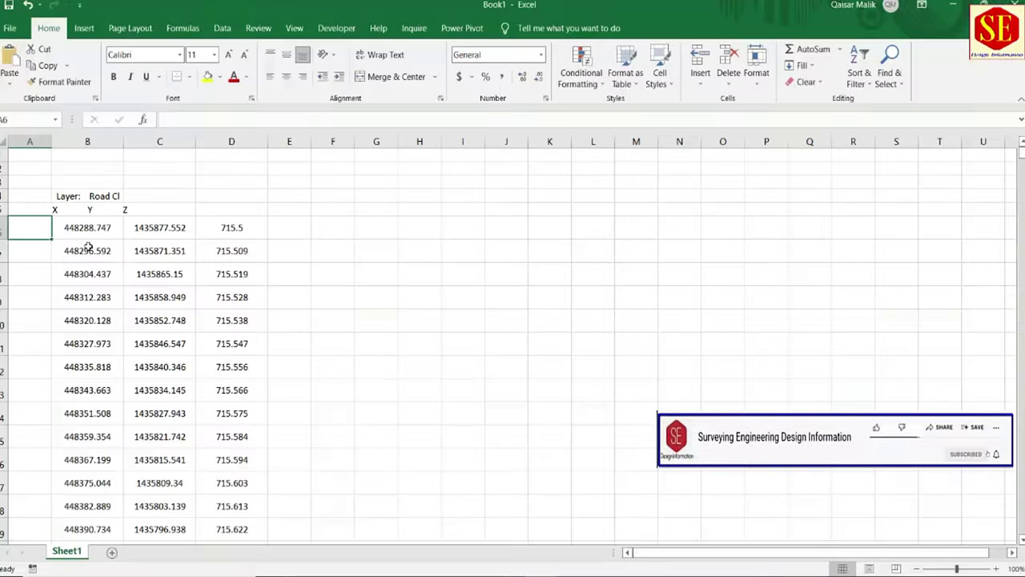
Step: Enter chainages 0, 25 and 50 in column A and fill the series down to the data's end
type("0")
key("Return")
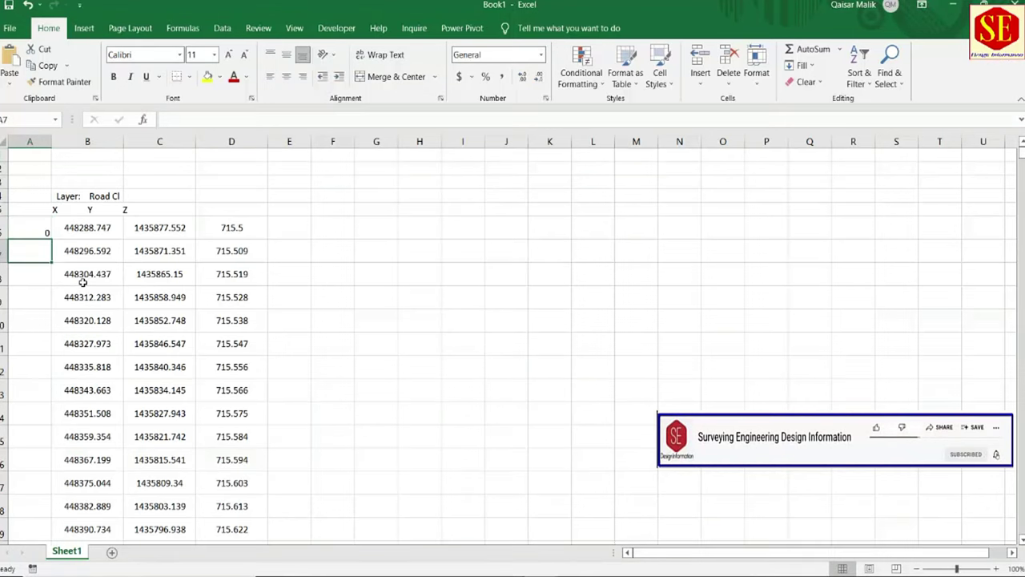
type("25")
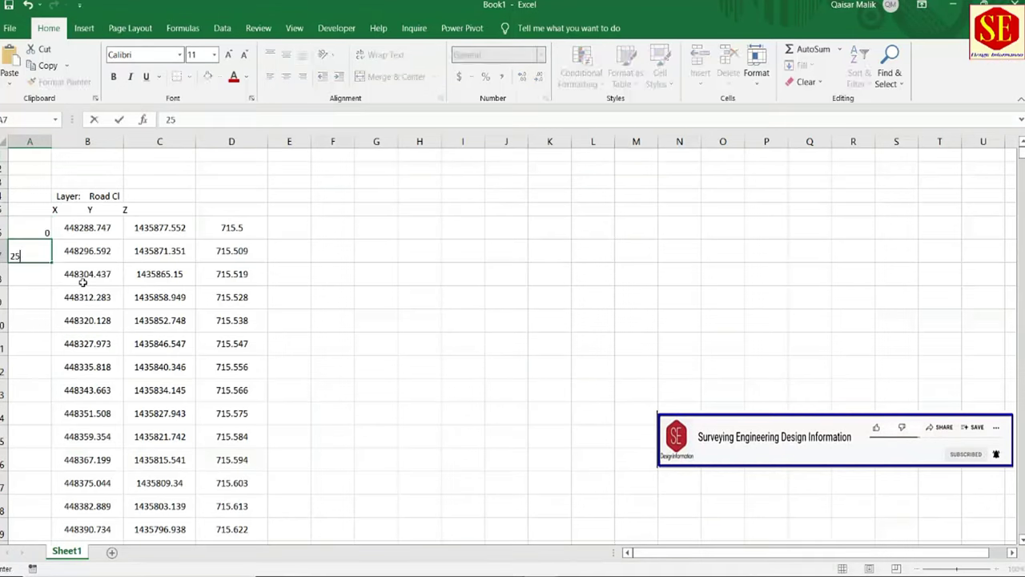
key("Return")
type("50")
key("Return")
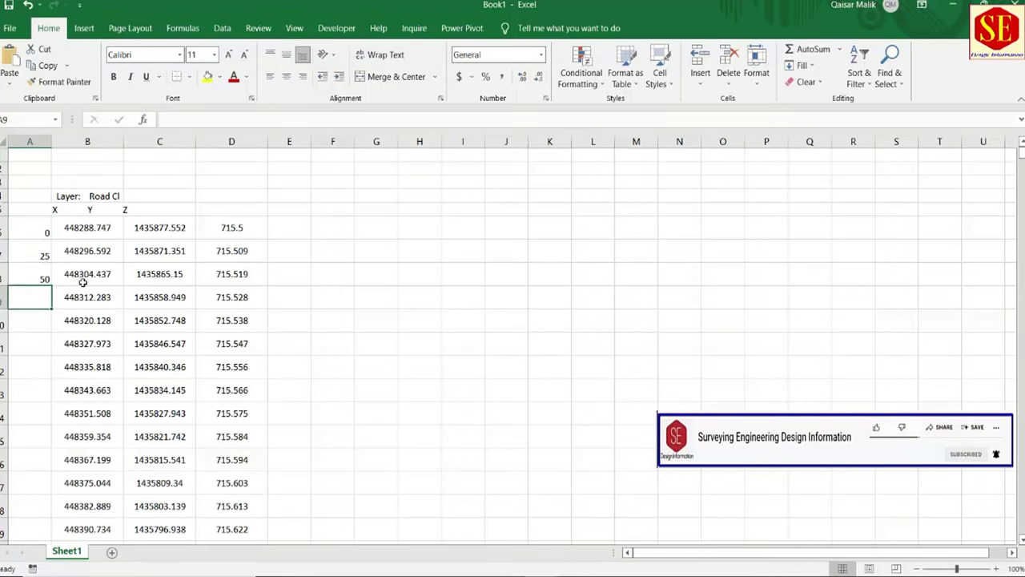
left_click_drag(41, 256, 40, 276)
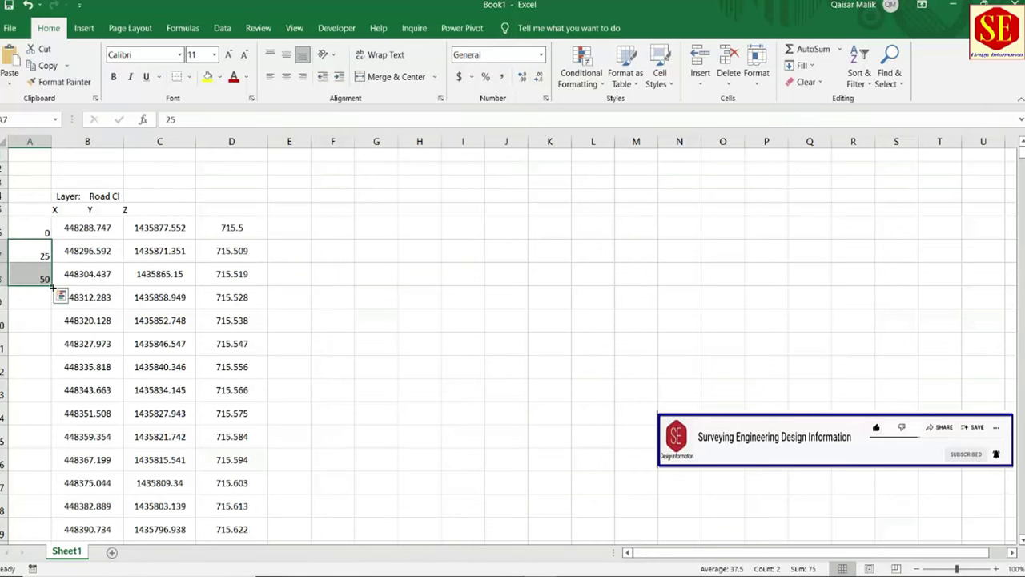
double_click(44, 281)
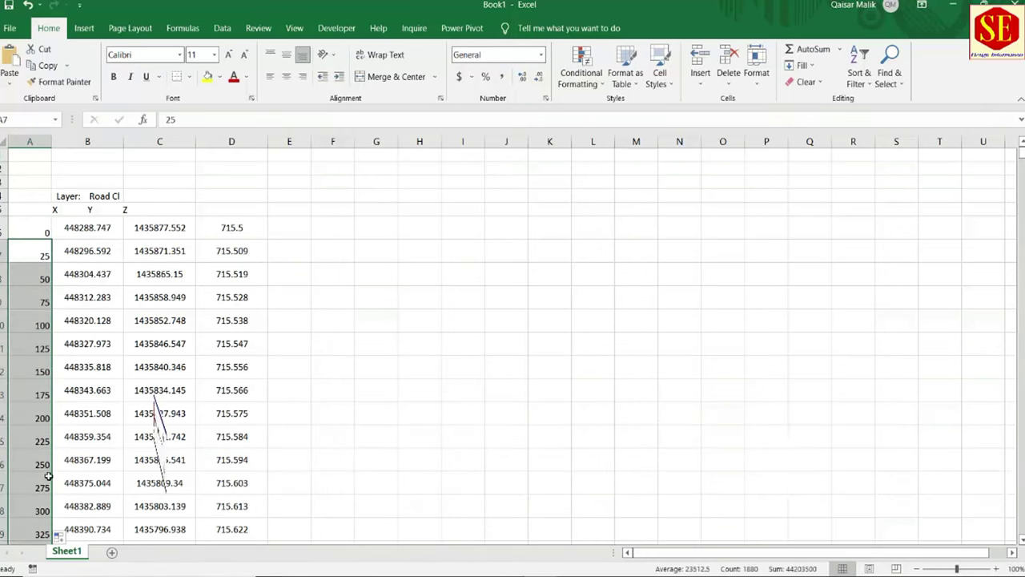
scroll(50, 473, "down", 5)
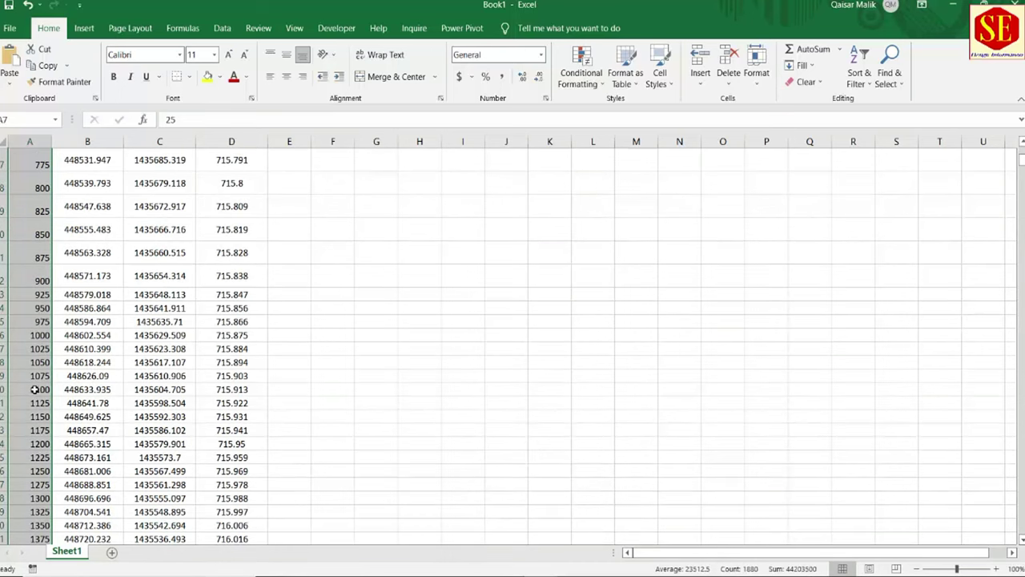
scroll(42, 389, "up", 1)
scroll(42, 389, "up", 11)
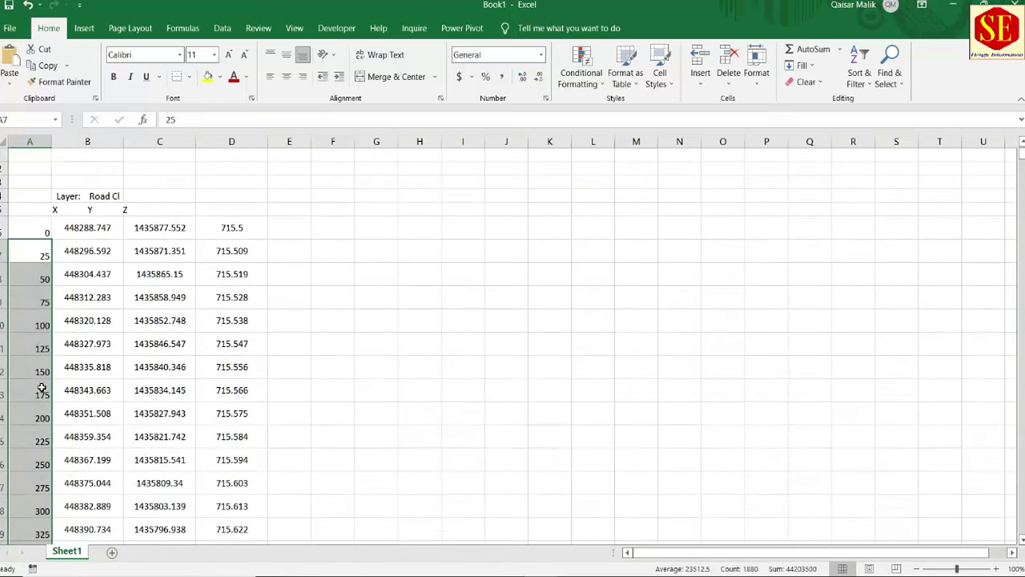
Step: Apply the custom number format 0+000 to the chainage values
right_click(27, 343)
left_click(60, 290)
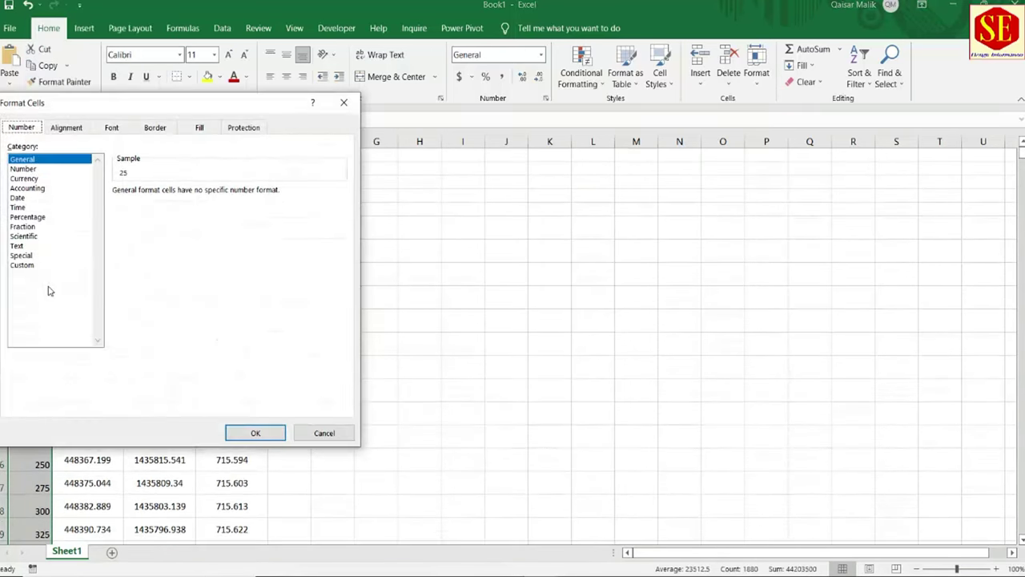
left_click(24, 265)
left_click_drag(146, 203, 37, 203)
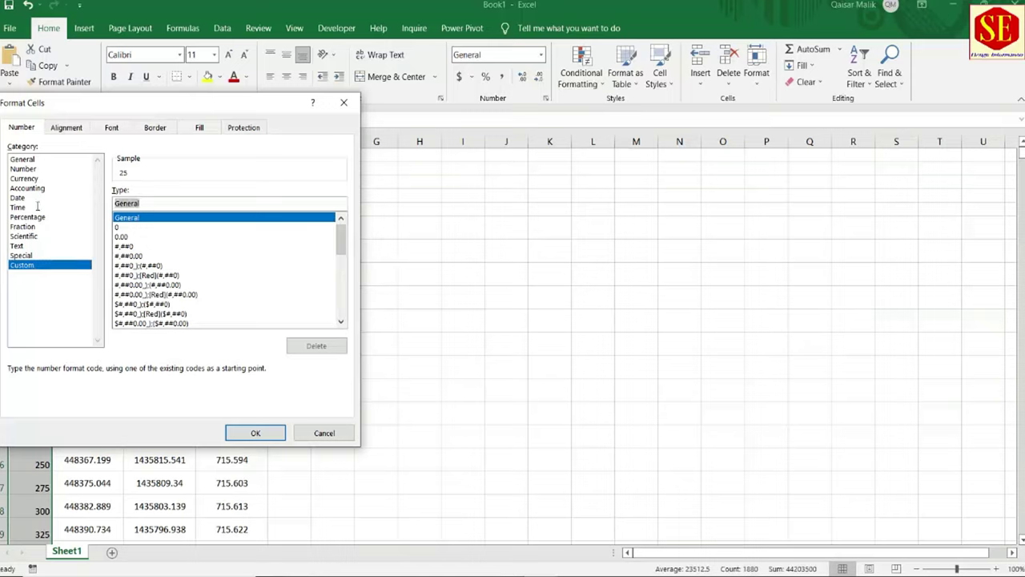
type("0+000")
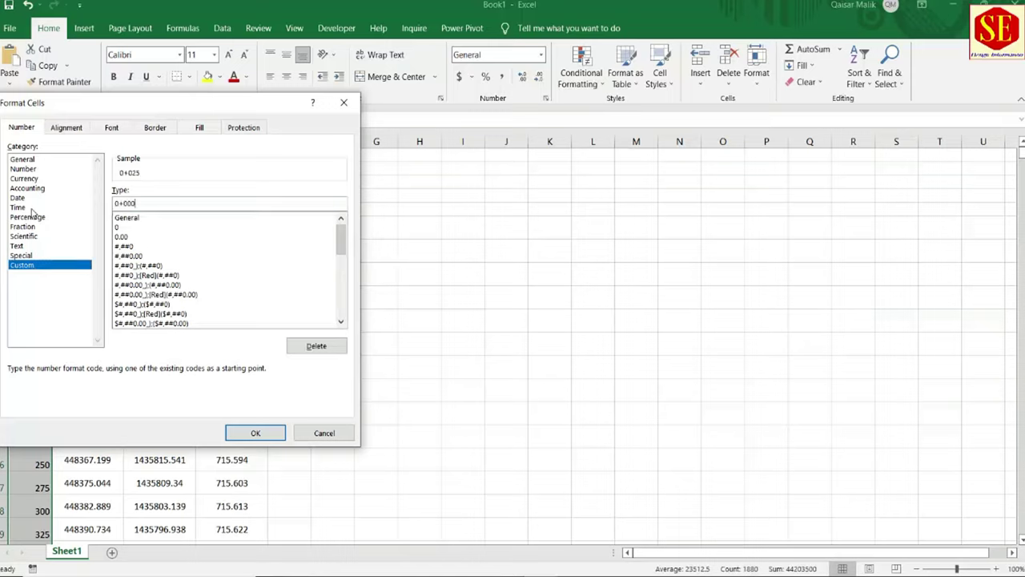
left_click(255, 433)
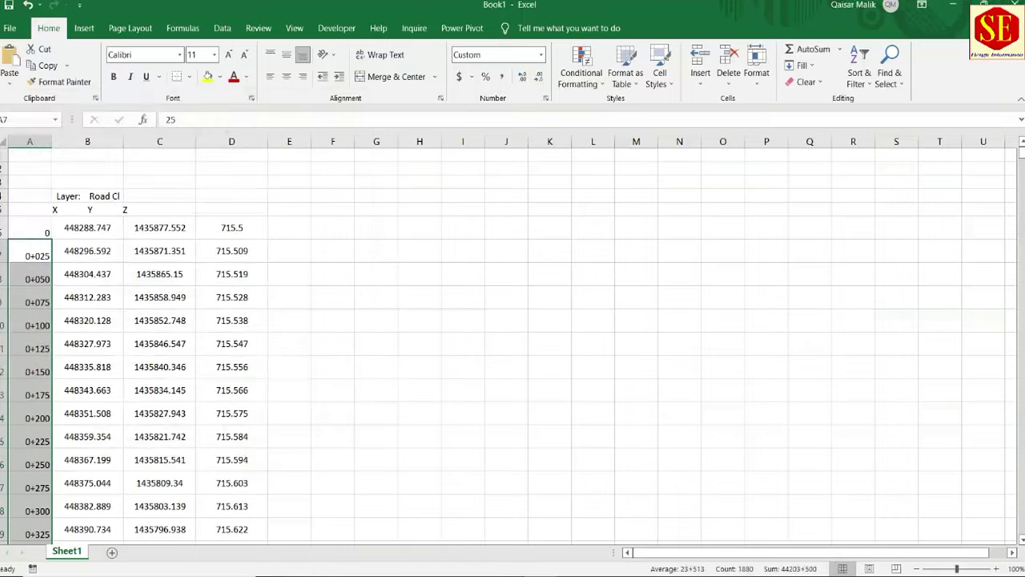
left_click(35, 256)
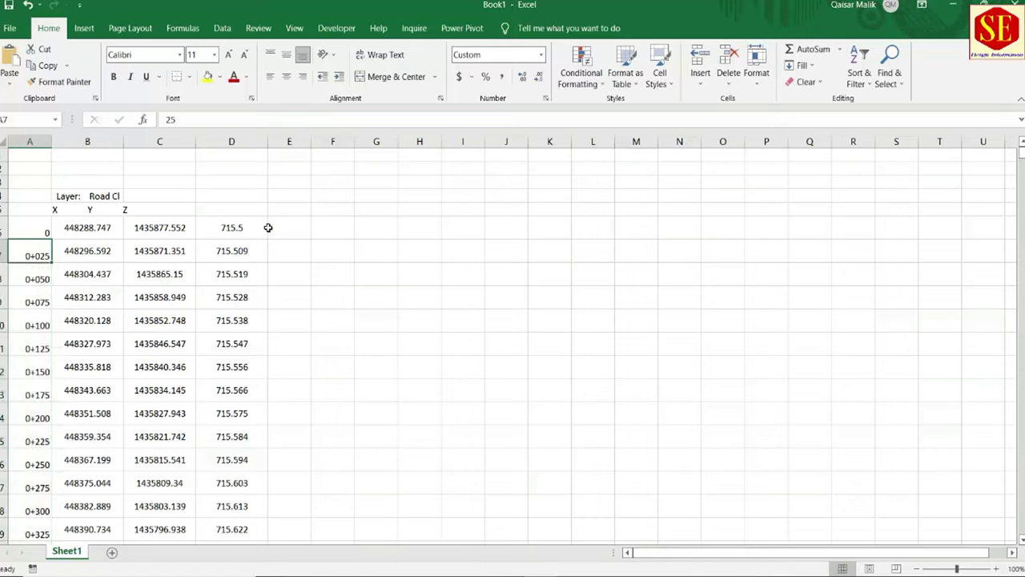
Step: Clear the X Y Z header in B5 and enter Easting, Northing, Elevations and Remarks across B5–E5
left_click(68, 209)
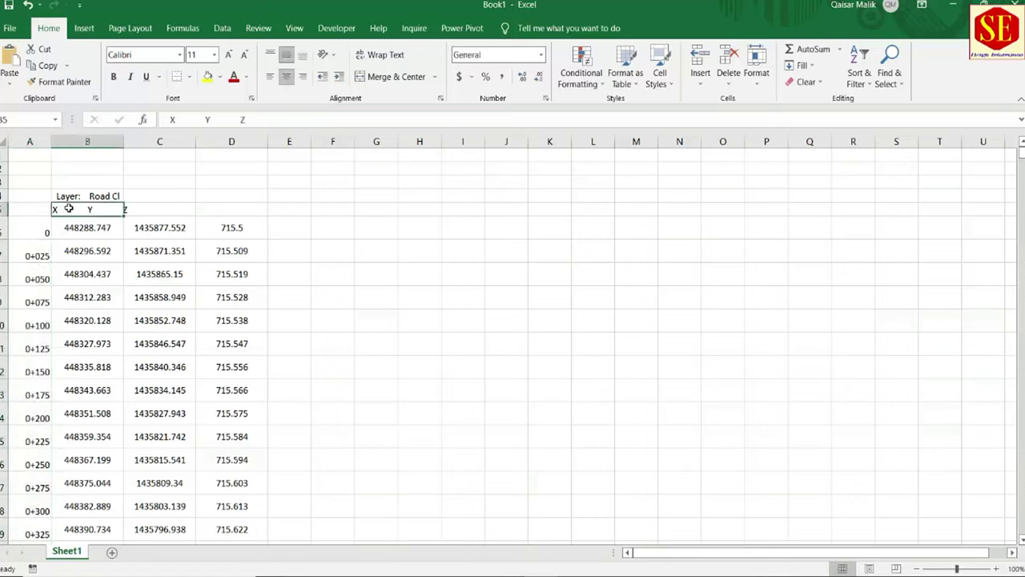
key("Delete")
type("East")
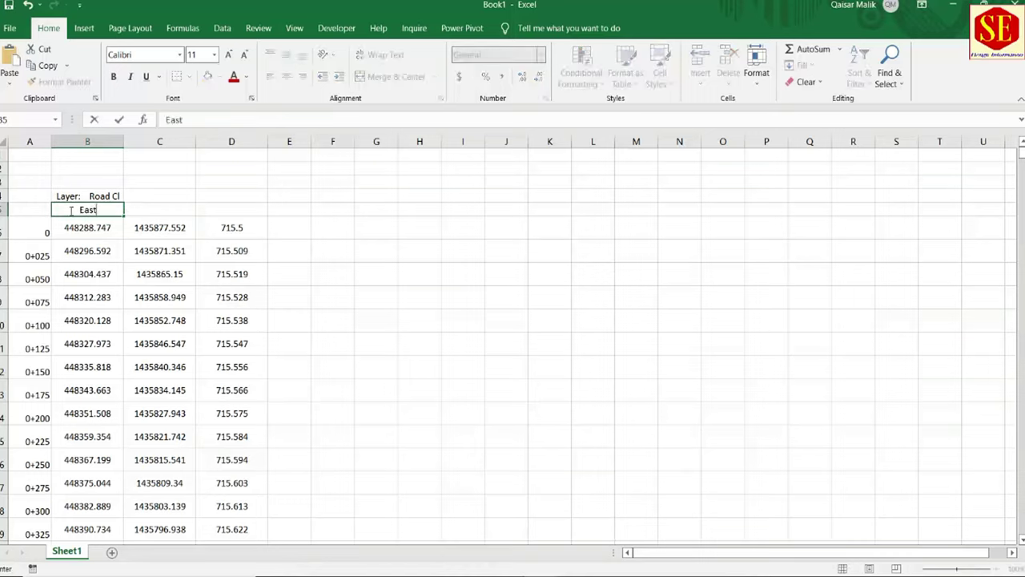
type("ing")
left_click(146, 207)
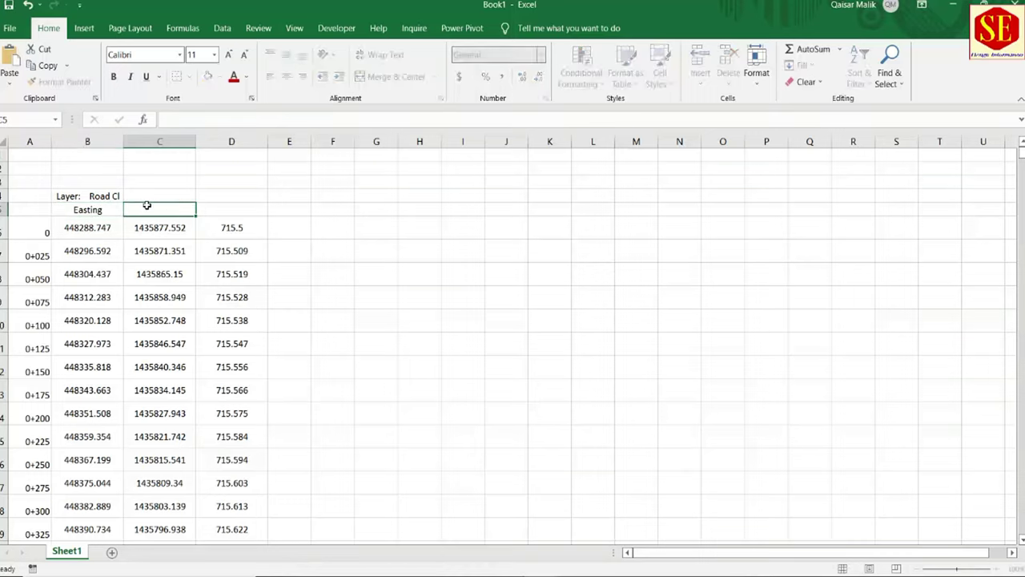
type("Nort")
type("hing")
left_click(213, 209)
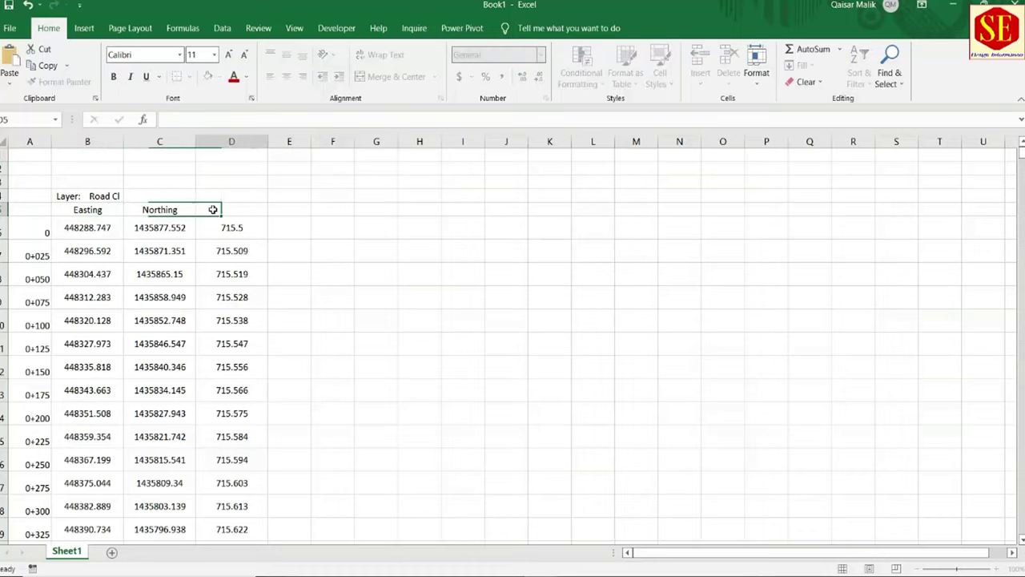
type("Eleva")
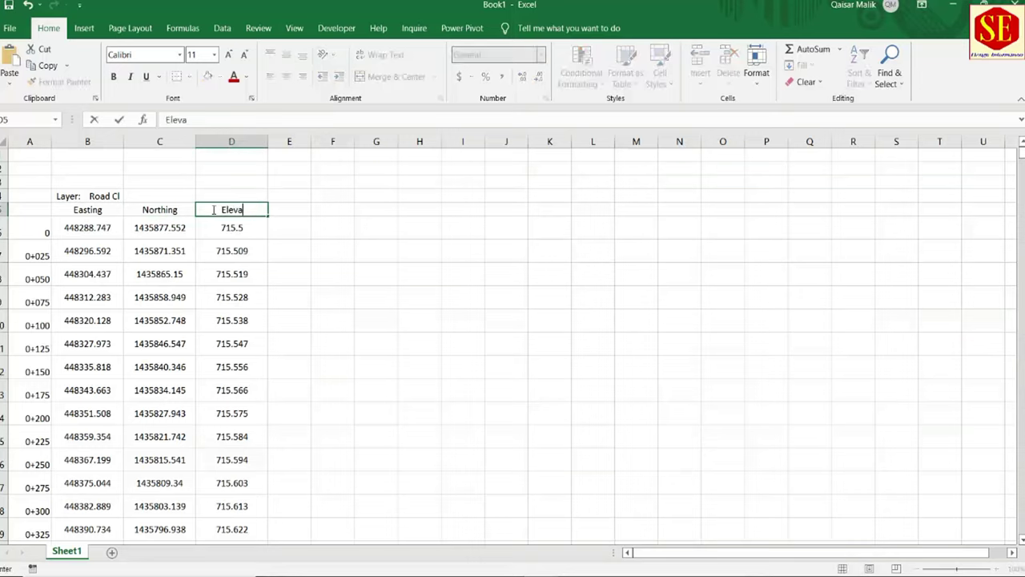
type("tions")
left_click(290, 215)
type("Re")
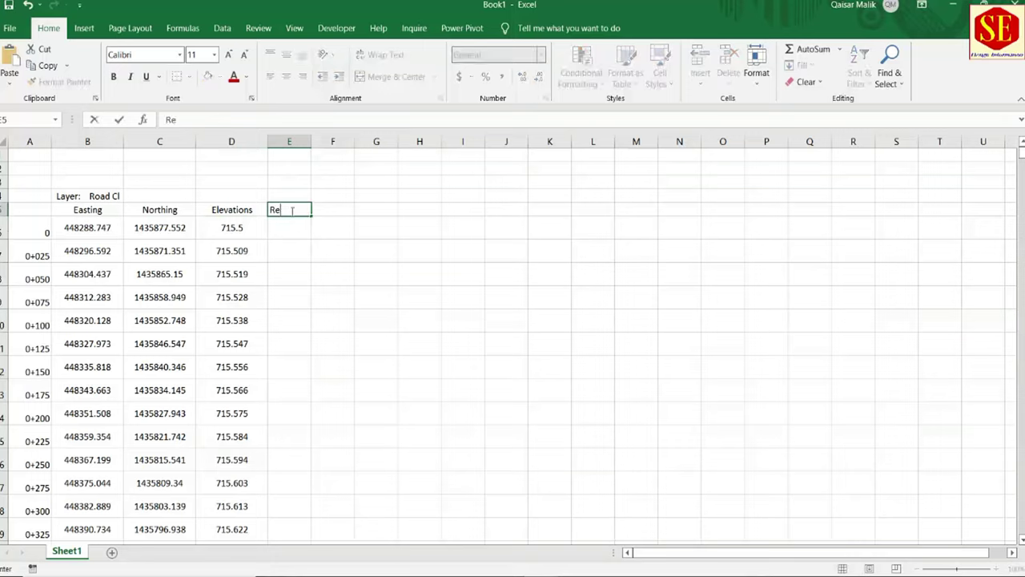
type("marks")
left_click(356, 290)
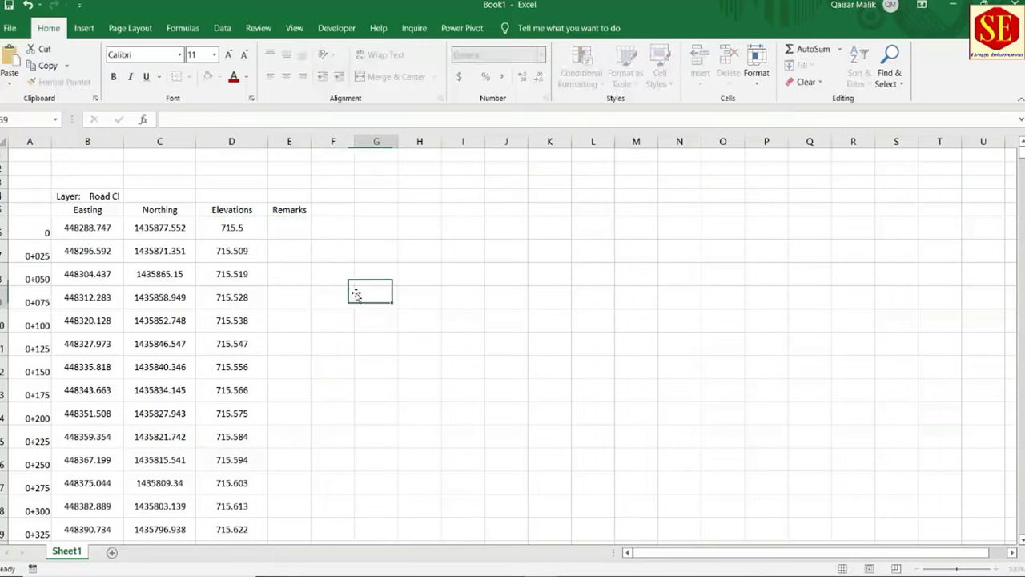
mouse_move(33, 199)
left_mouse_down()
mouse_move(187, 250)
mouse_move(286, 506)
left_mouse_up()
Step: Apply outline and inside borders to the A4:E18 table, then return to AutoCAD
right_click(184, 444)
left_click(228, 336)
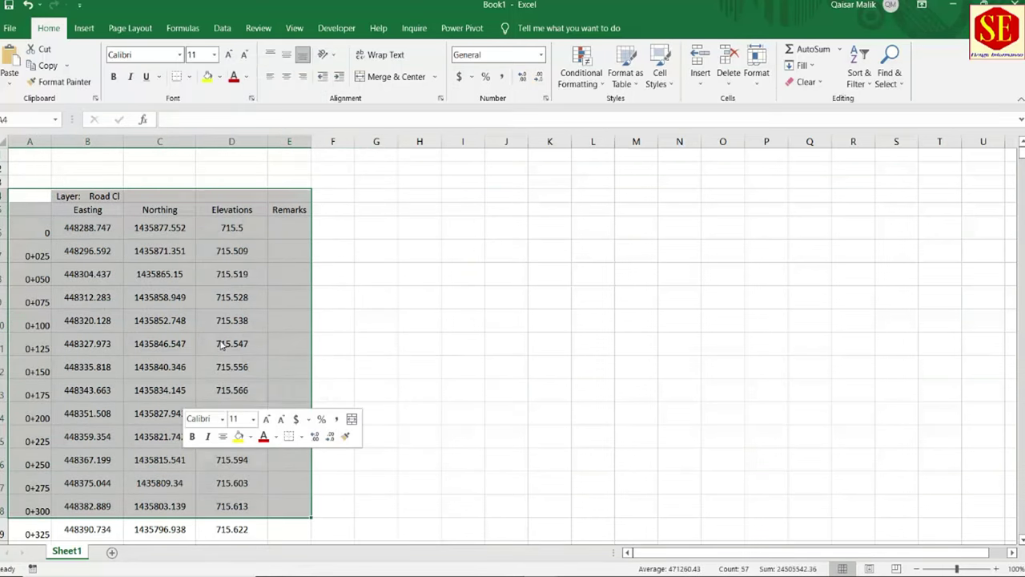
left_click(210, 190)
left_click(245, 231)
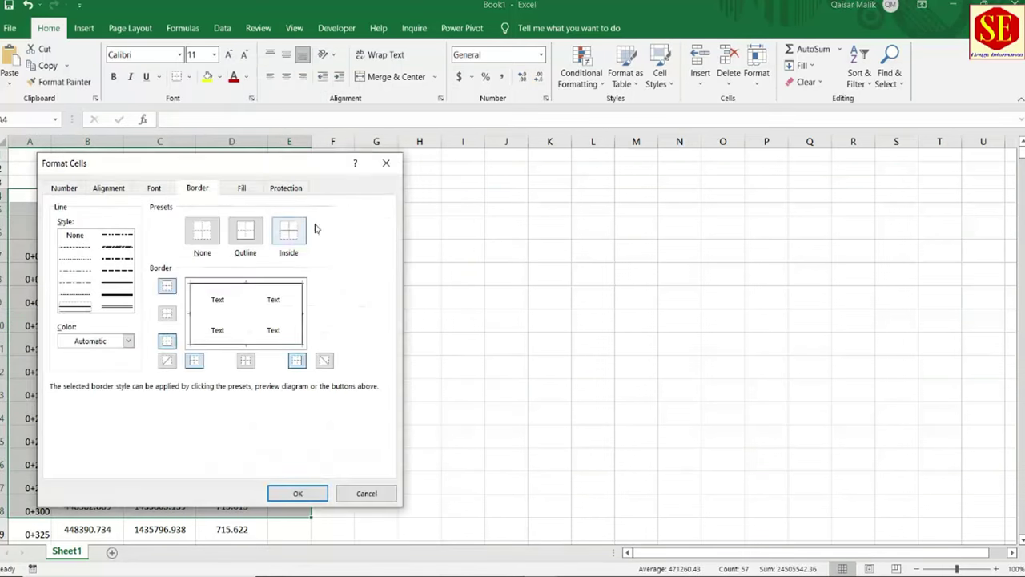
left_click(289, 231)
left_click(297, 492)
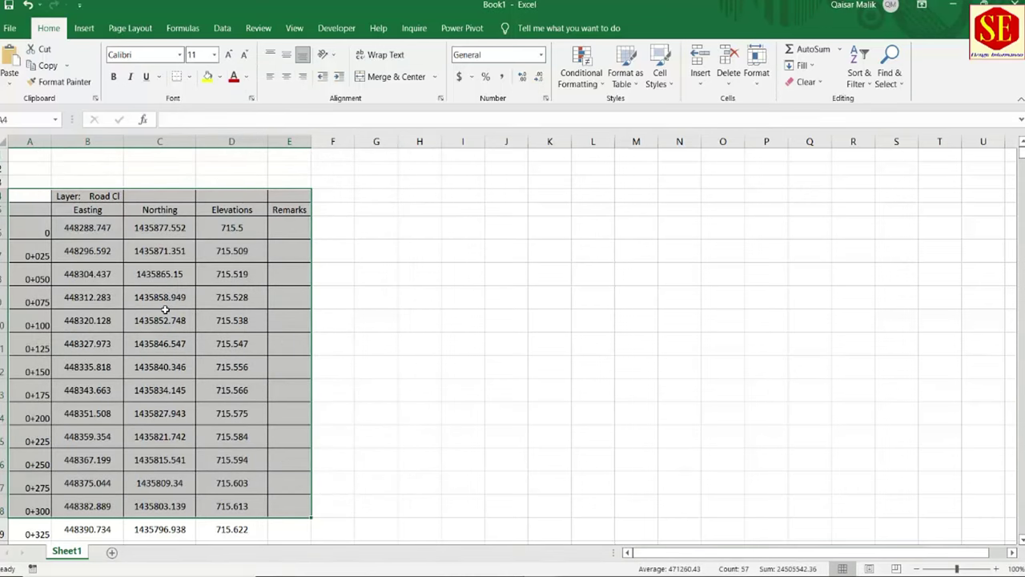
left_click(150, 269)
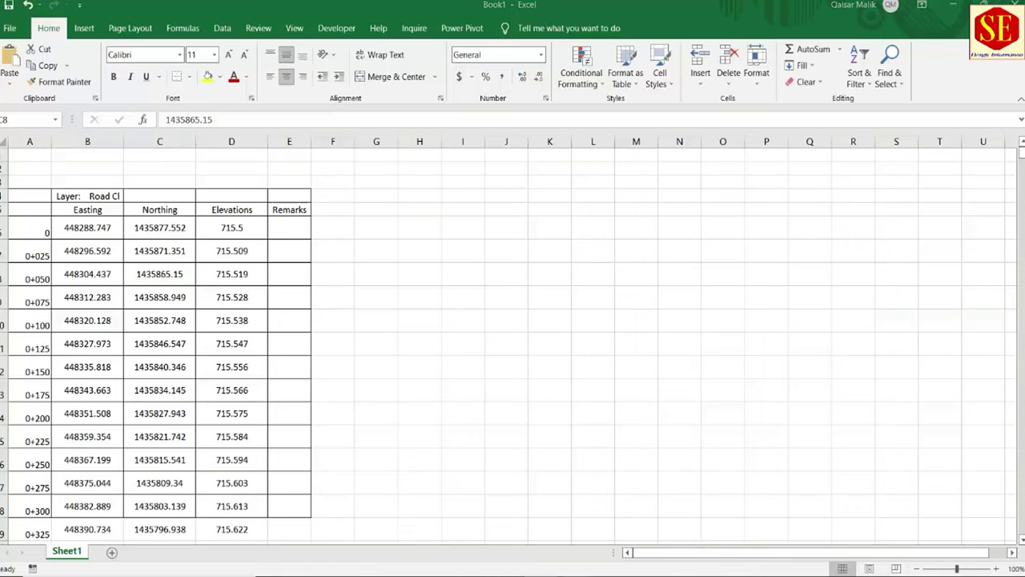
left_click(352, 524)
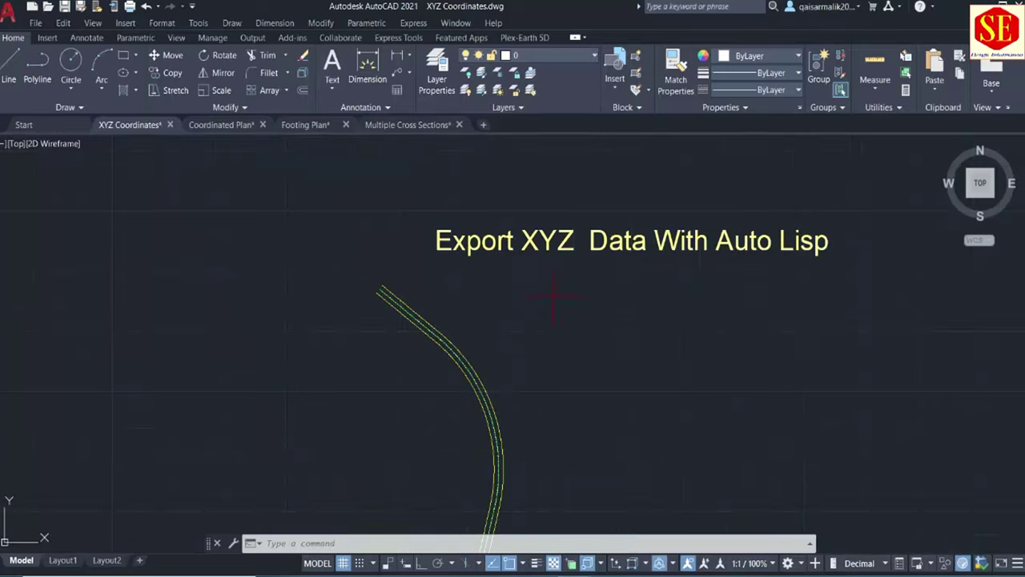
Step: Cycle through the Footing Plan and Multiple Cross Sections drawings, ending on Coordinated Plan
left_click(221, 124)
left_click(314, 129)
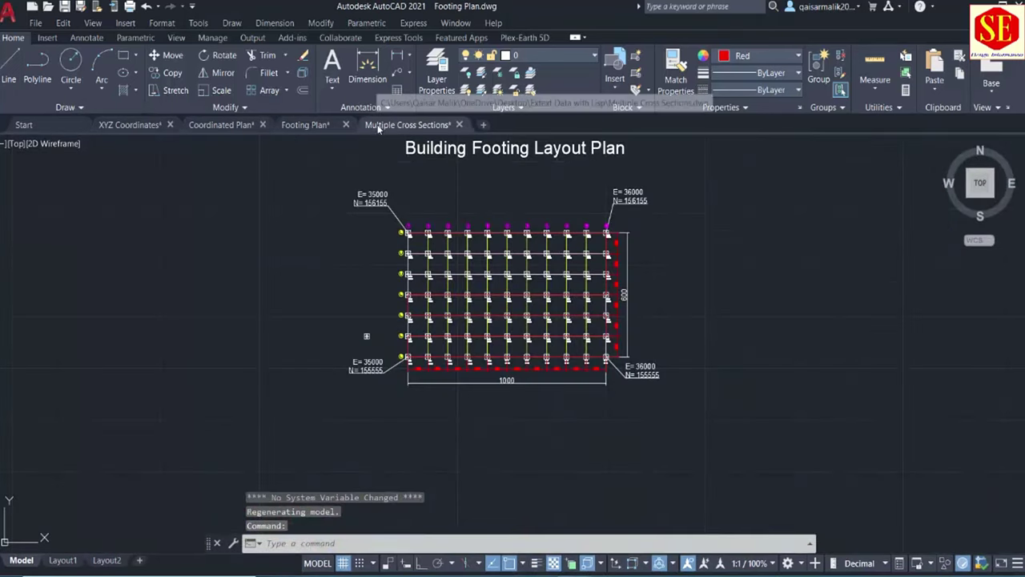
left_click(381, 125)
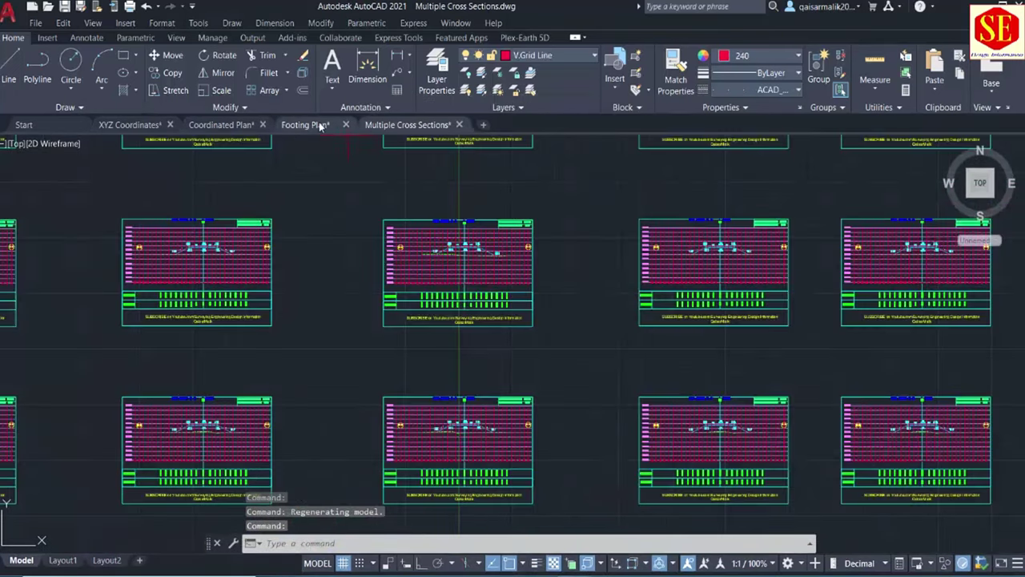
left_click(308, 125)
left_click(243, 127)
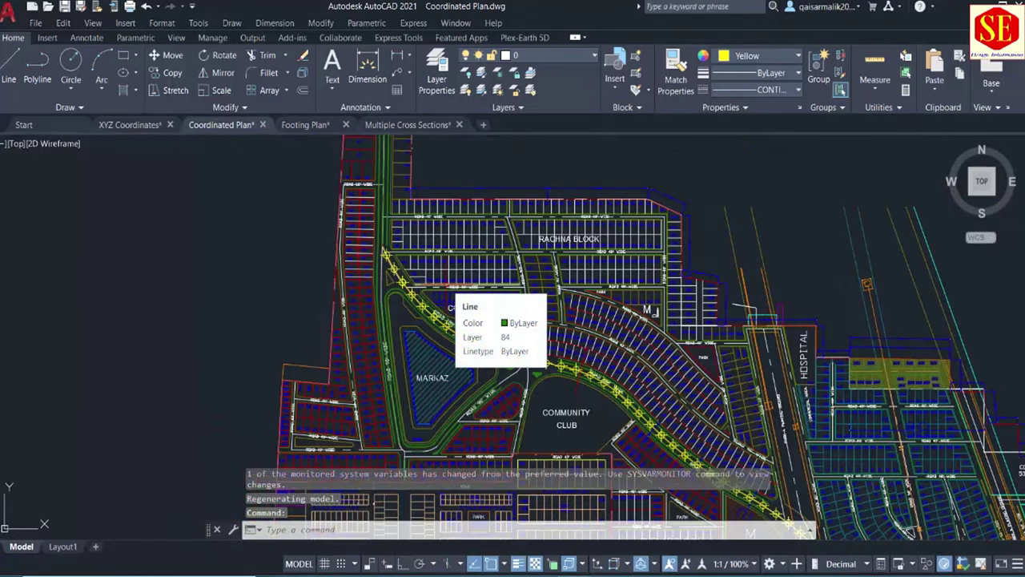
Step: Zoom and pan the Coordinated Plan to the COMMERCIAL block, then bring up 0+100 nsl.txt in Notepad
scroll(449, 285, "up", 2)
scroll(396, 264, "up", 2)
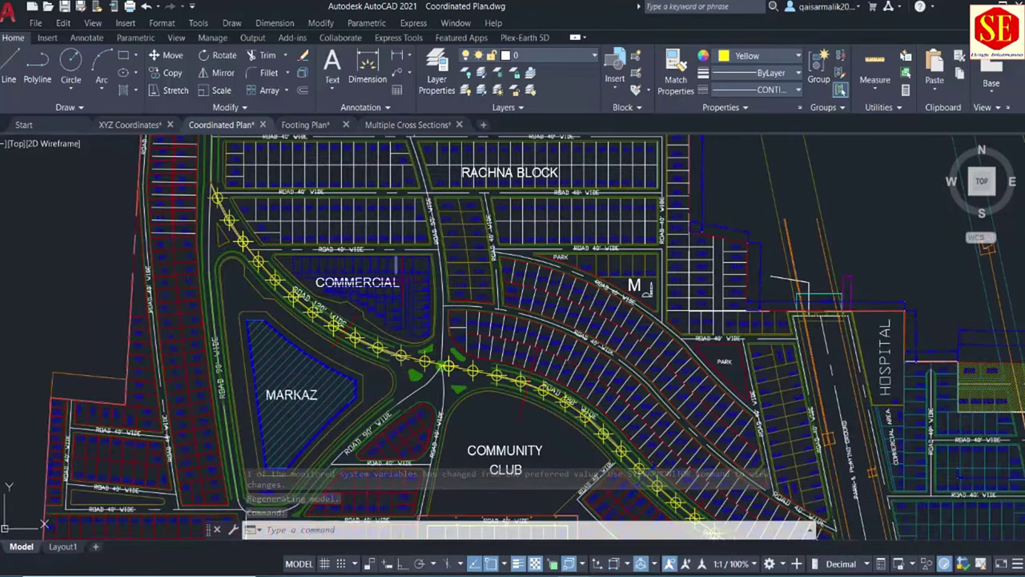
scroll(411, 300, "up", 4)
scroll(416, 320, "down", 4)
scroll(423, 345, "up", 6)
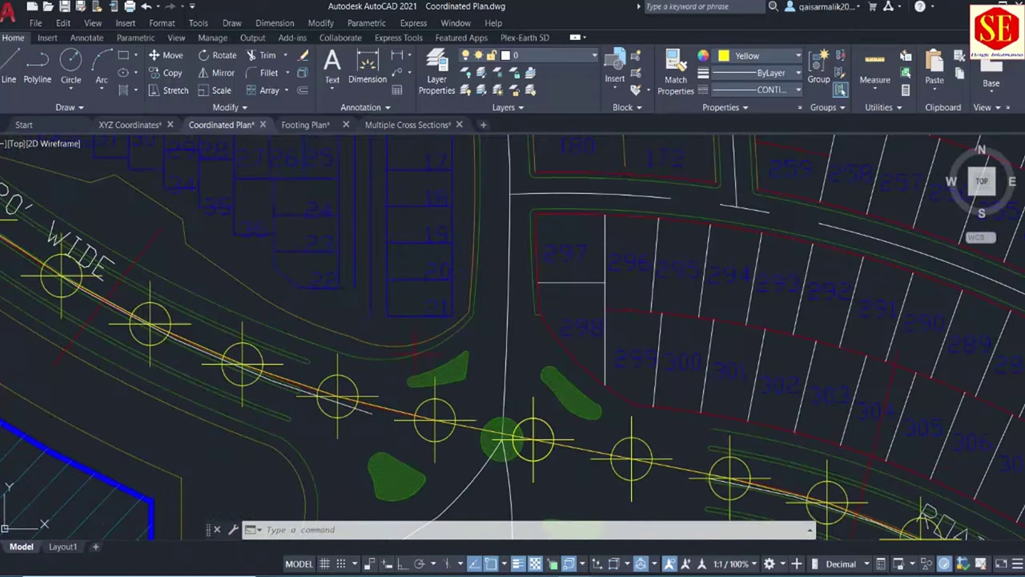
middle_click_drag(299, 279, 390, 396)
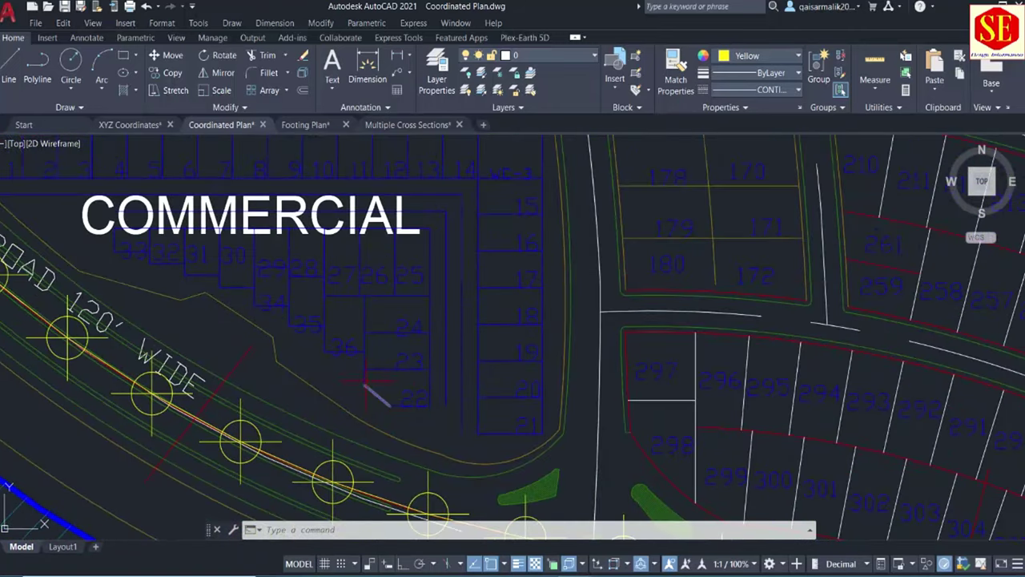
scroll(376, 276, "down", 3)
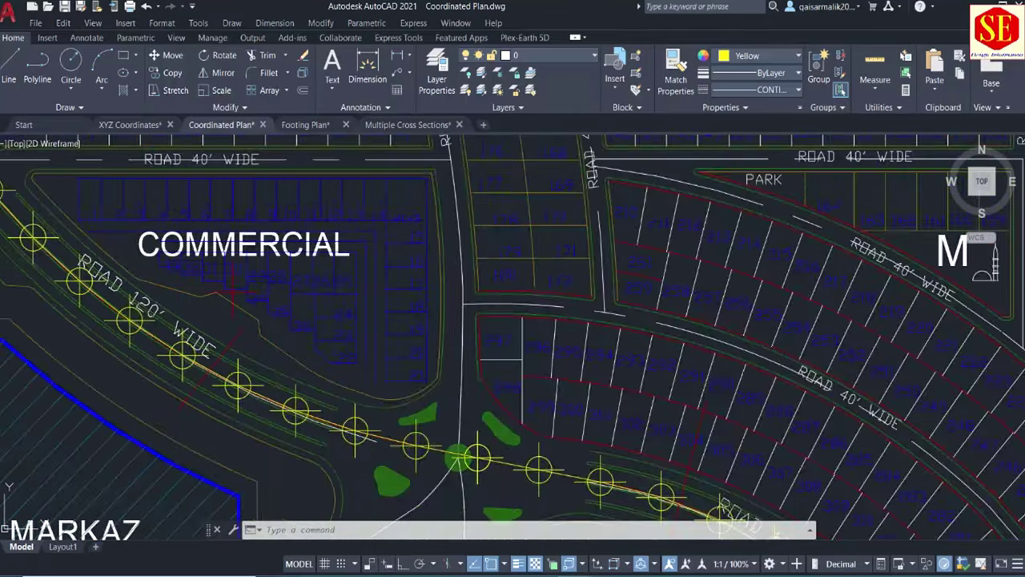
scroll(393, 280, "down", 4)
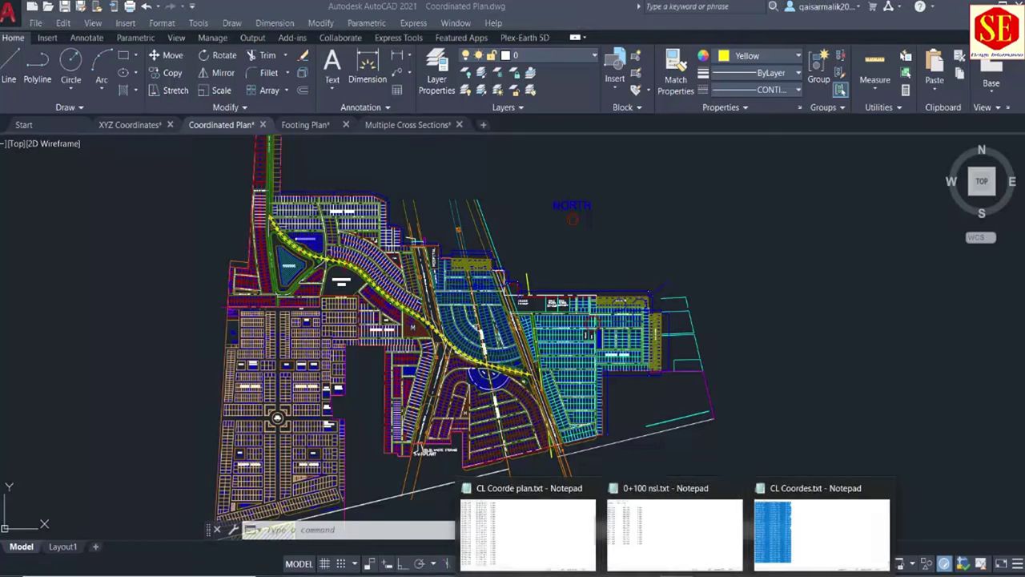
left_click(721, 532)
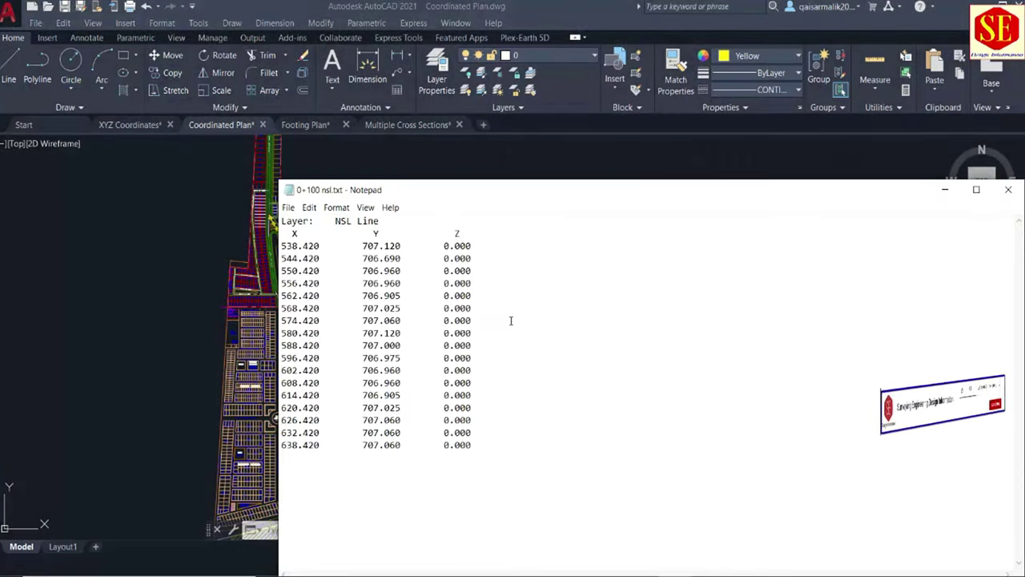